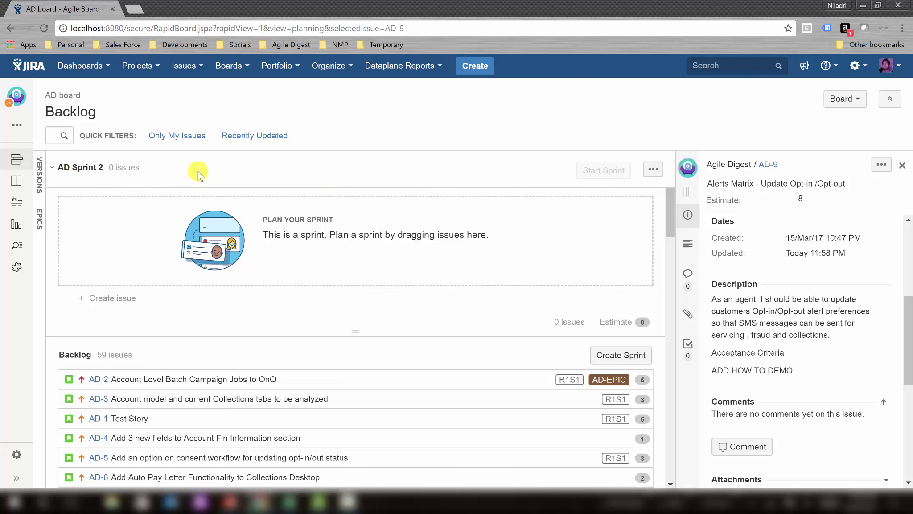
Open the AD Sprint 2 name editor and close it without renaming the sprint.
{"action": "left_click", "coordinate": [98, 169]}
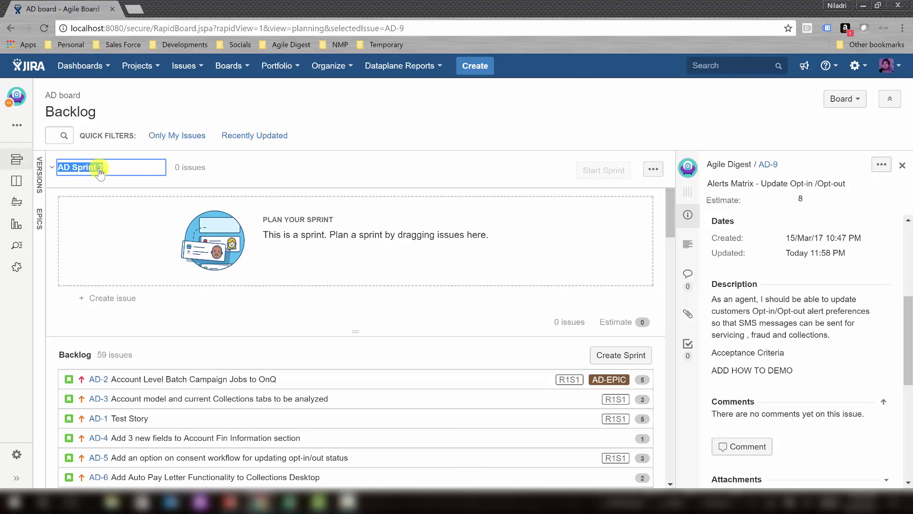
{"action": "left_click", "coordinate": [123, 169]}
{"action": "left_click", "coordinate": [288, 172]}
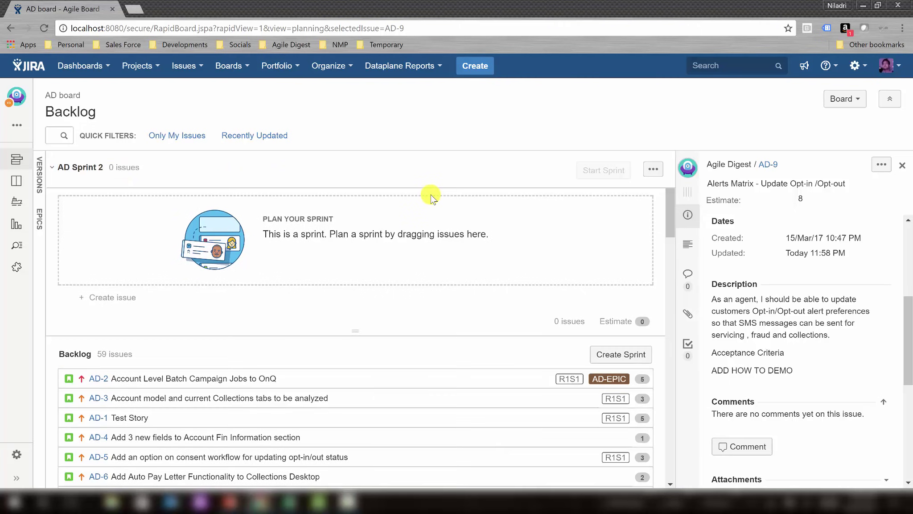
Select story AD-2 and scroll its details to the Development, Testing and code Review sub-tasks.
{"action": "scroll", "coordinate": [431, 194], "scroll_direction": "down", "scroll_amount": 2}
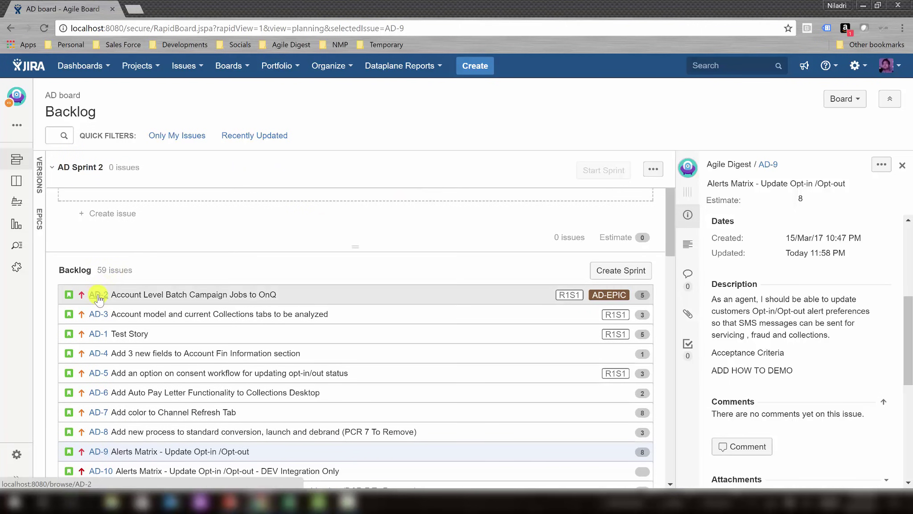
{"action": "left_click", "coordinate": [112, 297]}
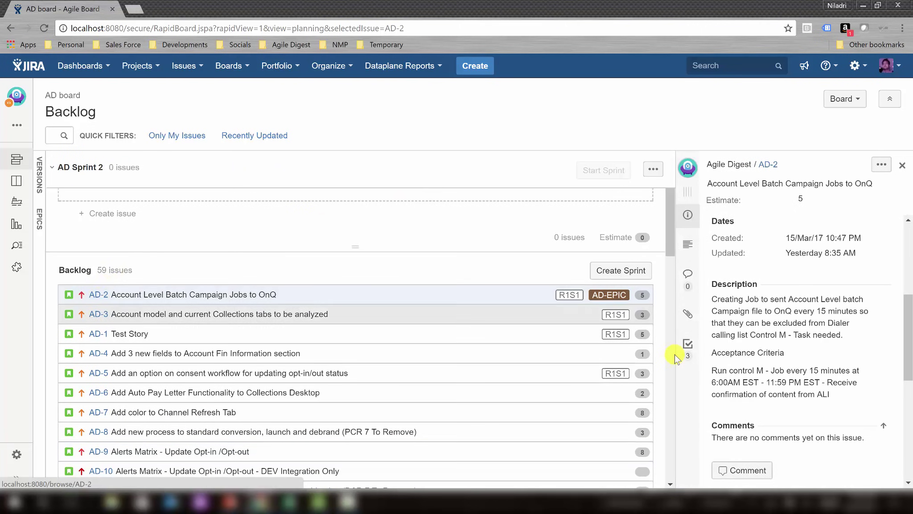
{"action": "left_click_drag", "start_coordinate": [910, 316], "coordinate": [906, 379]}
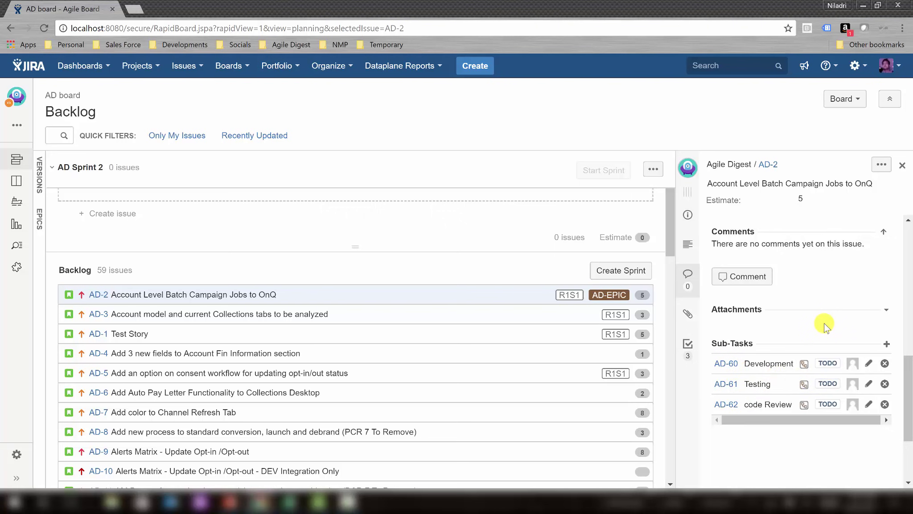
Check AD-8 for sub-tasks, review AD-2's sub-task assignees, then open AD-2's issue page.
{"action": "left_click", "coordinate": [456, 427]}
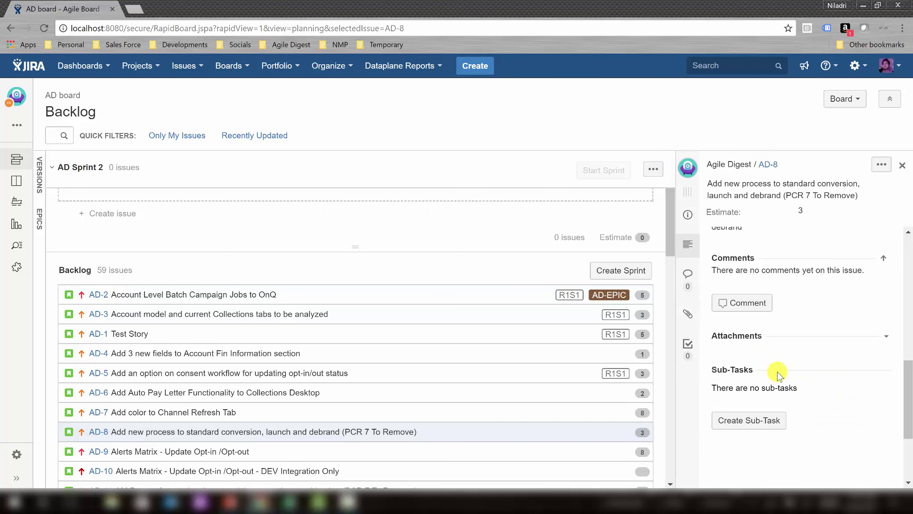
{"action": "left_click", "coordinate": [393, 300]}
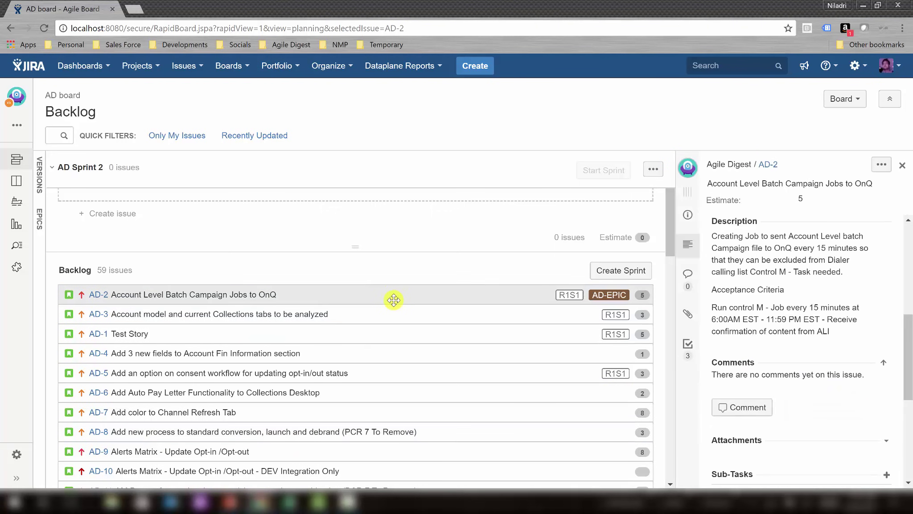
{"action": "left_click_drag", "start_coordinate": [911, 344], "coordinate": [908, 401]}
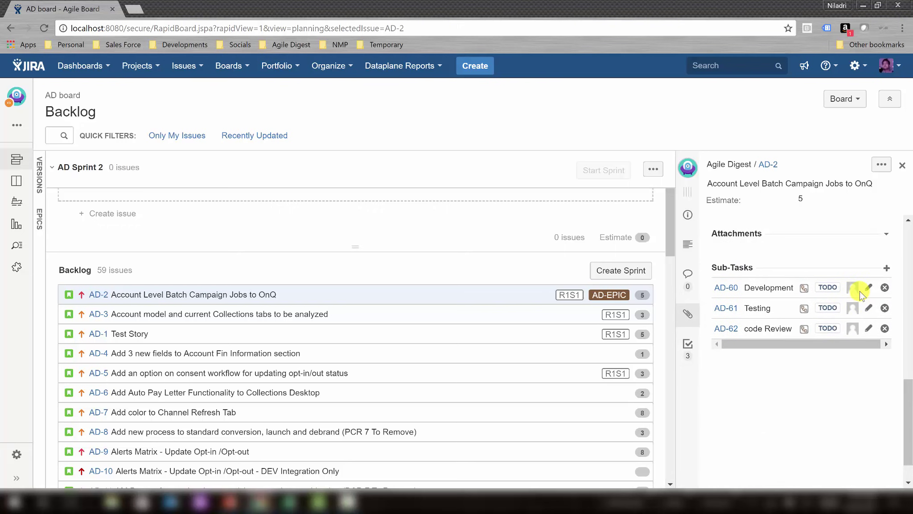
{"action": "mouse_move", "coordinate": [853, 290]}
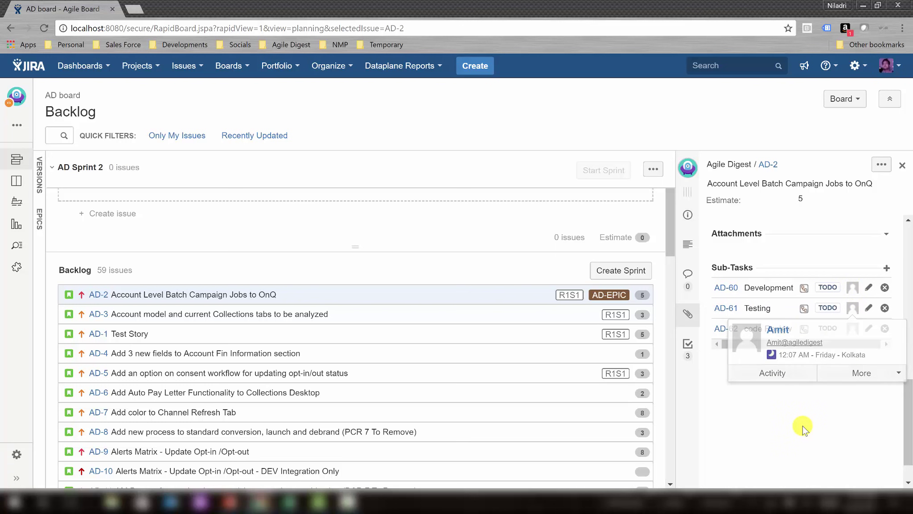
{"action": "mouse_move", "coordinate": [852, 327]}
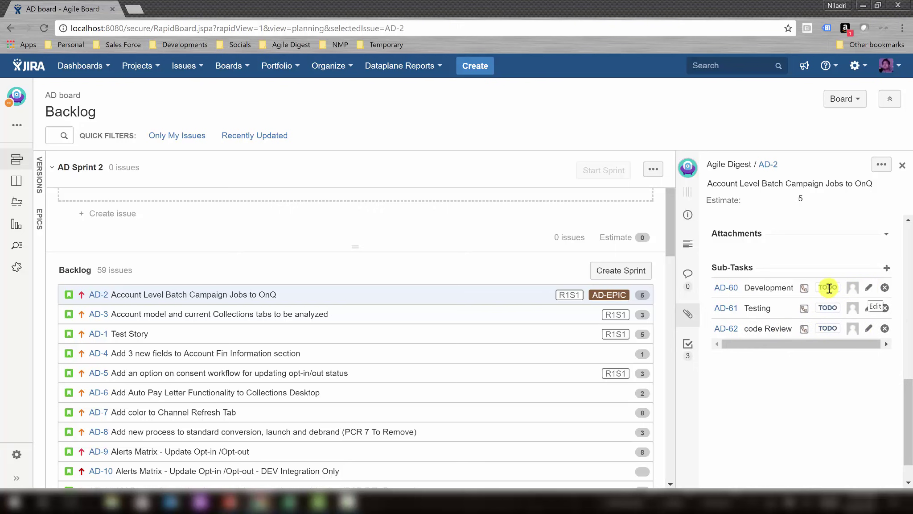
{"action": "left_click", "coordinate": [768, 165]}
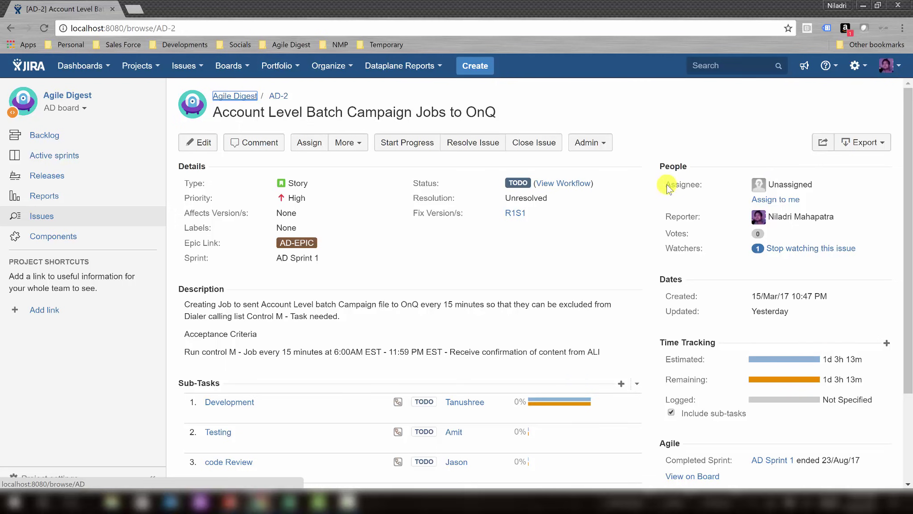
Pick AD Sprint 2 in story AD-2's Sprint field and save it.
{"action": "scroll", "coordinate": [609, 246], "scroll_direction": "down", "scroll_amount": 2}
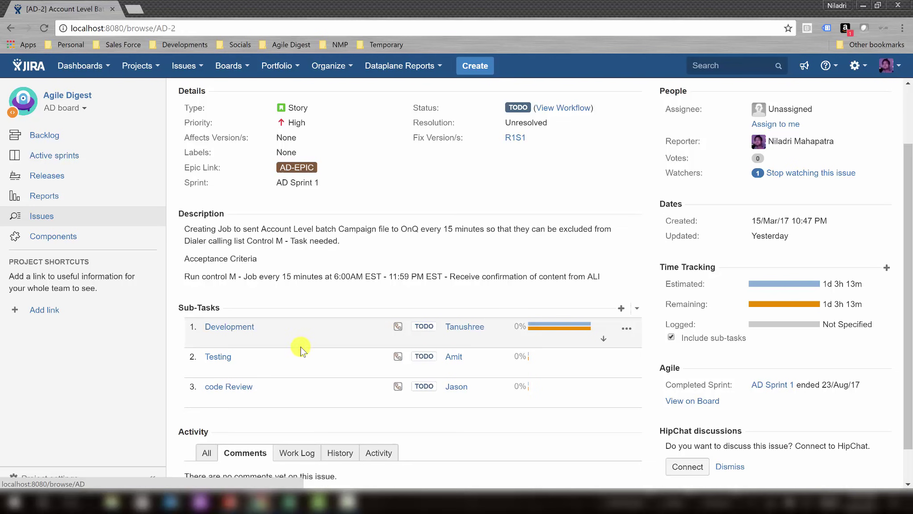
{"action": "scroll", "coordinate": [421, 275], "scroll_direction": "up", "scroll_amount": 2}
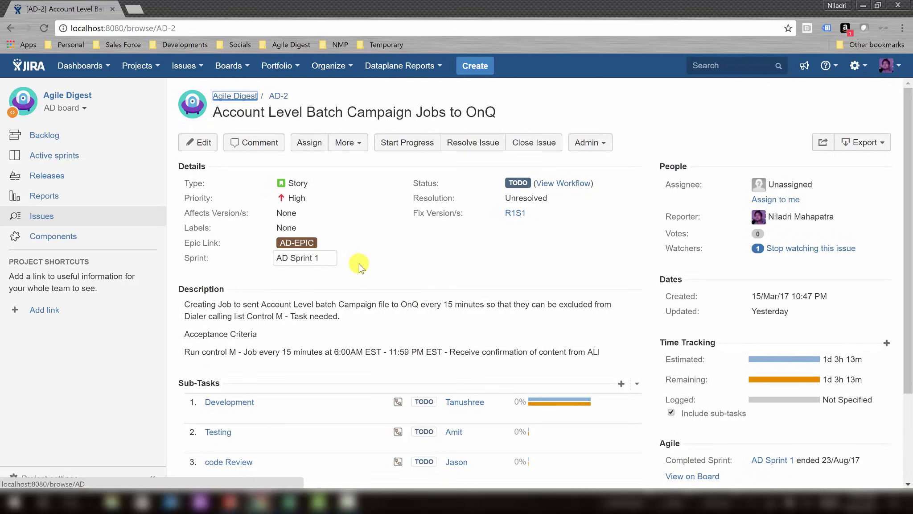
{"action": "left_click", "coordinate": [331, 260]}
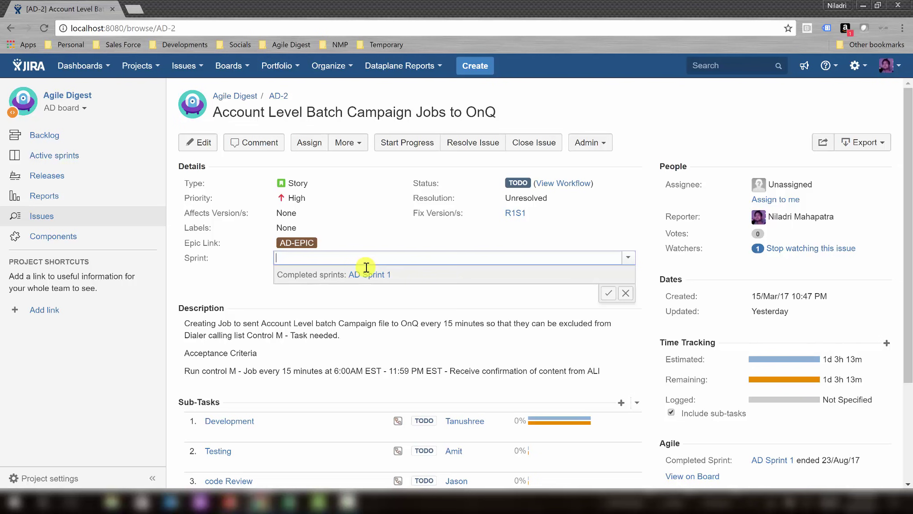
{"action": "type", "text": "S"}
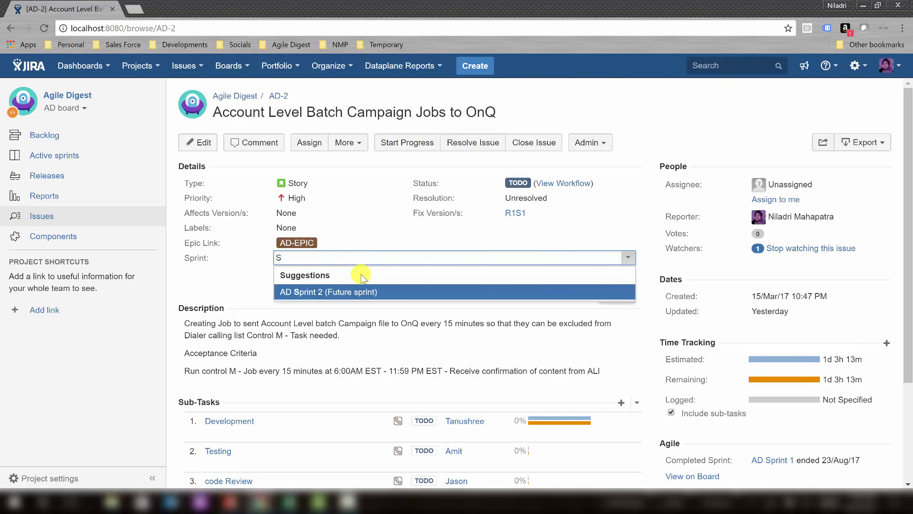
{"action": "left_click", "coordinate": [351, 292]}
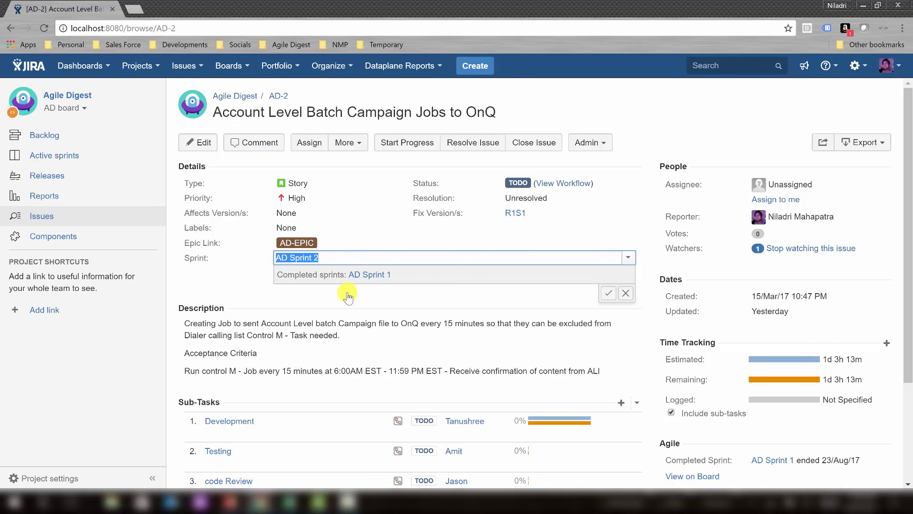
{"action": "left_click", "coordinate": [608, 293]}
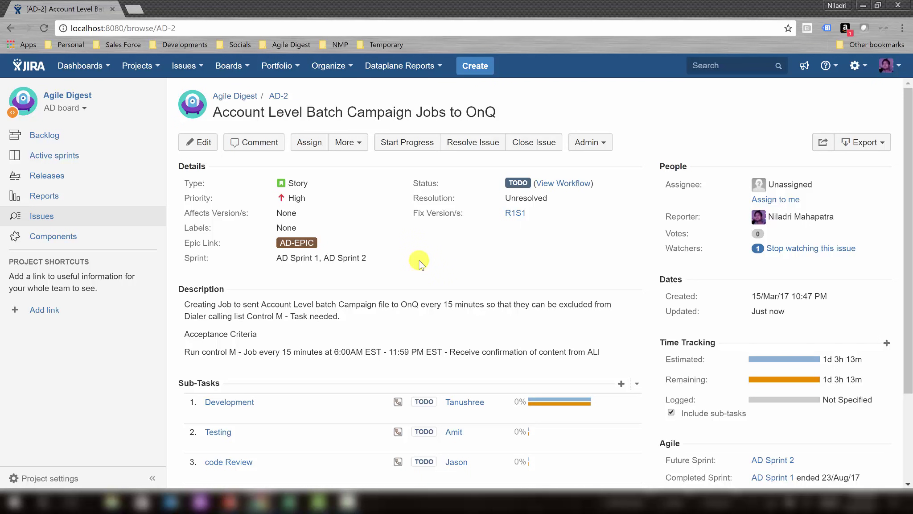
Re-save the Sprint field as AD Sprint 1, AD Sprint 2, leaving the description unchanged.
{"action": "left_click", "coordinate": [362, 257]}
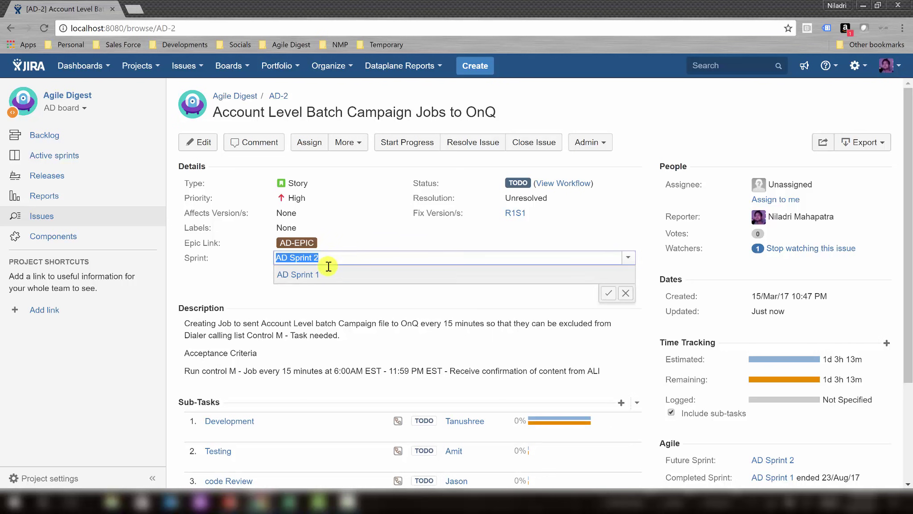
{"action": "left_click", "coordinate": [381, 235]}
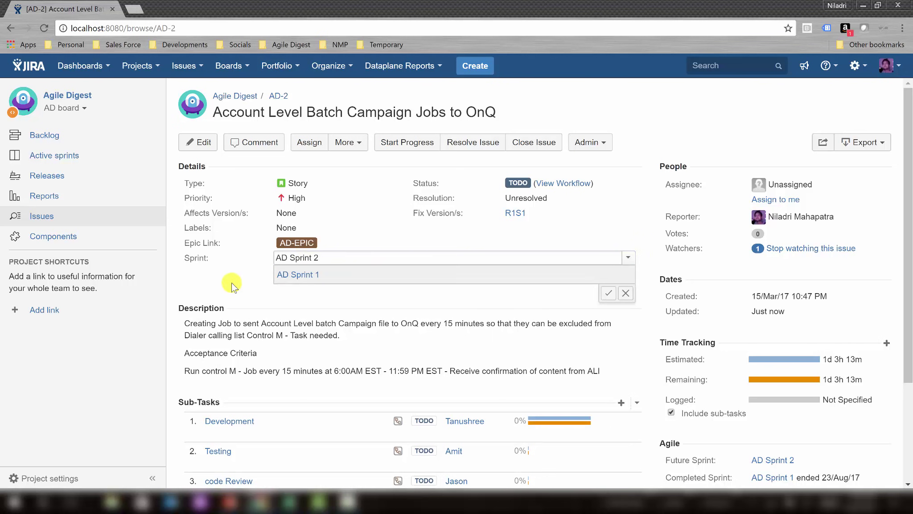
{"action": "left_click", "coordinate": [607, 295]}
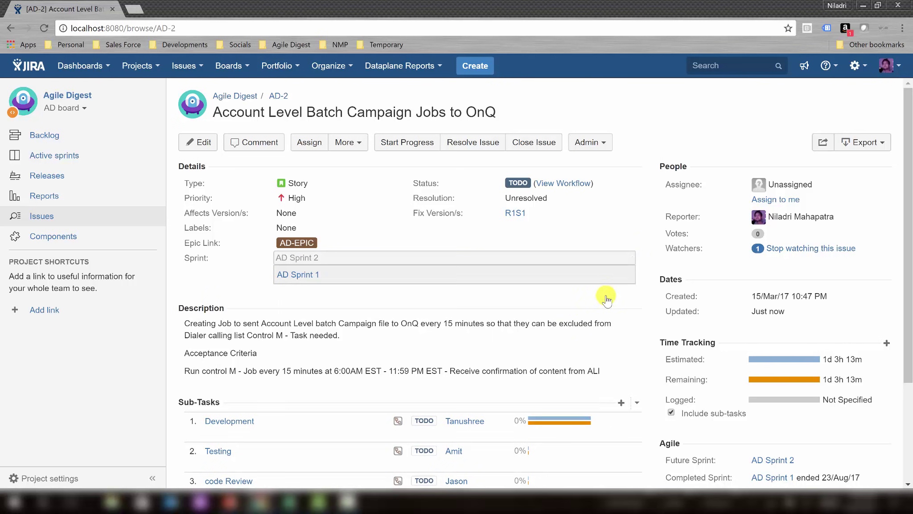
{"action": "left_click", "coordinate": [420, 325]}
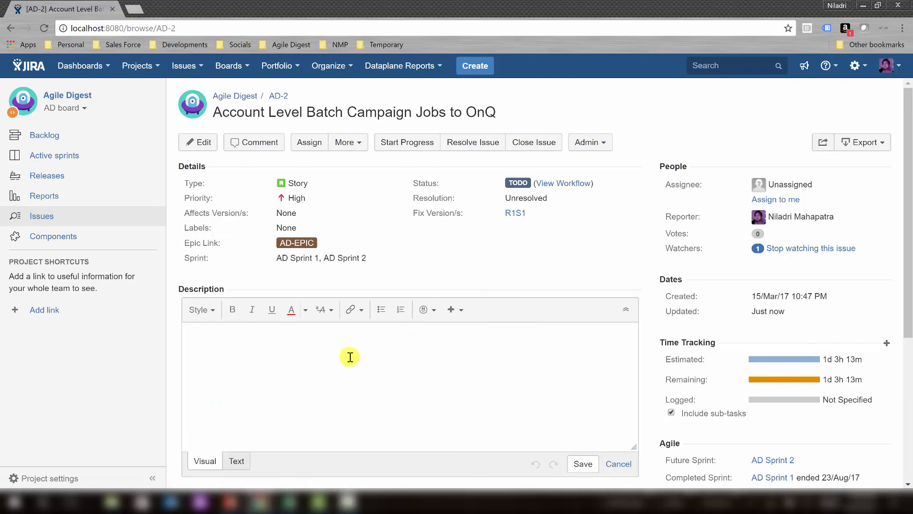
{"action": "left_click", "coordinate": [470, 272]}
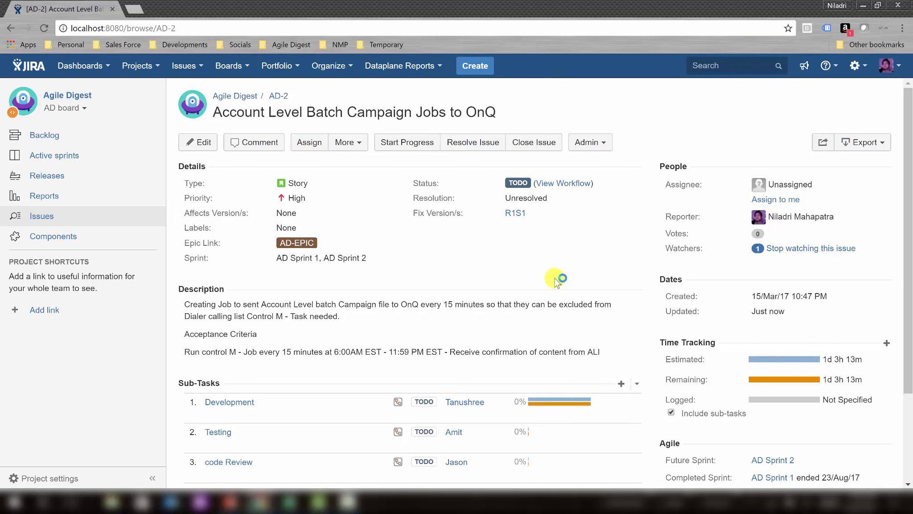
{"action": "scroll", "coordinate": [623, 256], "scroll_direction": "down", "scroll_amount": 2}
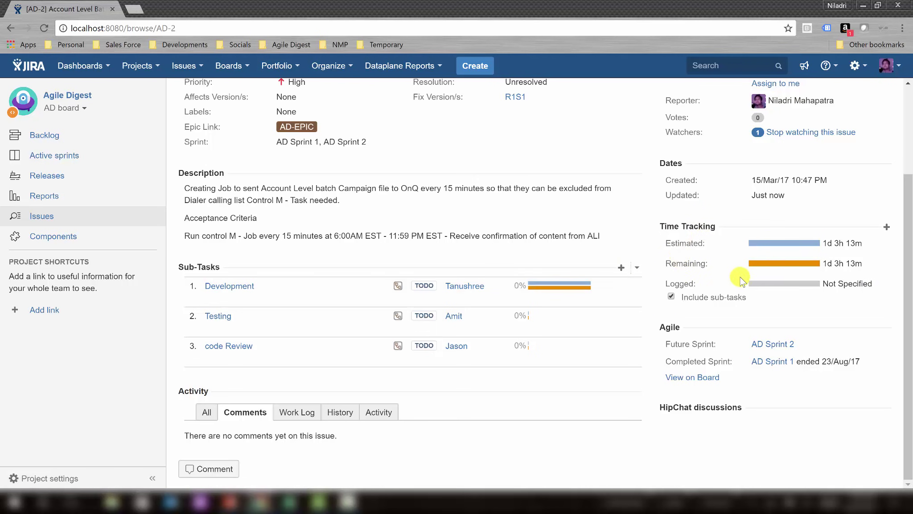
{"action": "mouse_move", "coordinate": [910, 254]}
{"action": "left_mouse_down"}
{"action": "mouse_move", "coordinate": [909, 215]}
{"action": "mouse_move", "coordinate": [910, 241]}
{"action": "left_mouse_up"}
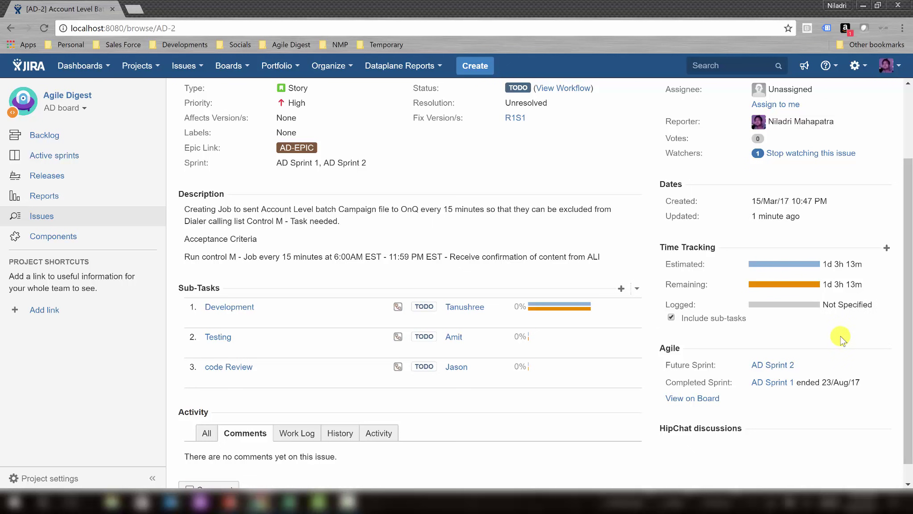
Delete the Development sub-task AD-60 from story AD-2 and confirm the deletion.
{"action": "left_click", "coordinate": [626, 308]}
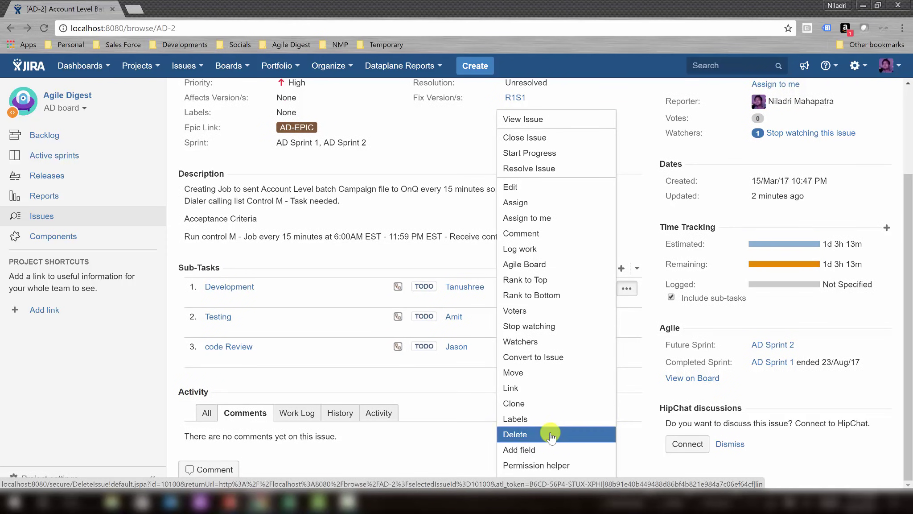
{"action": "left_click", "coordinate": [552, 435]}
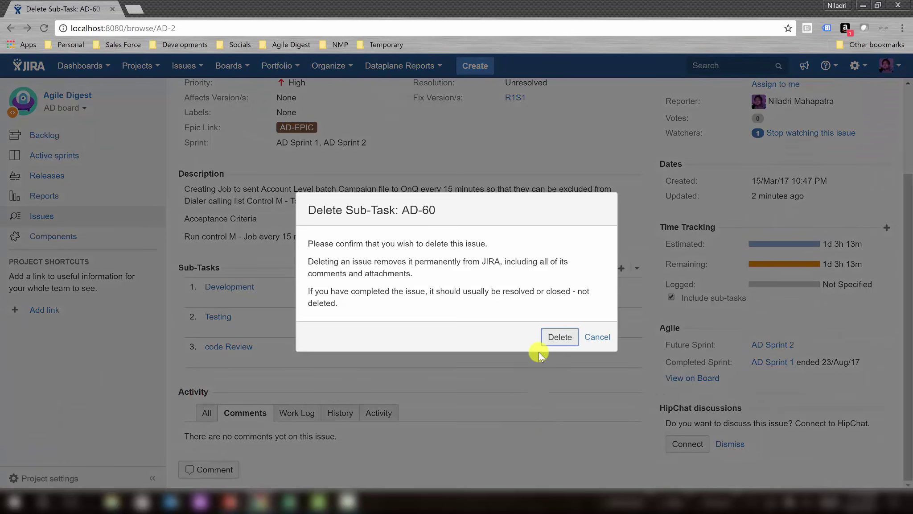
{"action": "left_click", "coordinate": [560, 337]}
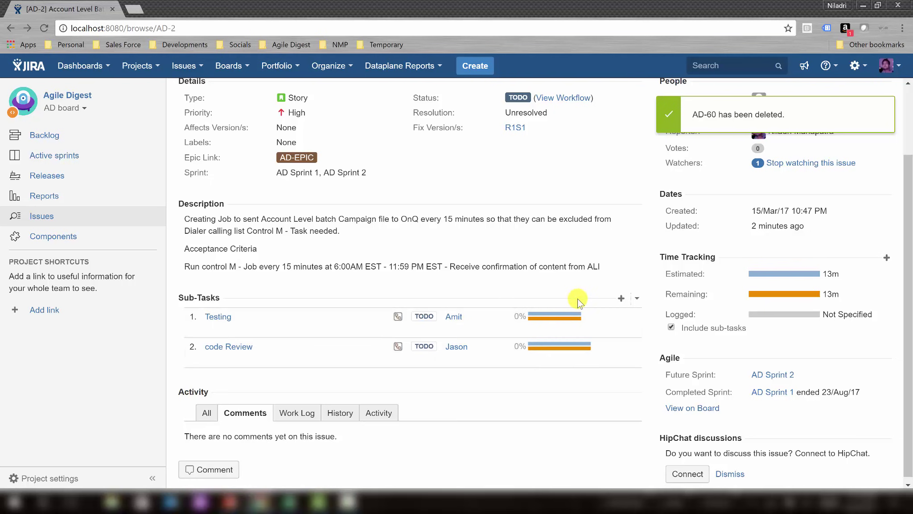
{"action": "left_click", "coordinate": [623, 299]}
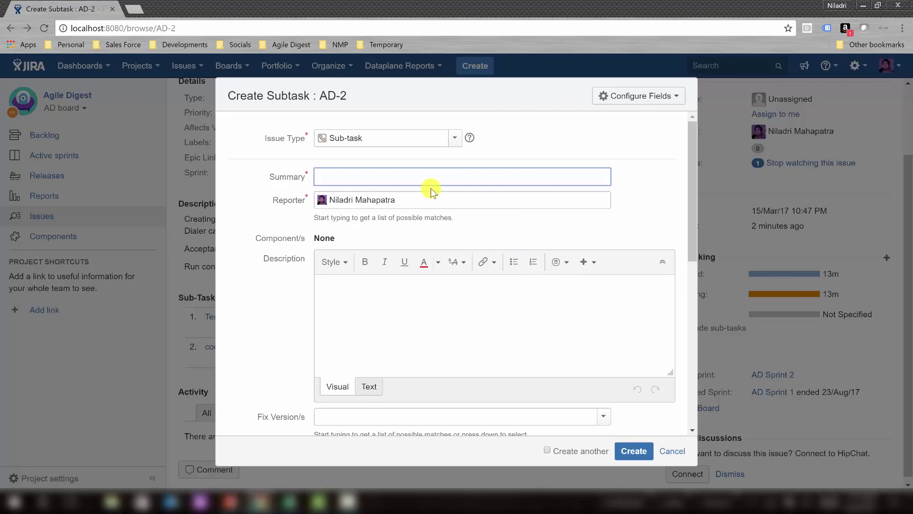
Create a sub-task titled 'Development of UI' under story AD-2.
{"action": "type", "text": "Development of UI"}
{"action": "left_click", "coordinate": [623, 448]}
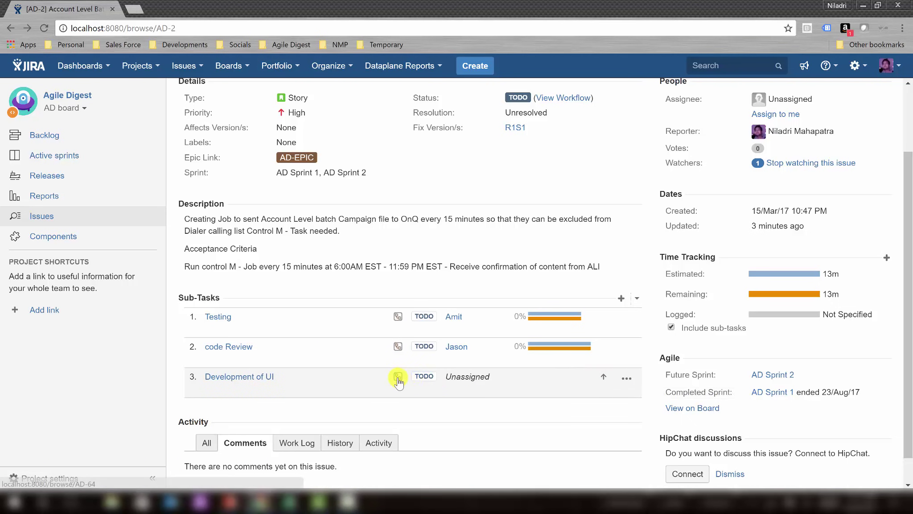
Give sub-task AD-64 original and remaining estimates of 8h each.
{"action": "left_click", "coordinate": [250, 377]}
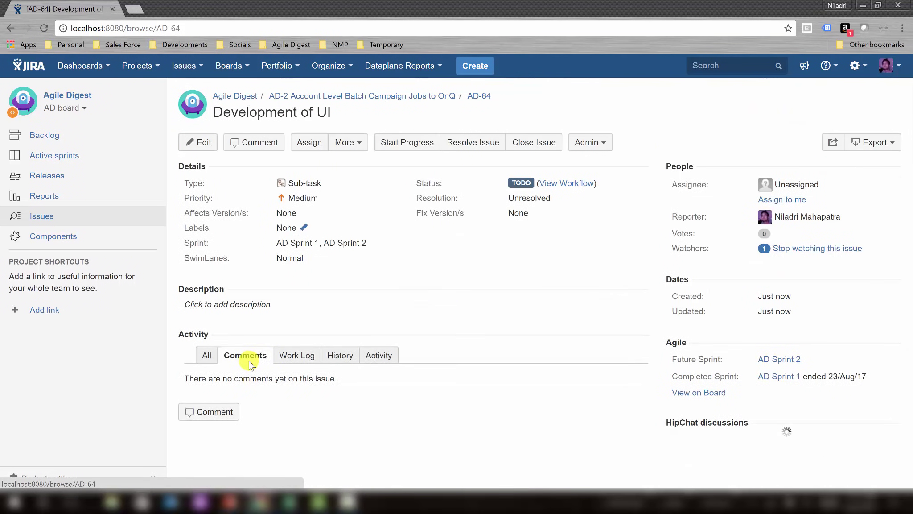
{"action": "left_click", "coordinate": [203, 143]}
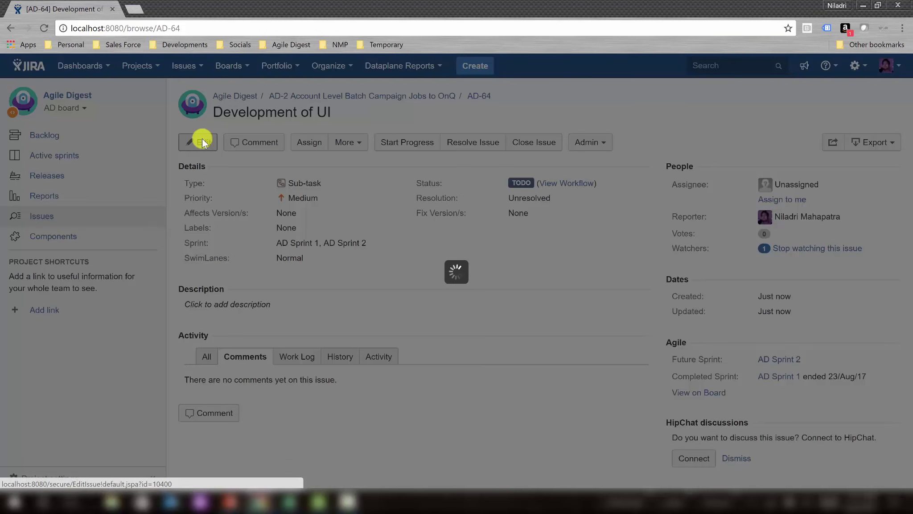
{"action": "left_click_drag", "start_coordinate": [693, 182], "coordinate": [687, 351]}
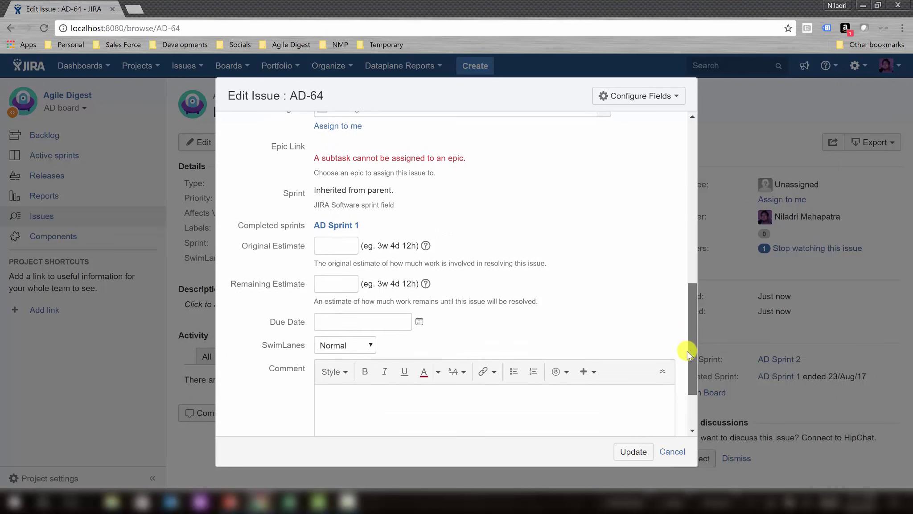
{"action": "left_click", "coordinate": [344, 232]}
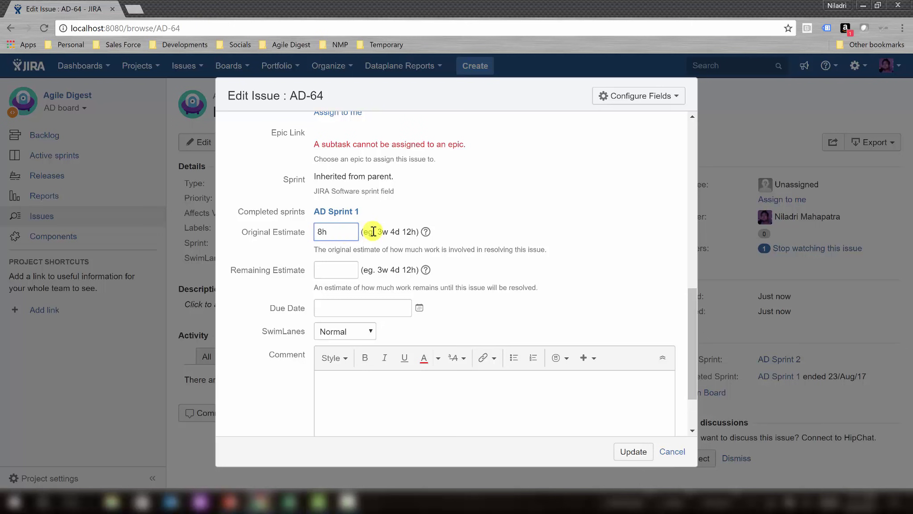
{"action": "left_click", "coordinate": [345, 273]}
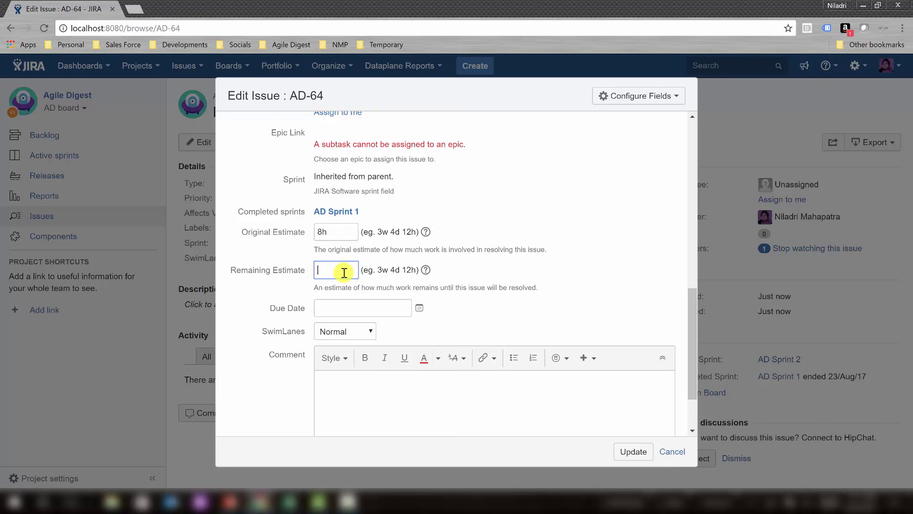
{"action": "left_click", "coordinate": [633, 452]}
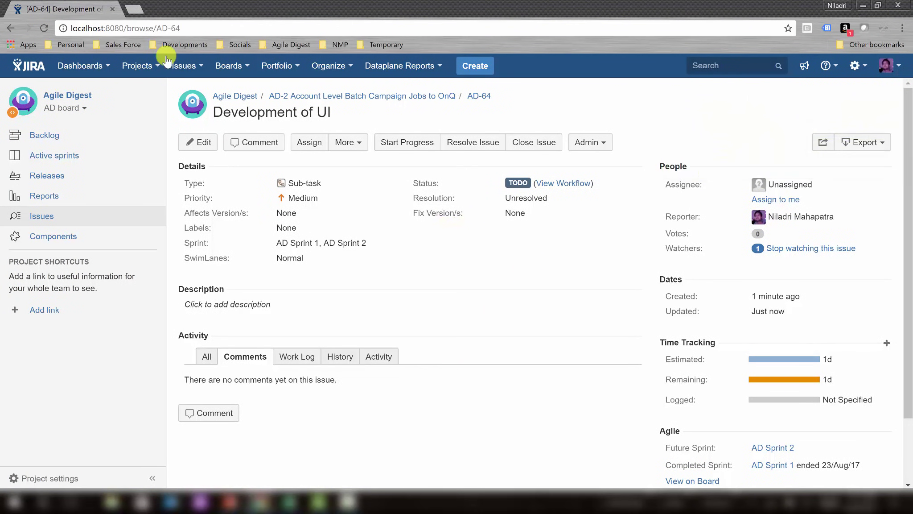
{"action": "left_click", "coordinate": [10, 28]}
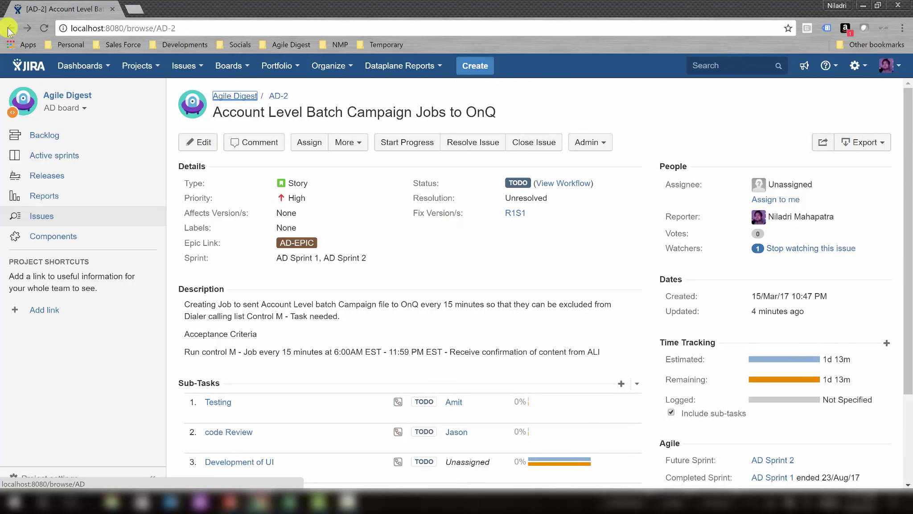
{"action": "scroll", "coordinate": [568, 277], "scroll_direction": "down", "scroll_amount": 1}
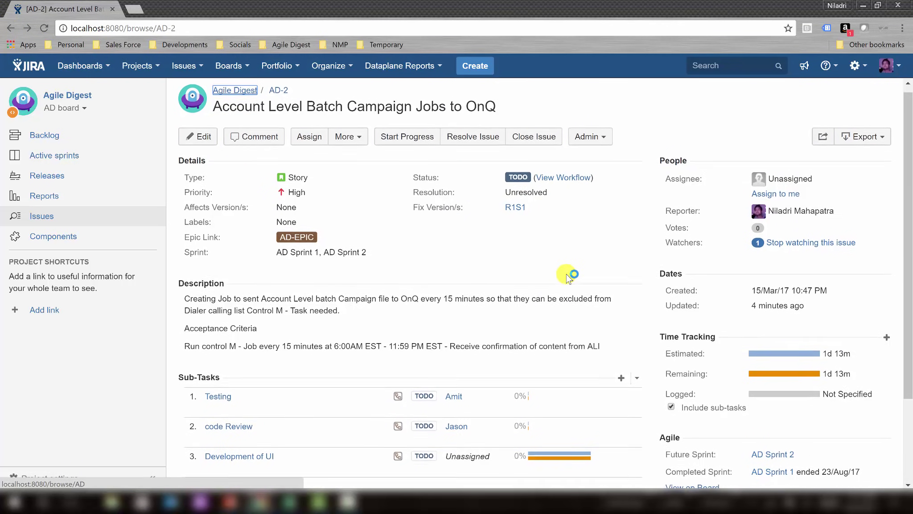
{"action": "left_click", "coordinate": [44, 28]}
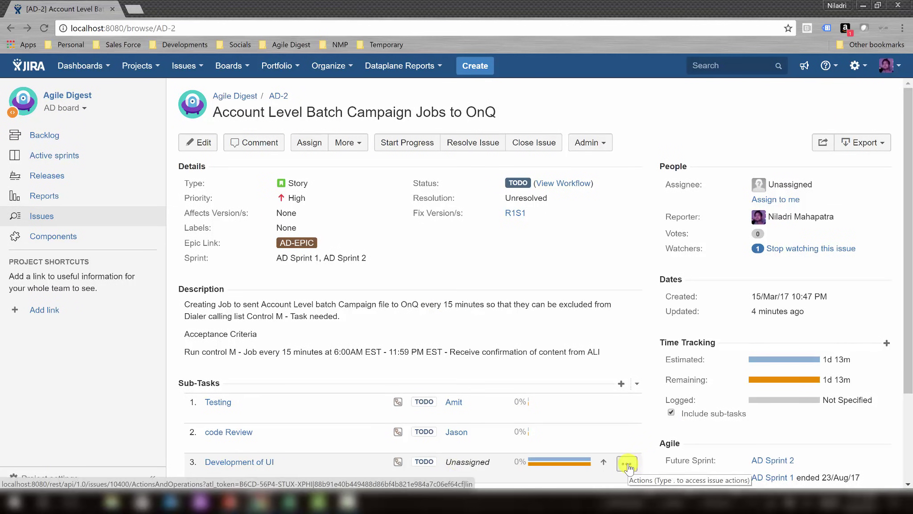
{"action": "left_click", "coordinate": [245, 464]}
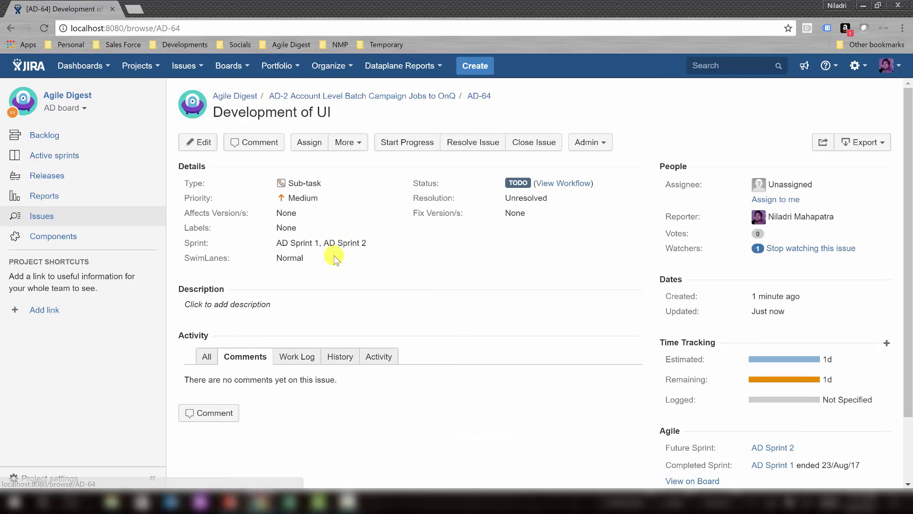
Assign the Development of UI sub-task AD-64 to the matching team member.
{"action": "left_click", "coordinate": [317, 149]}
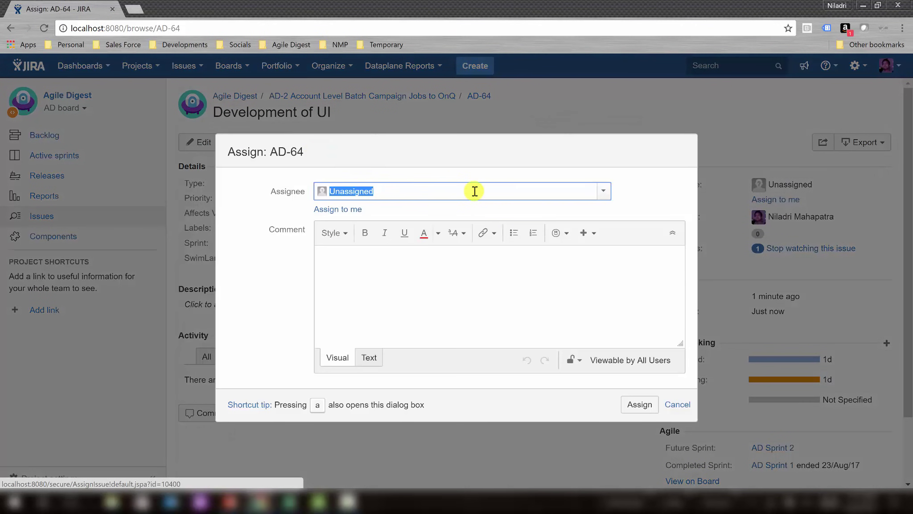
{"action": "left_click", "coordinate": [603, 192]}
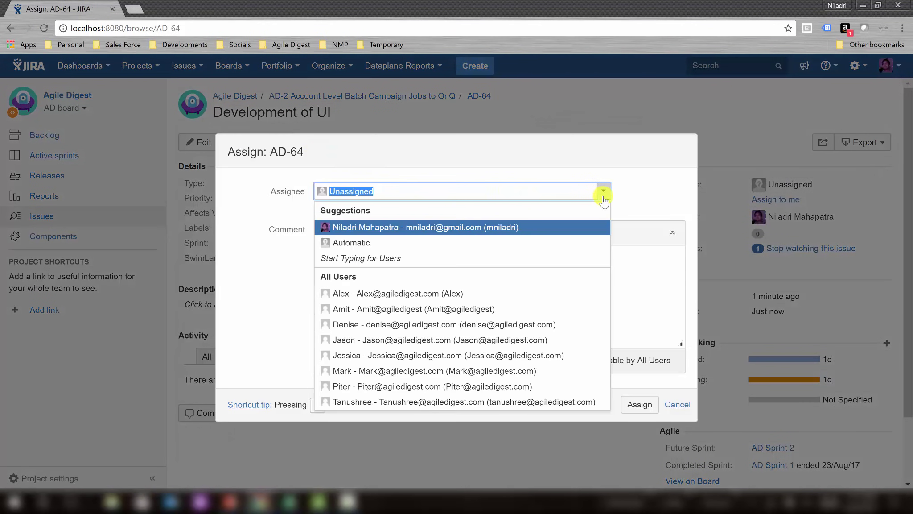
{"action": "type", "text": "tan"}
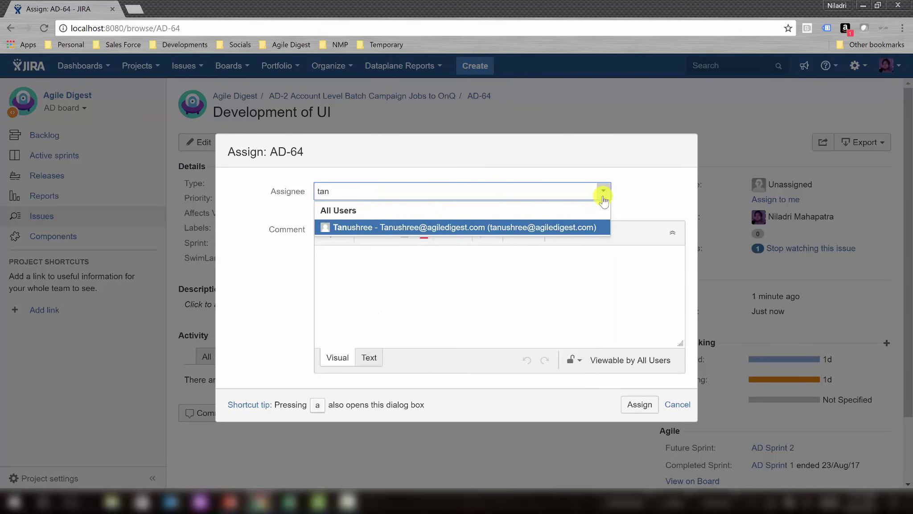
{"action": "left_click", "coordinate": [538, 228]}
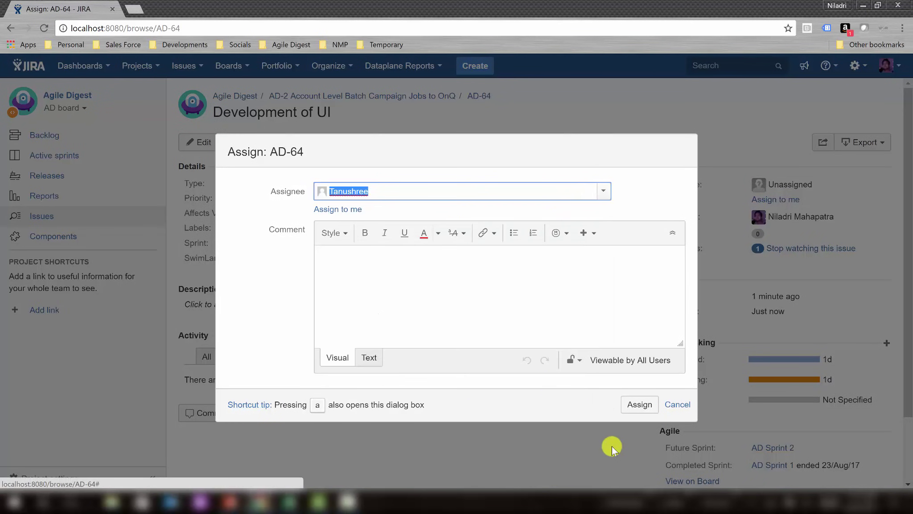
{"action": "left_click", "coordinate": [639, 407]}
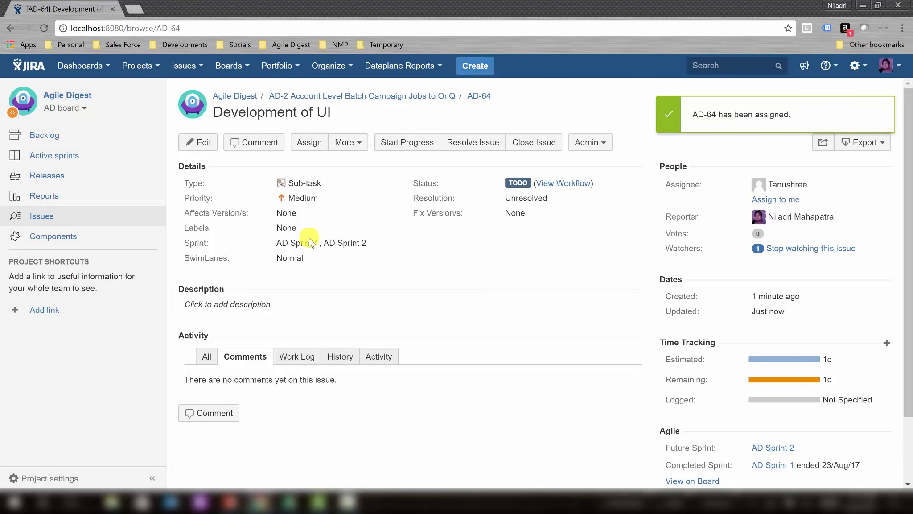
Go back to story AD-2 and scroll down to its Sub-Tasks list.
{"action": "left_click", "coordinate": [329, 99]}
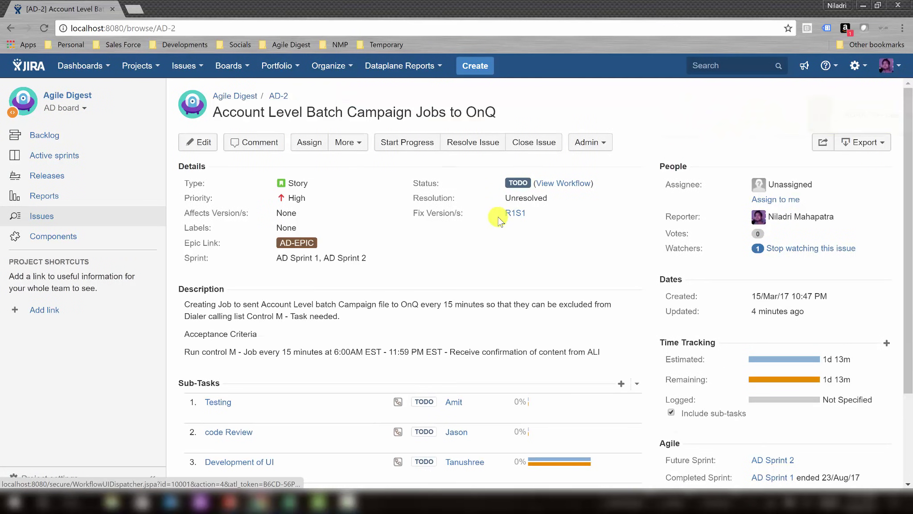
{"action": "scroll", "coordinate": [498, 218], "scroll_direction": "down", "scroll_amount": 2}
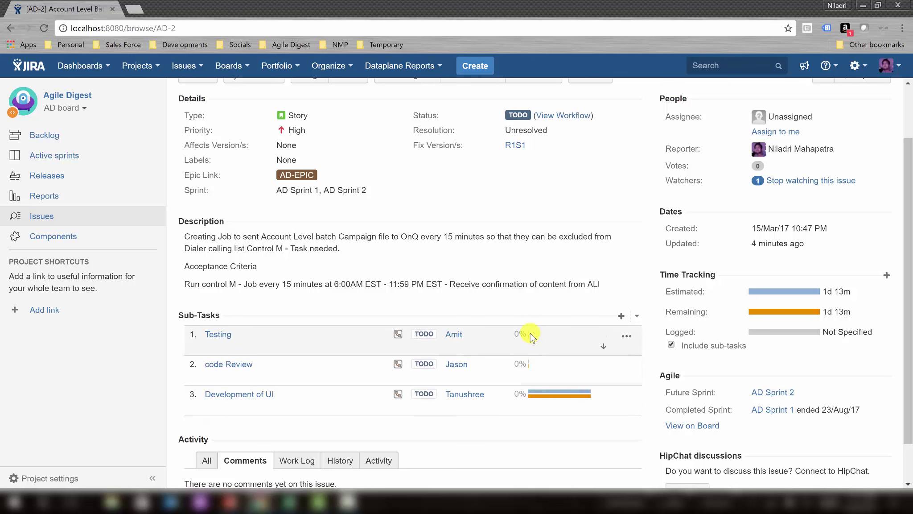
Raise Testing sub-task AD-61's original and remaining estimates from 6m to 6h.
{"action": "left_click", "coordinate": [216, 335]}
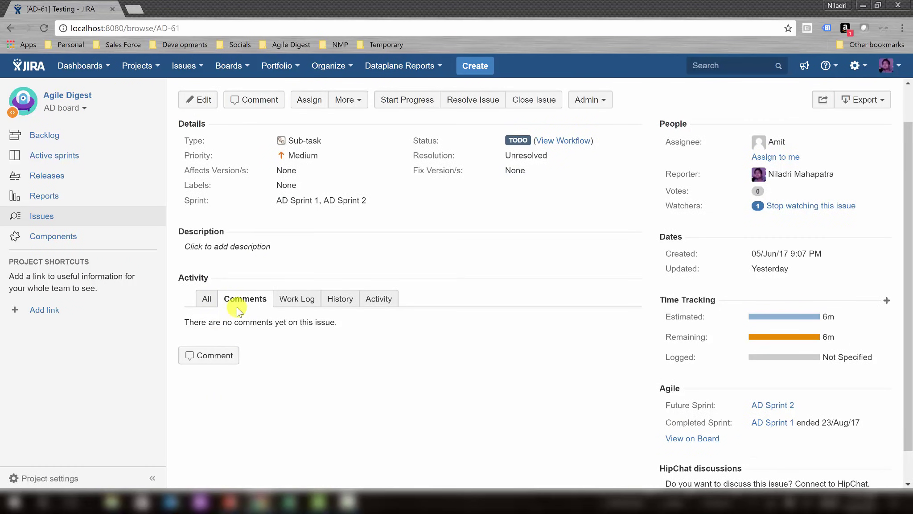
{"action": "left_click", "coordinate": [201, 97]}
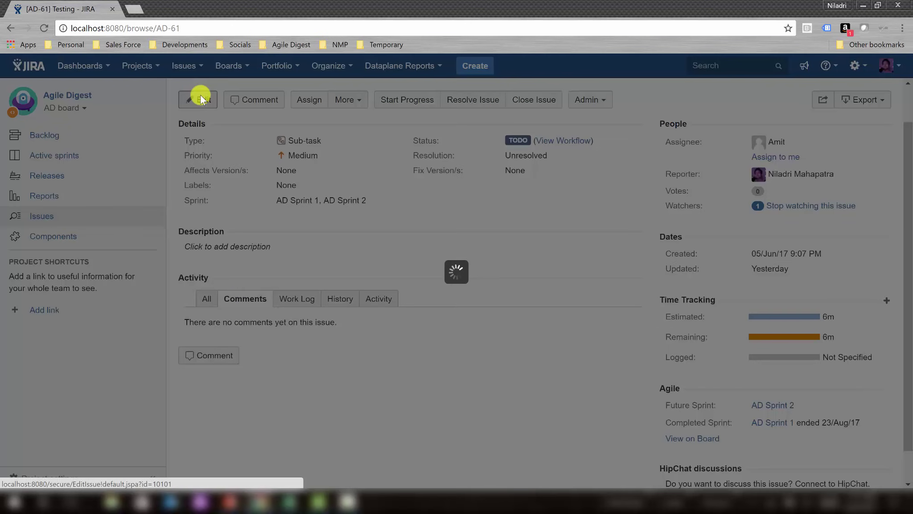
{"action": "left_click_drag", "start_coordinate": [691, 184], "coordinate": [685, 331]}
{"action": "left_click", "coordinate": [338, 302]}
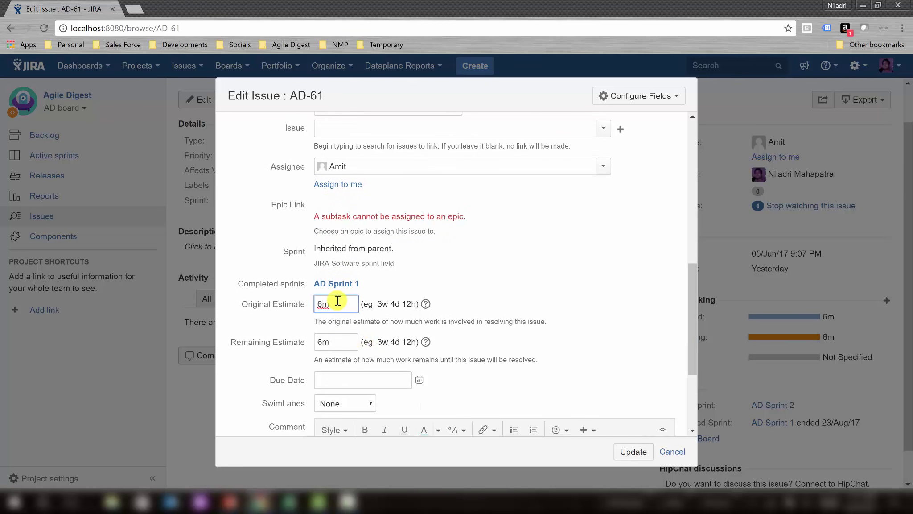
{"action": "left_click", "coordinate": [335, 340]}
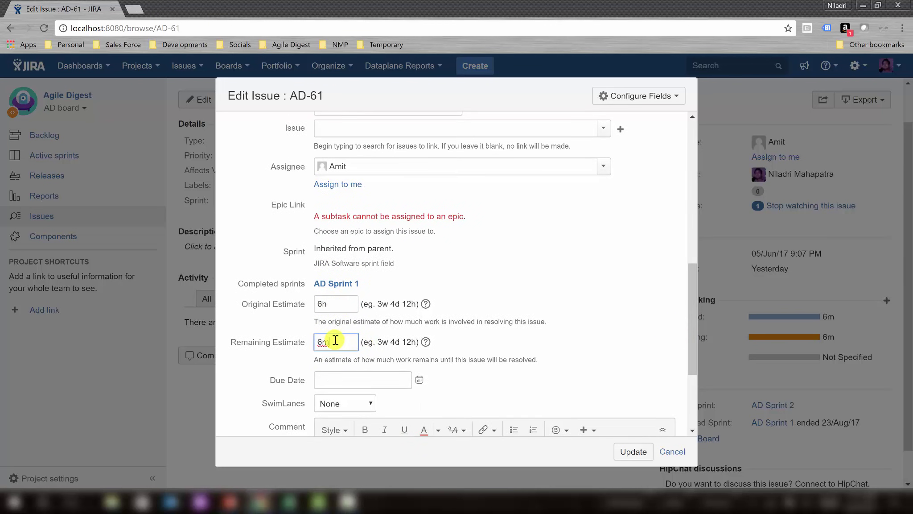
{"action": "left_click", "coordinate": [627, 453]}
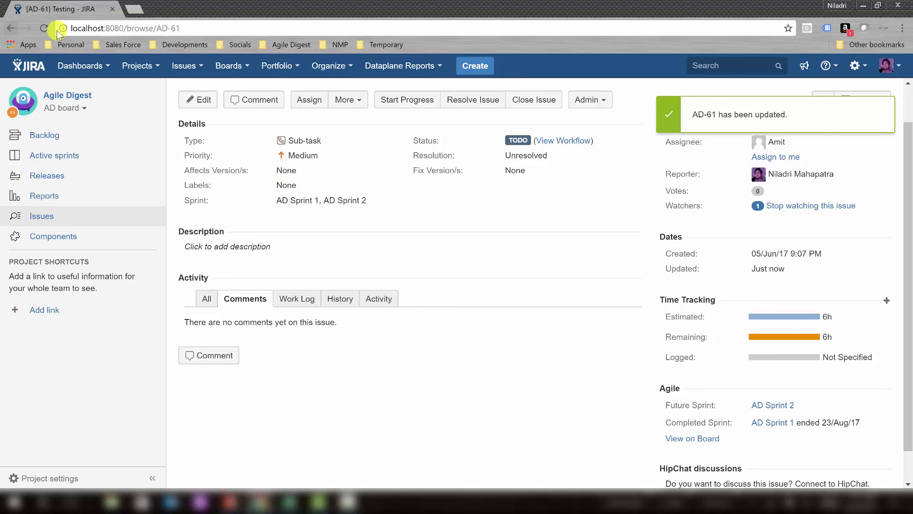
{"action": "scroll", "coordinate": [431, 228], "scroll_direction": "up", "scroll_amount": 1}
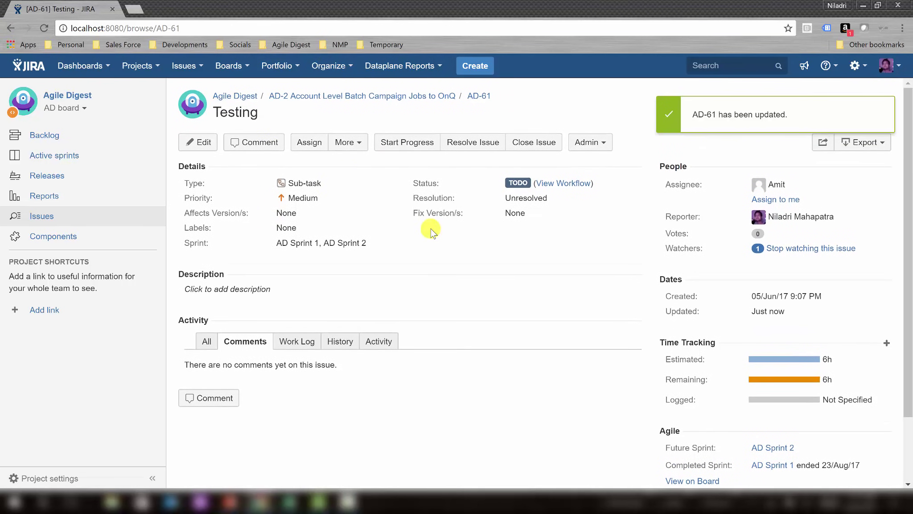
Return to story AD-2 and look at the Testing assignee's profile.
{"action": "left_click", "coordinate": [307, 94]}
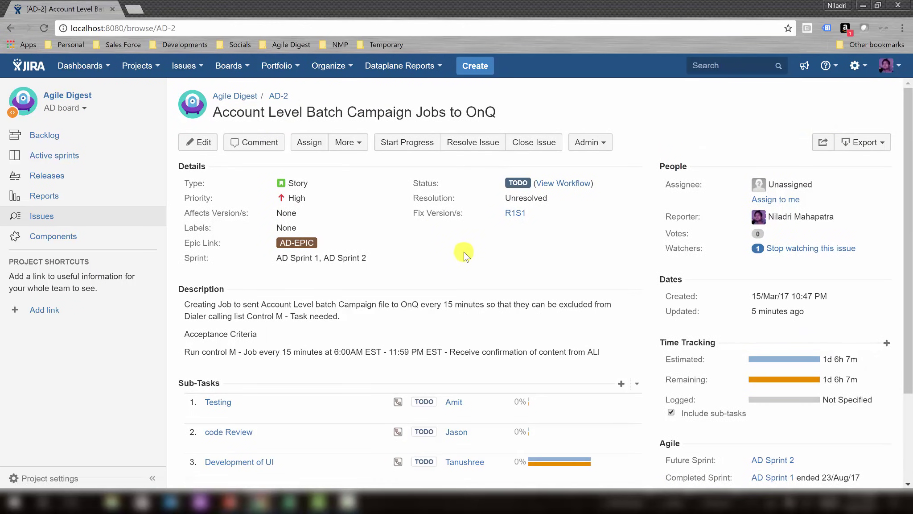
{"action": "scroll", "coordinate": [464, 274], "scroll_direction": "down", "scroll_amount": 2}
{"action": "left_click", "coordinate": [453, 332]}
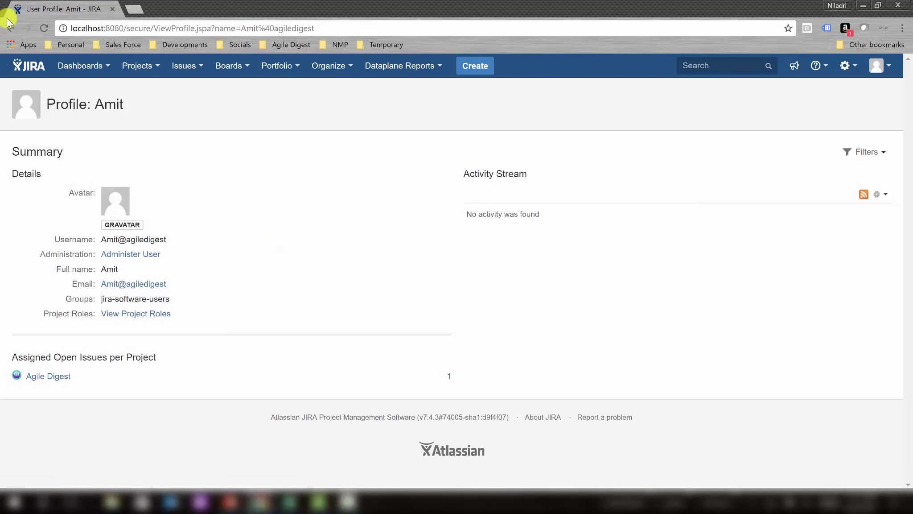
{"action": "left_click", "coordinate": [9, 27]}
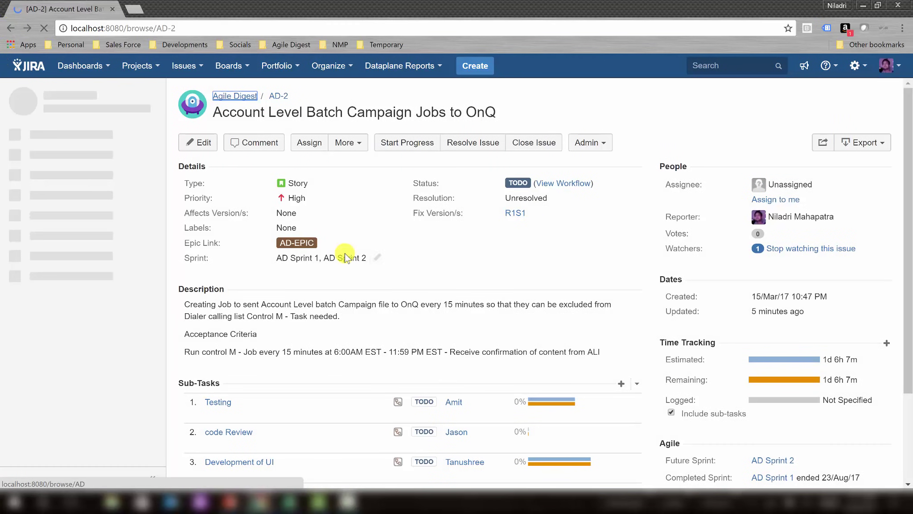
Change code Review sub-task AD-62's original and remaining estimates from 7m to 2h.
{"action": "left_click", "coordinate": [229, 434]}
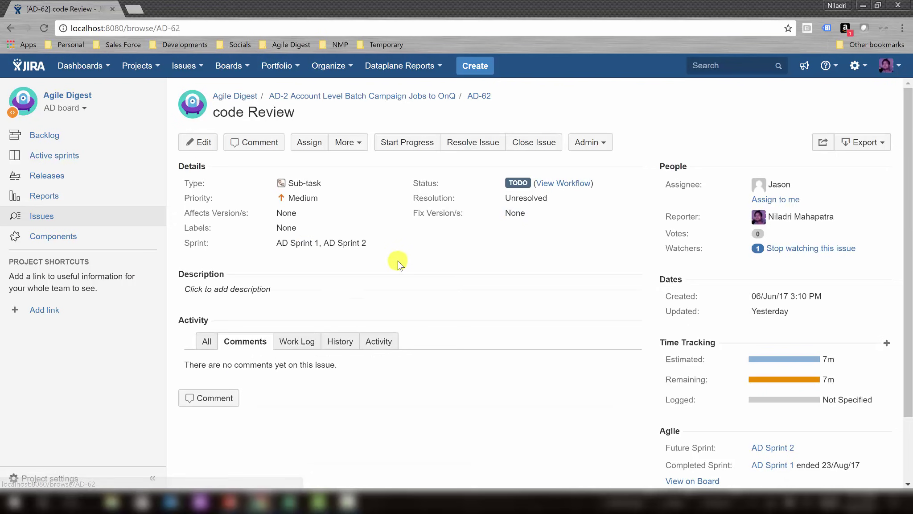
{"action": "left_click", "coordinate": [204, 143]}
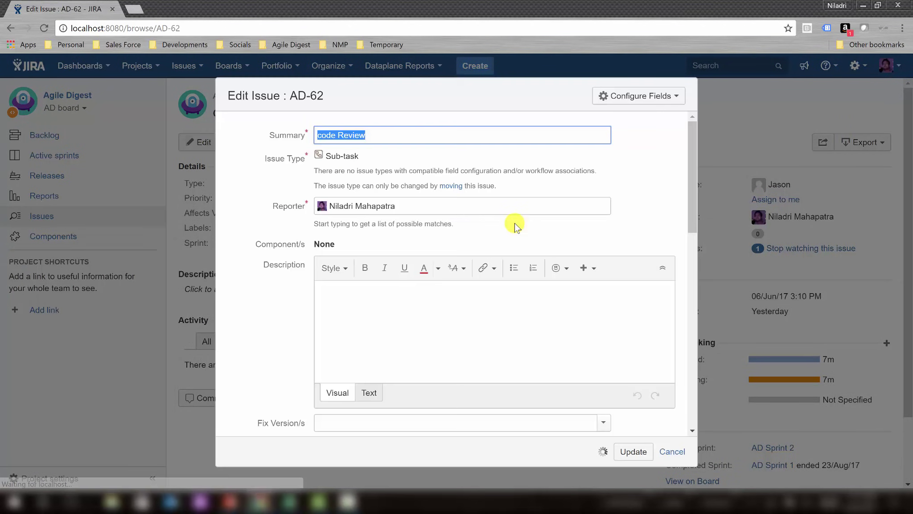
{"action": "scroll", "coordinate": [514, 222], "scroll_direction": "down", "scroll_amount": 6}
{"action": "scroll", "coordinate": [515, 222], "scroll_direction": "down", "scroll_amount": 5}
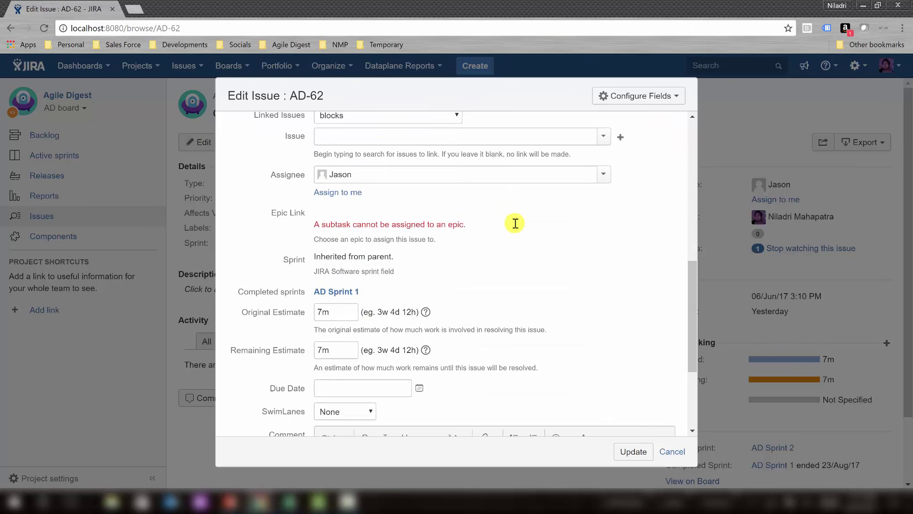
{"action": "double_click", "coordinate": [325, 185]}
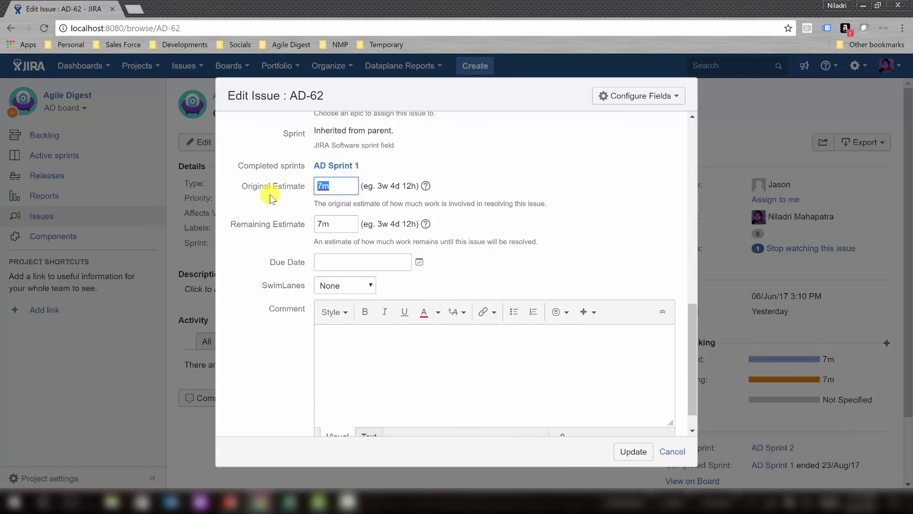
{"action": "key", "text": "Tab"}
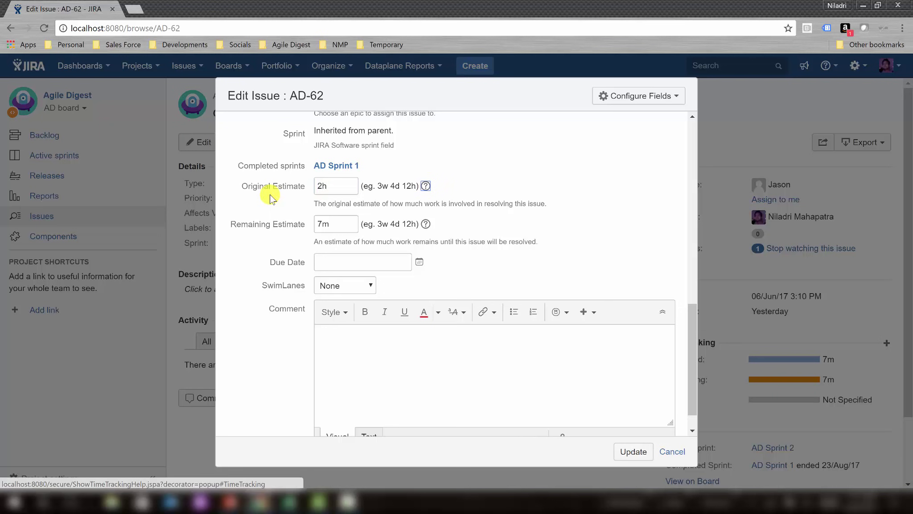
{"action": "double_click", "coordinate": [339, 221]}
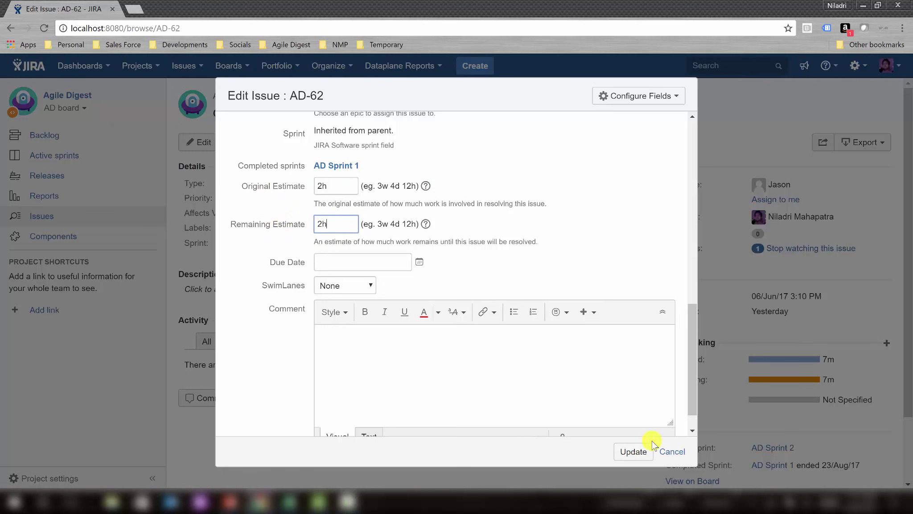
{"action": "left_click", "coordinate": [634, 451]}
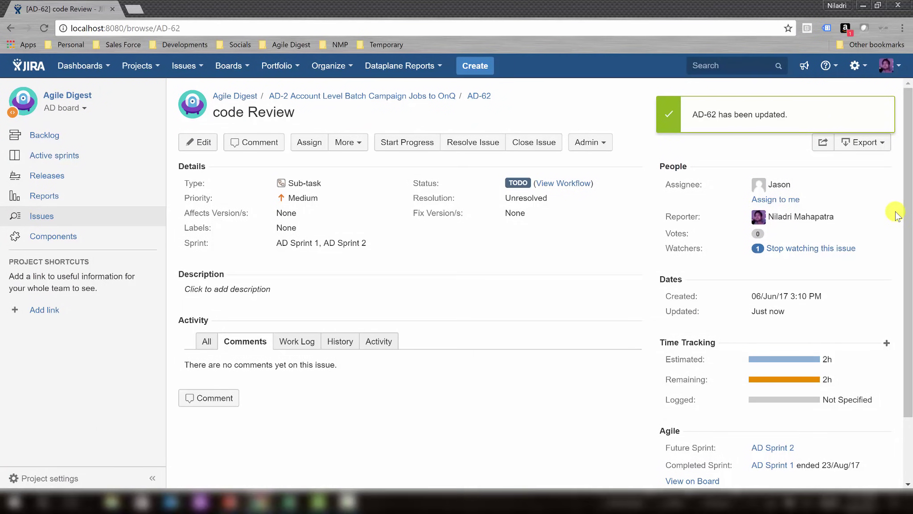
{"action": "left_click_drag", "start_coordinate": [912, 199], "coordinate": [902, 150]}
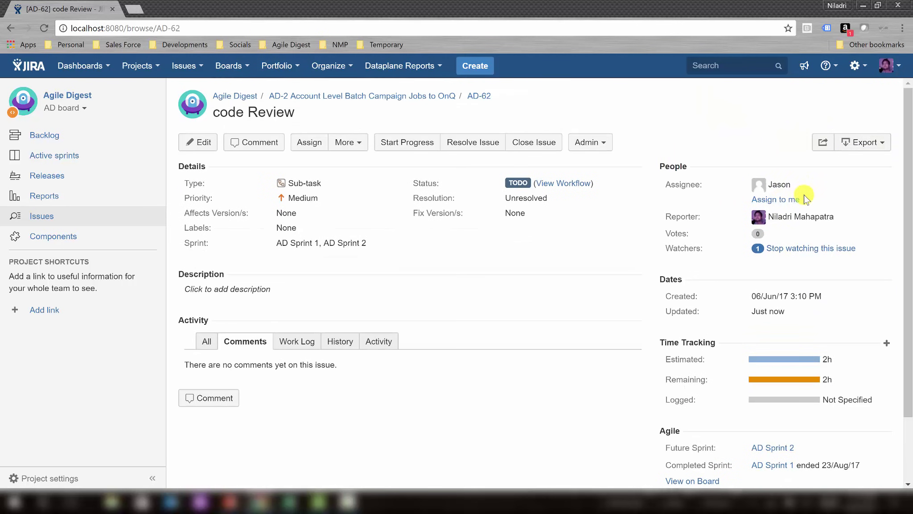
Back on story AD-2, assign it to yourself, then reassign it to the Development of UI sub-task owner.
{"action": "left_click", "coordinate": [334, 95]}
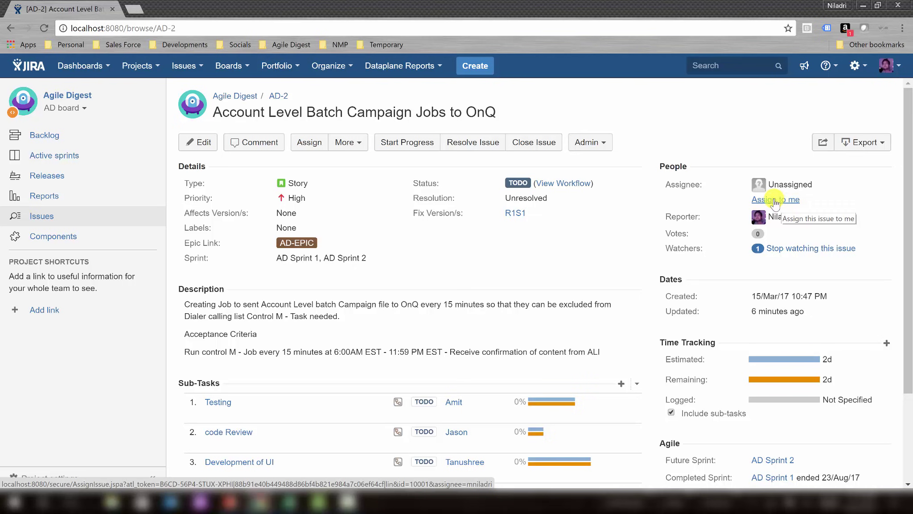
{"action": "left_click", "coordinate": [775, 200]}
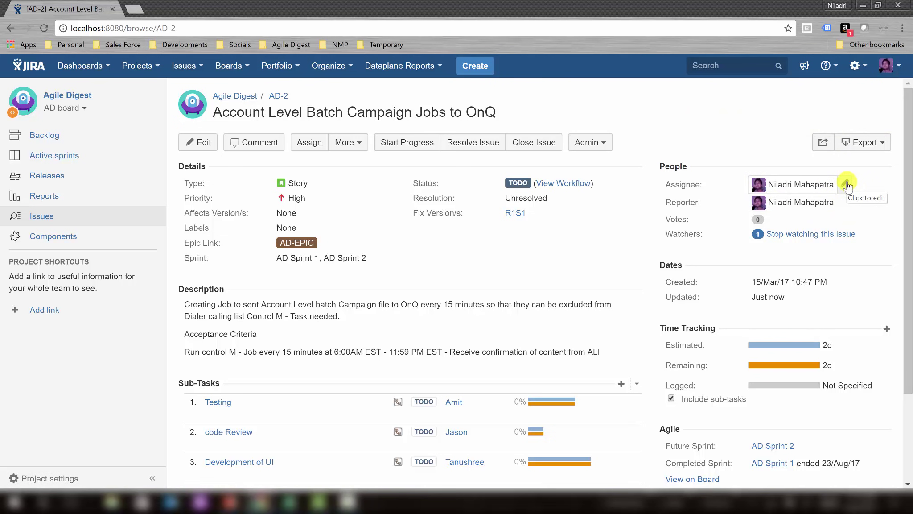
{"action": "left_click_drag", "start_coordinate": [833, 182], "coordinate": [825, 182]}
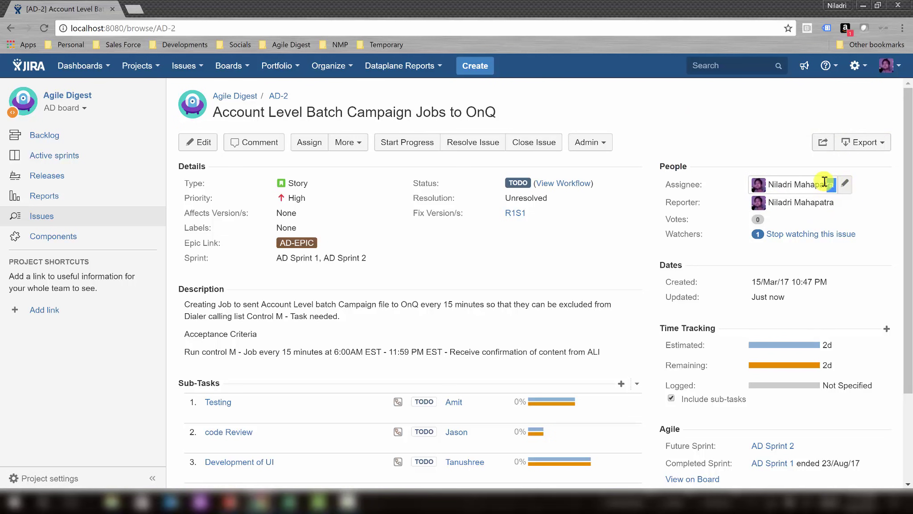
{"action": "left_click", "coordinate": [781, 183]}
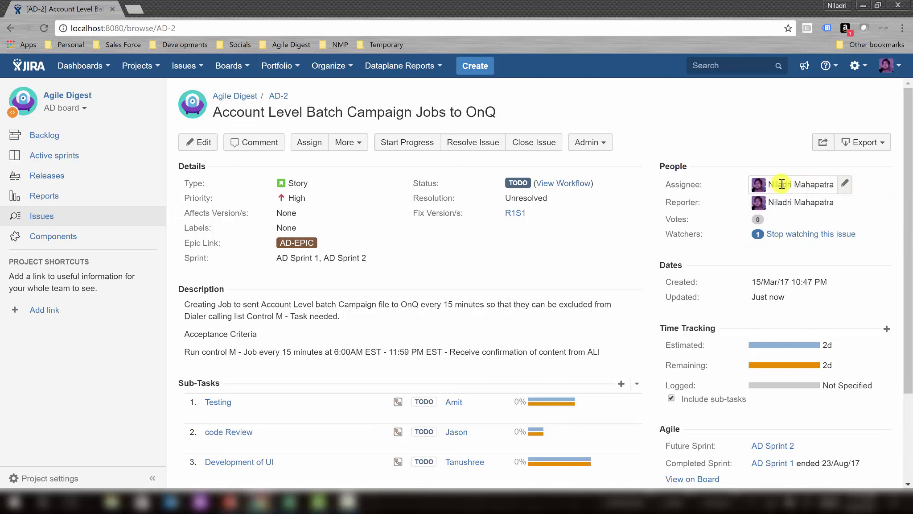
{"action": "key", "text": "ctrl+a"}
{"action": "left_click", "coordinate": [782, 184]}
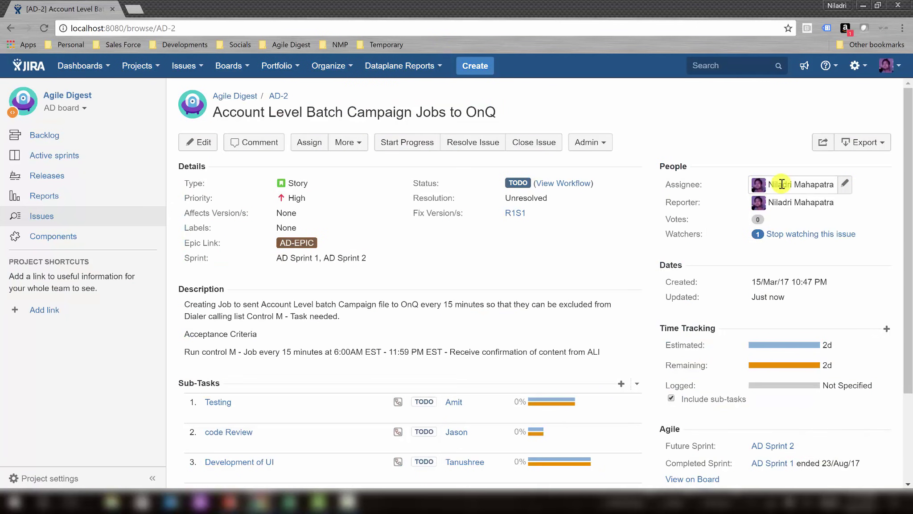
{"action": "left_click", "coordinate": [847, 185]}
{"action": "type", "text": "Tanu"}
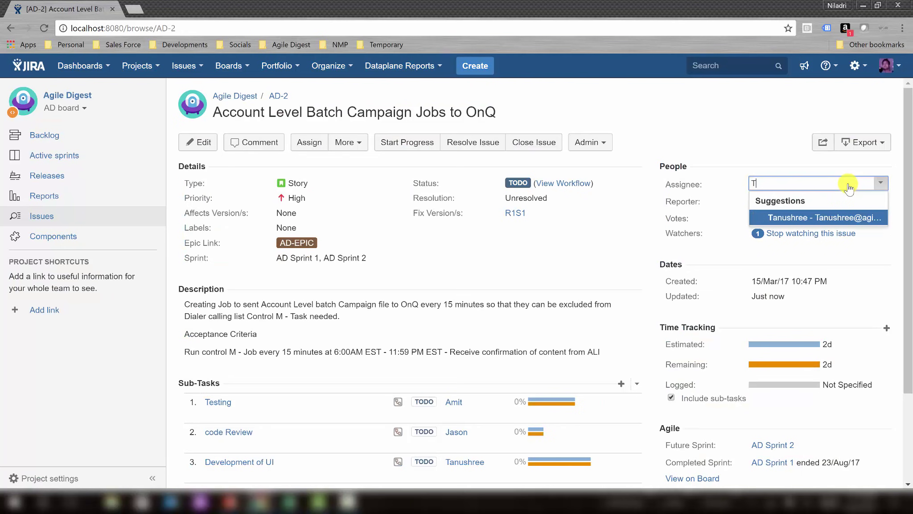
{"action": "left_click", "coordinate": [845, 217]}
{"action": "left_click", "coordinate": [762, 141]}
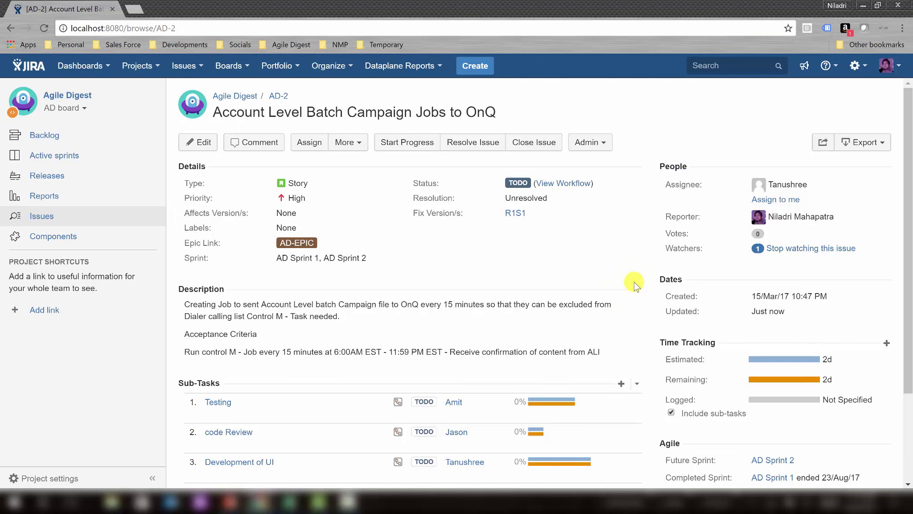
{"action": "scroll", "coordinate": [634, 282], "scroll_direction": "down", "scroll_amount": 2}
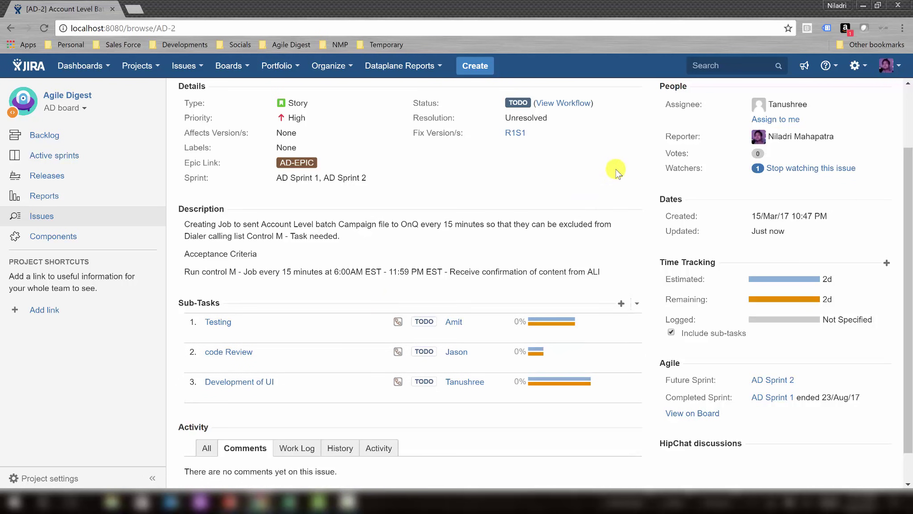
{"action": "scroll", "coordinate": [616, 172], "scroll_direction": "up", "scroll_amount": 2}
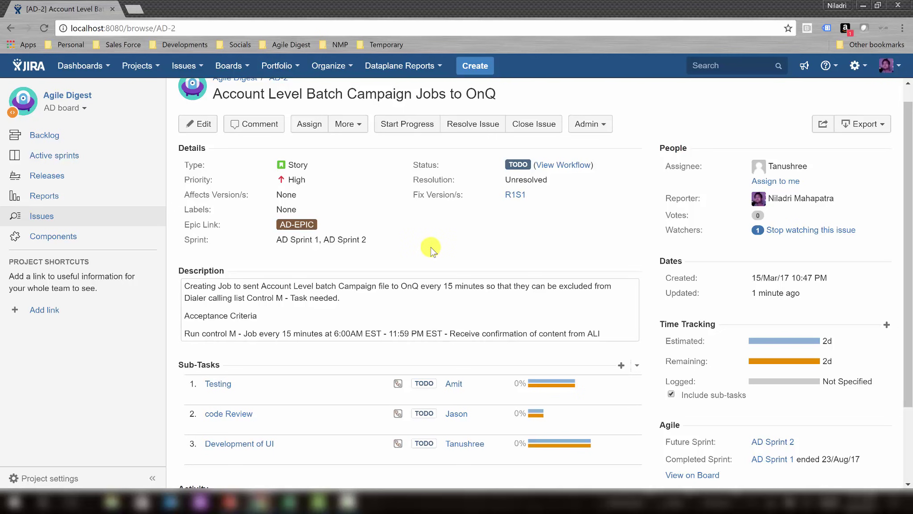
{"action": "scroll", "coordinate": [431, 248], "scroll_direction": "up", "scroll_amount": 1}
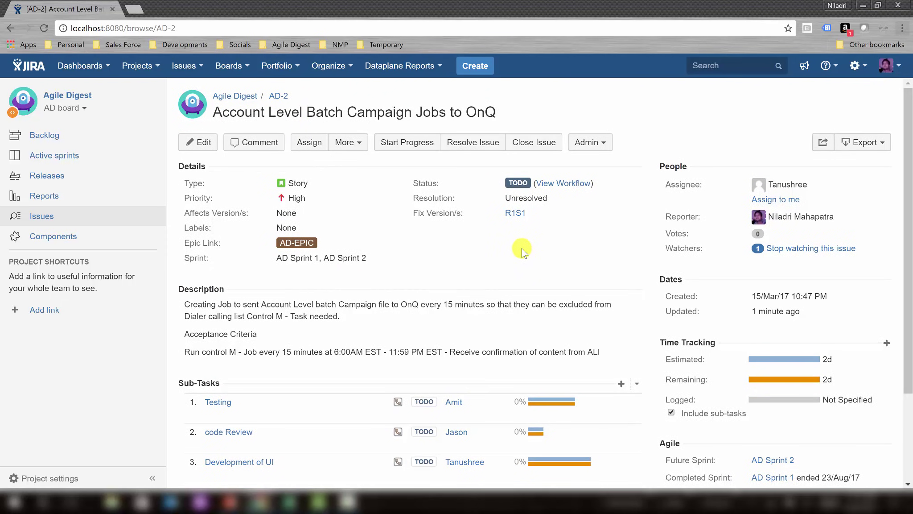
{"action": "scroll", "coordinate": [522, 248], "scroll_direction": "down", "scroll_amount": 1}
{"action": "scroll", "coordinate": [517, 246], "scroll_direction": "up", "scroll_amount": 1}
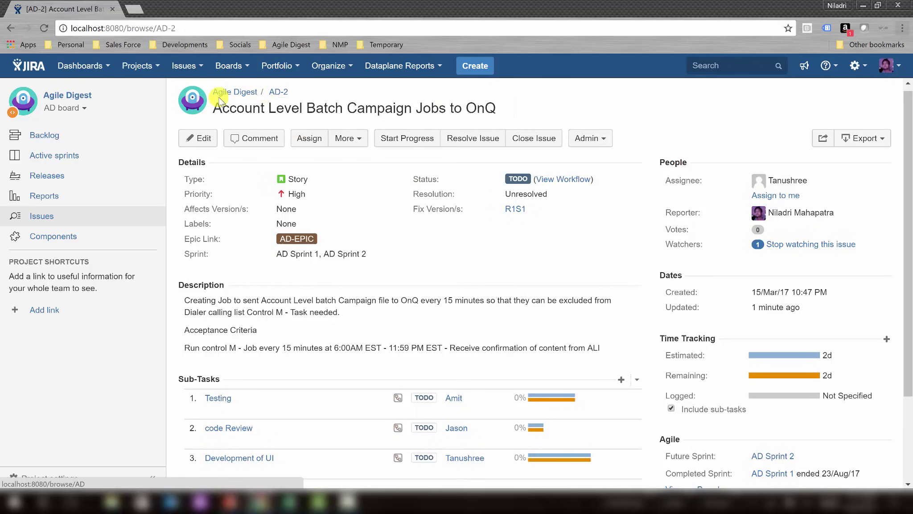
Open AD-2's details from the AD board backlog, then bring up the Excel capacity planner.
{"action": "left_click", "coordinate": [15, 139]}
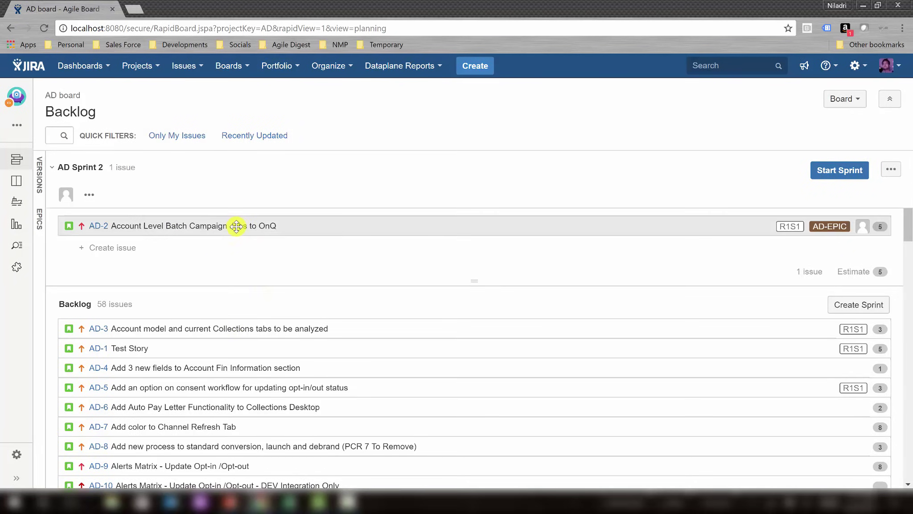
{"action": "left_click", "coordinate": [99, 227]}
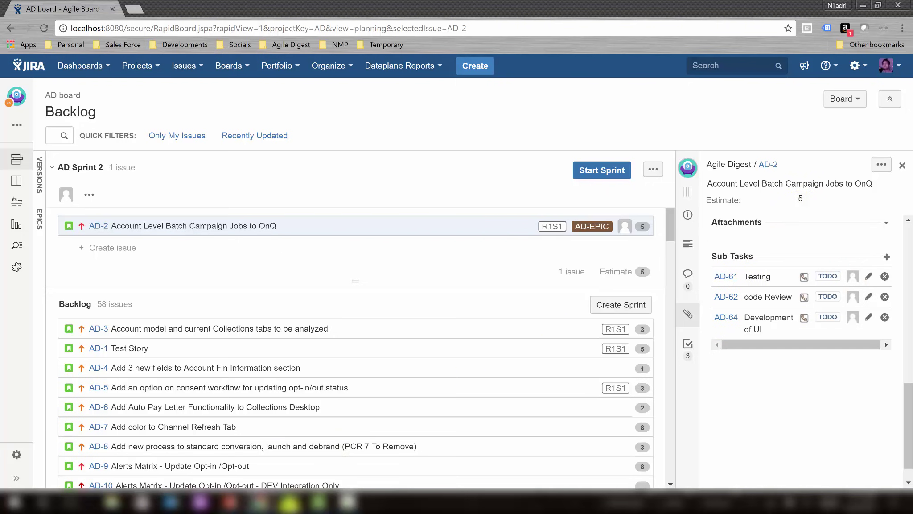
{"action": "left_click", "coordinate": [289, 502]}
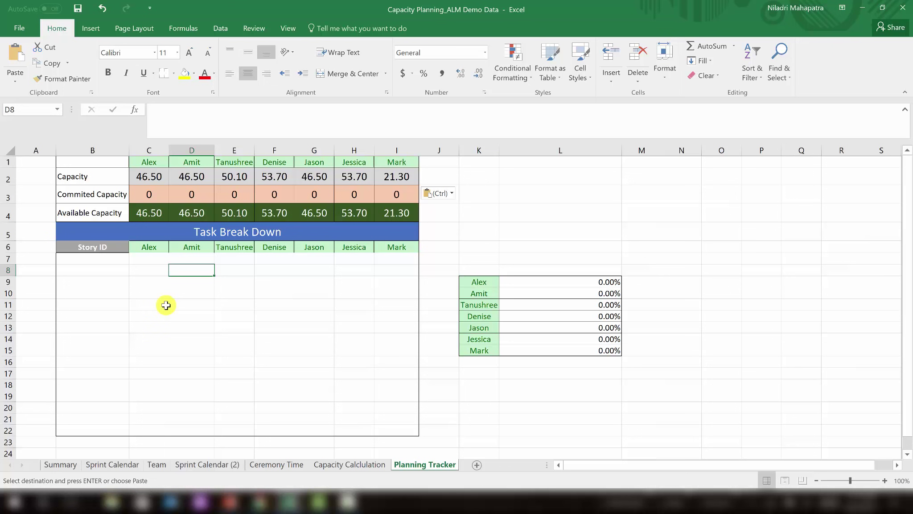
Enter story ID AD-2 in B7 and estimate 5 in A7, checking row 2 capacities.
{"action": "left_click", "coordinate": [147, 259]}
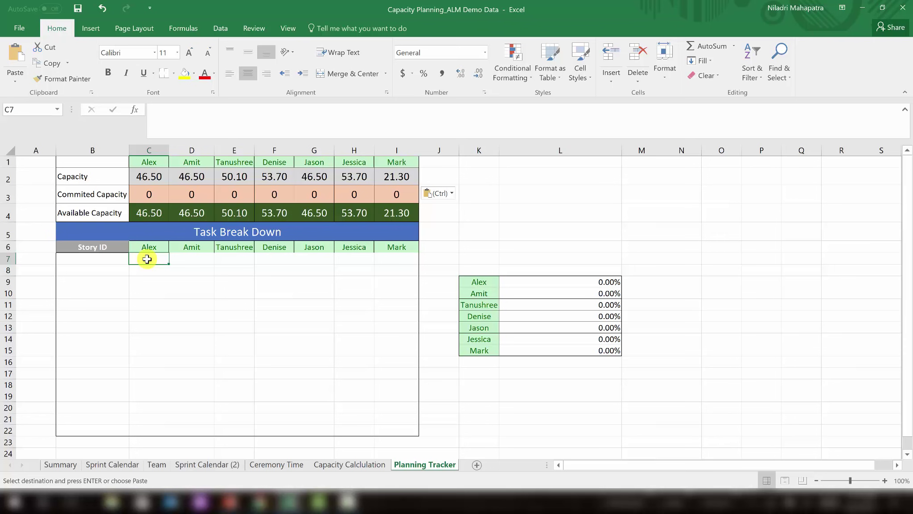
{"action": "left_click", "coordinate": [109, 260]}
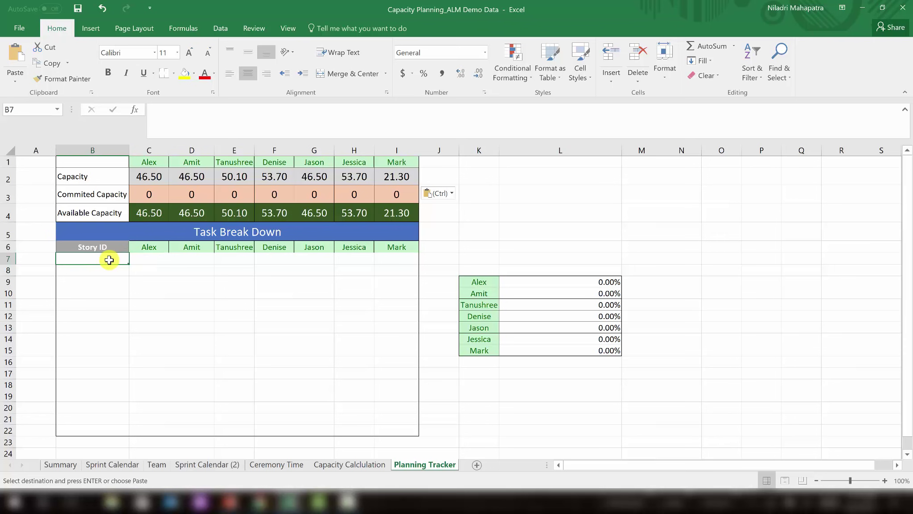
{"action": "type", "text": "AD-2"}
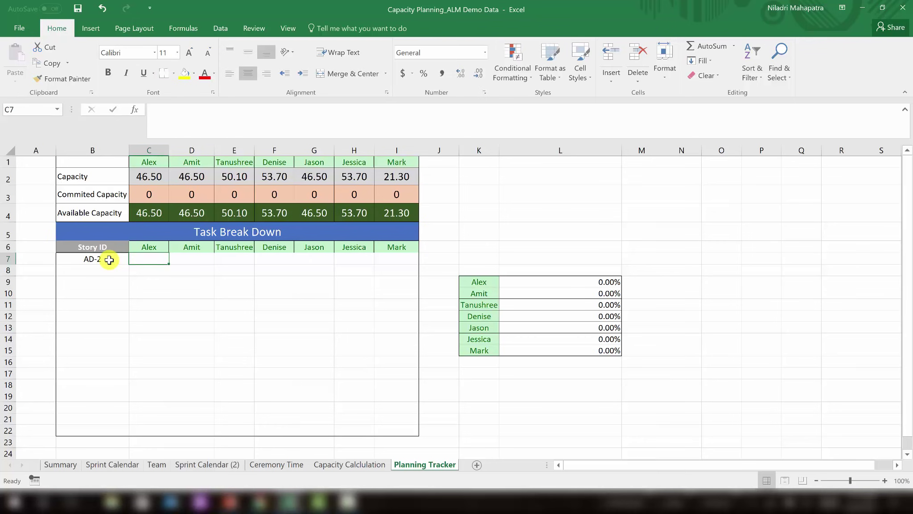
{"action": "key", "text": "Left"}
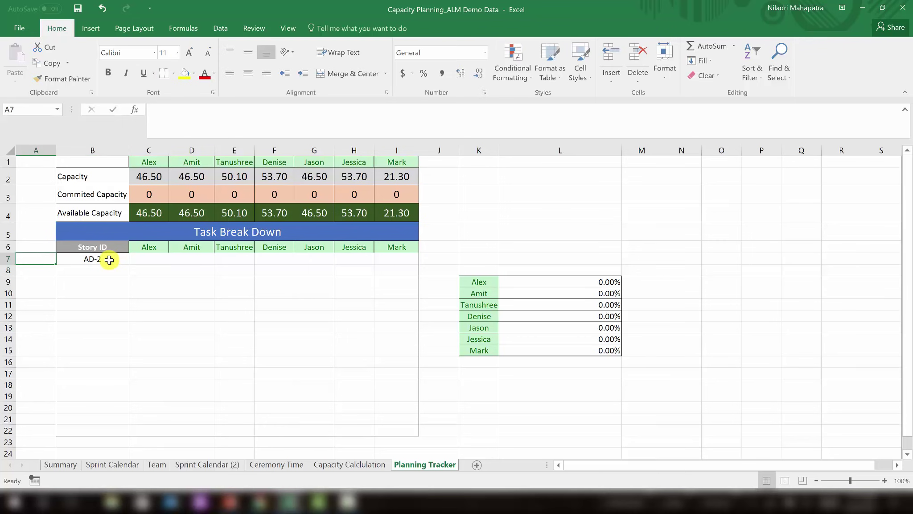
{"action": "key", "text": "alt+Tab"}
{"action": "key", "text": "alt+Tab"}
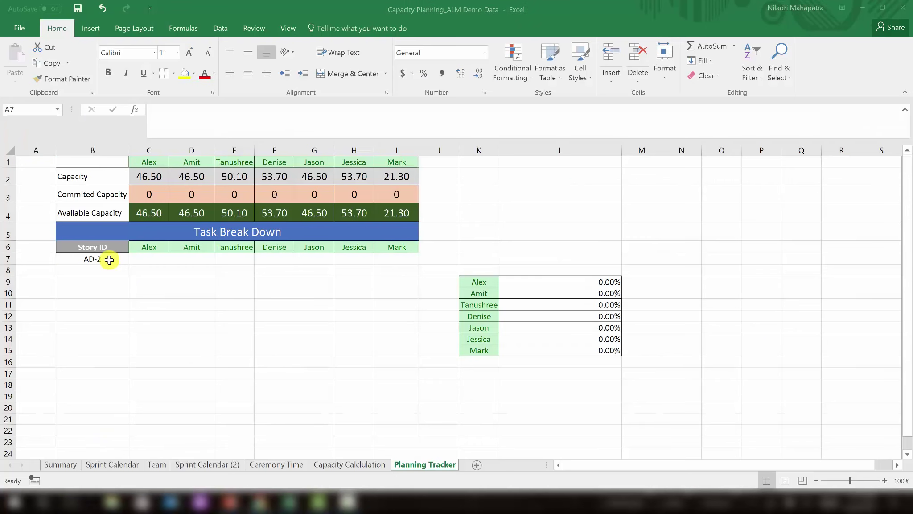
{"action": "type", "text": "5"}
{"action": "key", "text": "Right"}
{"action": "key", "text": "Right"}
{"action": "key", "text": "Right"}
{"action": "key", "text": "Left"}
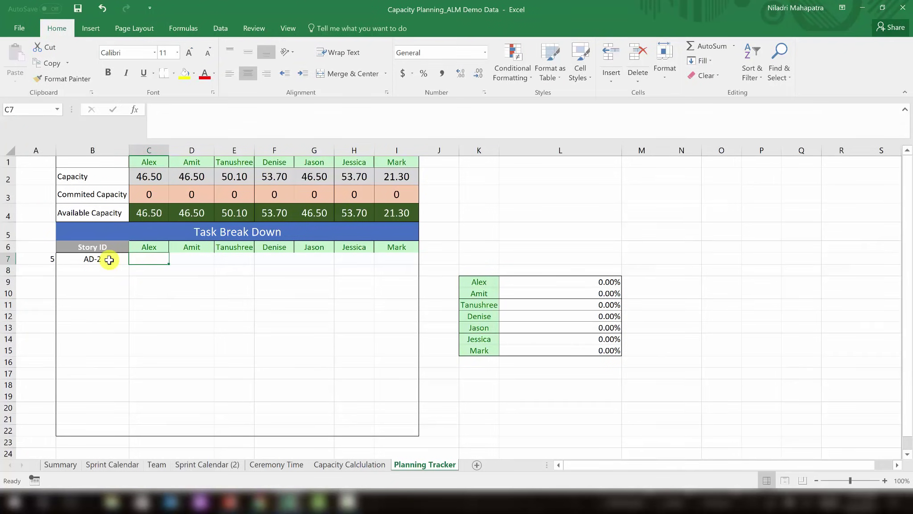
{"action": "left_click_drag", "start_coordinate": [149, 175], "coordinate": [395, 180]}
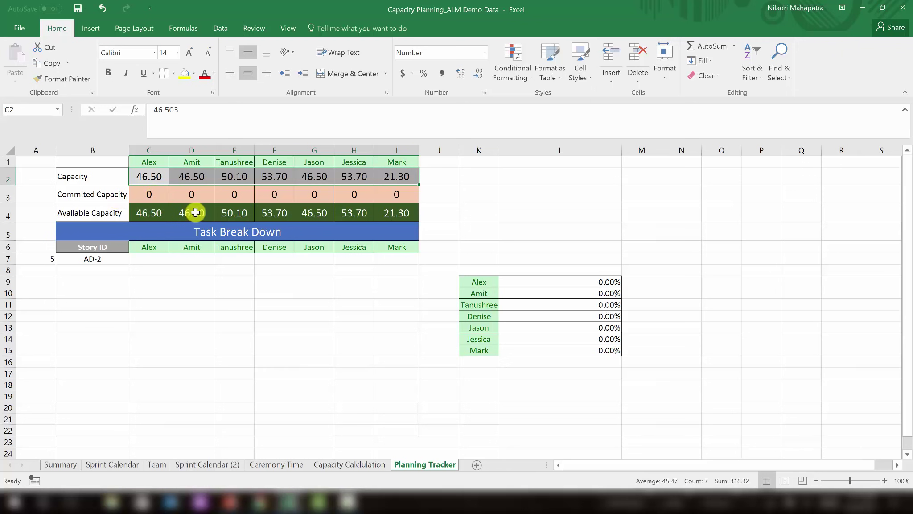
{"action": "left_click", "coordinate": [149, 258]}
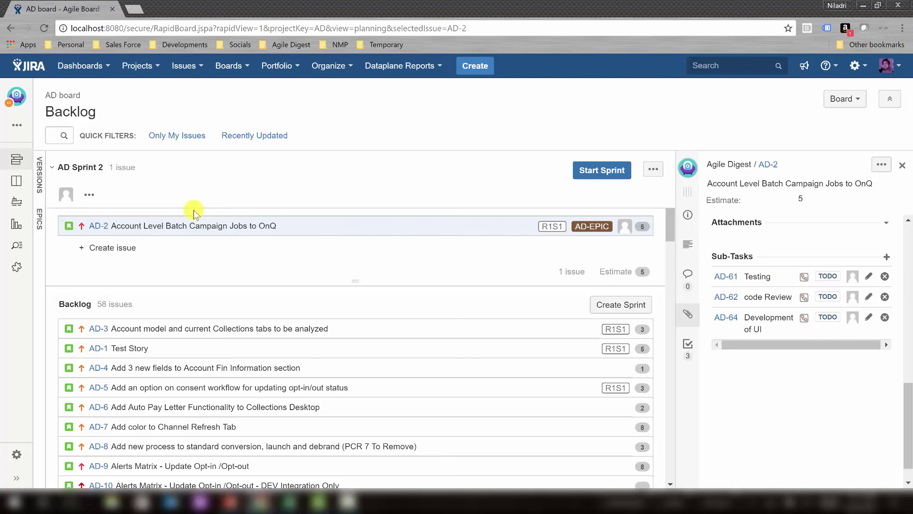
Open AD-2's full issue page and check its sub-task time estimates.
{"action": "left_click", "coordinate": [97, 227]}
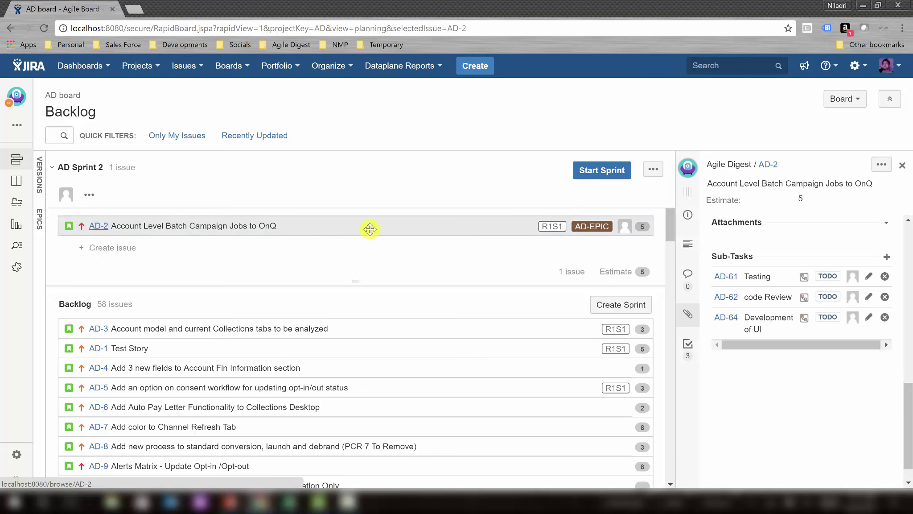
{"action": "left_click", "coordinate": [769, 165]}
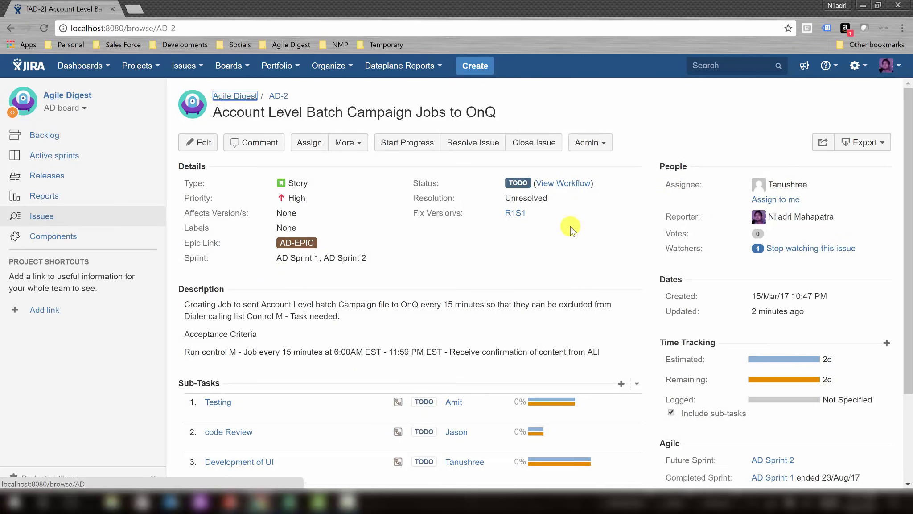
{"action": "scroll", "coordinate": [570, 226], "scroll_direction": "down", "scroll_amount": 2}
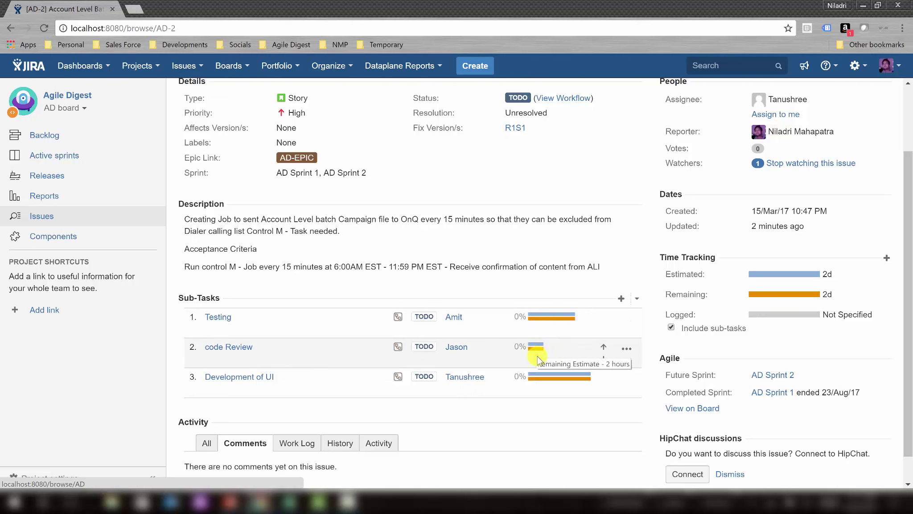
{"action": "mouse_move", "coordinate": [542, 374]}
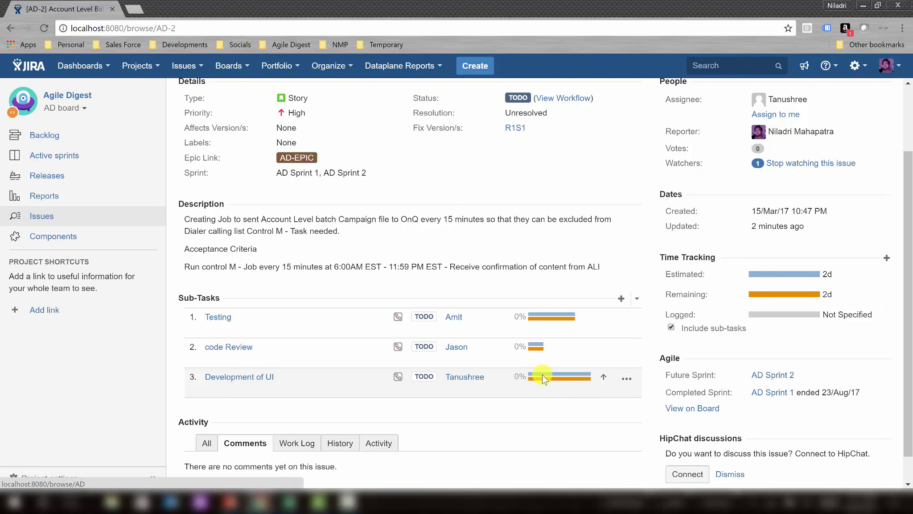
In the Excel planner, log 8 hours in E7 for the UI developer and 2 in G7 for the reviewer.
{"action": "key", "text": "alt+Tab"}
{"action": "key", "text": "Right"}
{"action": "key", "text": "Right"}
{"action": "type", "text": "8"}
{"action": "key", "text": "Left"}
{"action": "key", "text": "Right"}
{"action": "key", "text": "Right"}
{"action": "key", "text": "Right"}
{"action": "key", "text": "alt+Tab"}
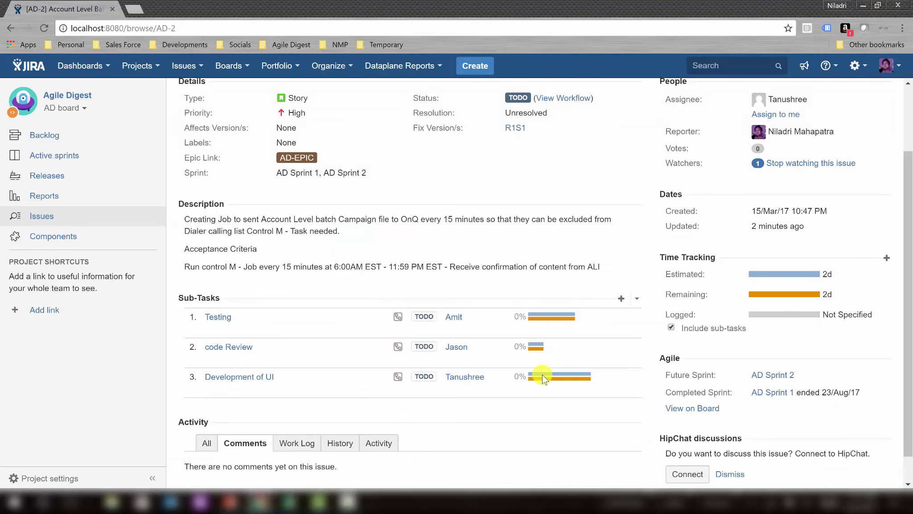
{"action": "key", "text": "alt+Tab"}
{"action": "key", "text": "Left"}
{"action": "key", "text": "Left"}
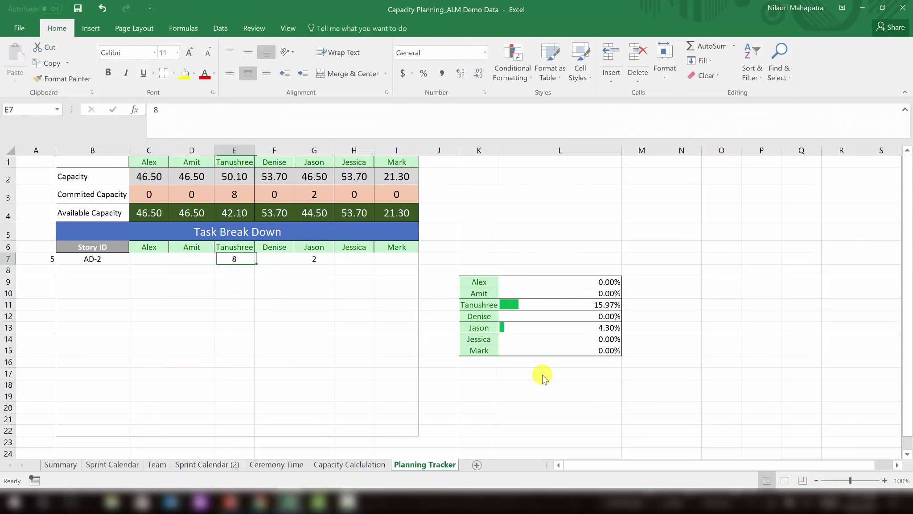
Enter 6 tester hours for AD-2 in D7 and review the hours along row 7.
{"action": "key", "text": "Left"}
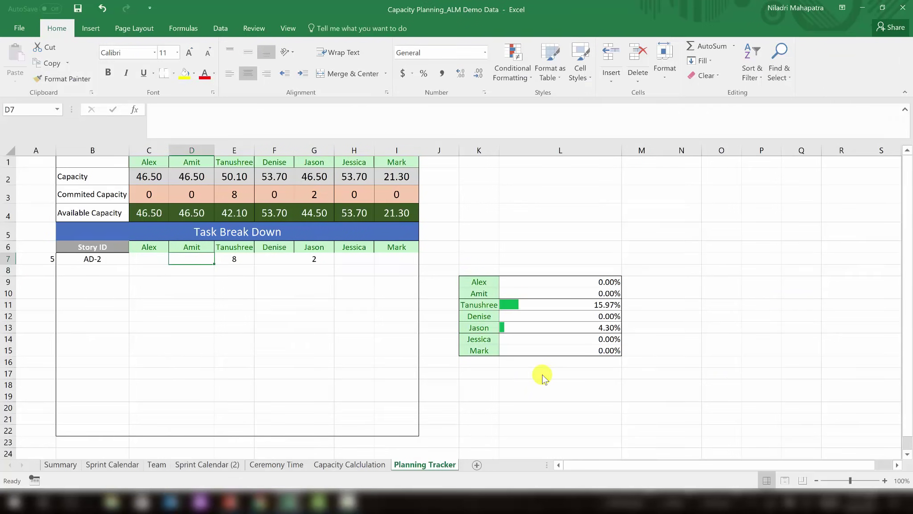
{"action": "type", "text": "6"}
{"action": "key", "text": "Return"}
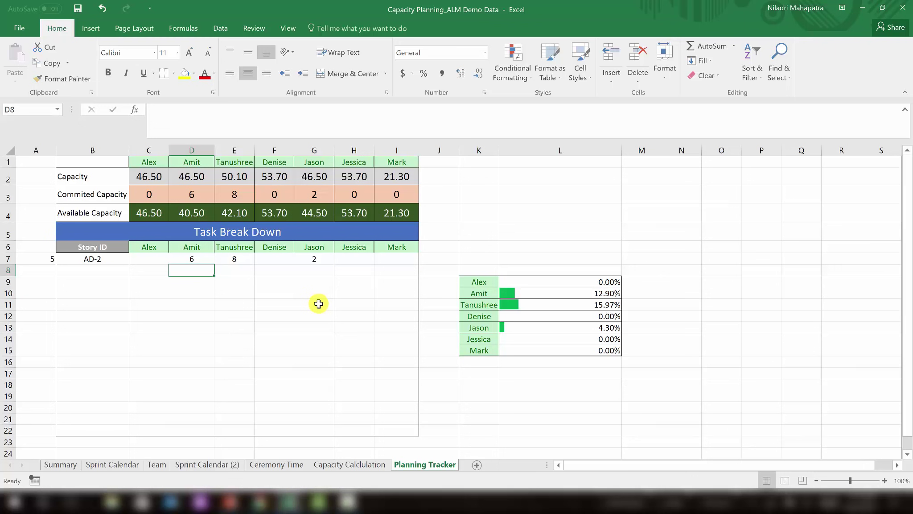
{"action": "key", "text": "Up"}
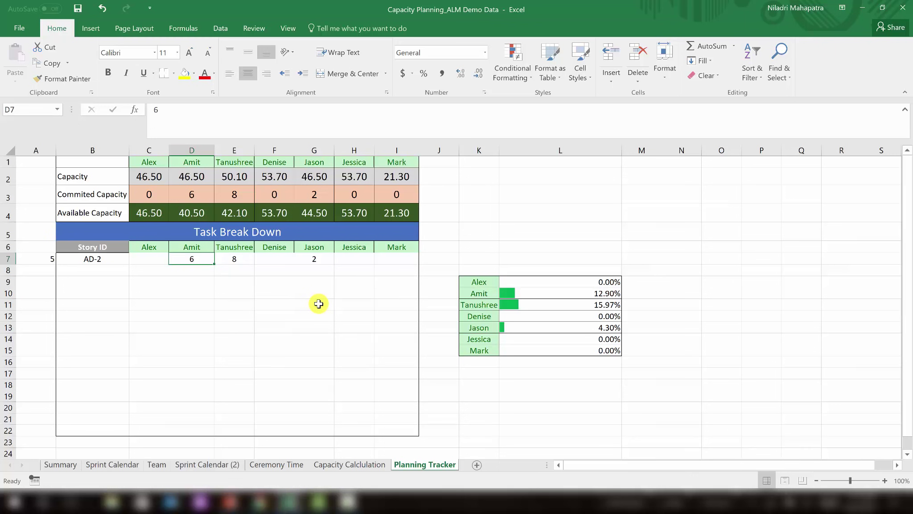
{"action": "key", "text": "Right"}
{"action": "key", "text": "Right"}
{"action": "key", "text": "Right"}
{"action": "key", "text": "Right"}
{"action": "key", "text": "Left"}
{"action": "key", "text": "Left"}
{"action": "key", "text": "Left"}
{"action": "key", "text": "Left"}
{"action": "key", "text": "Left"}
{"action": "key", "text": "Left"}
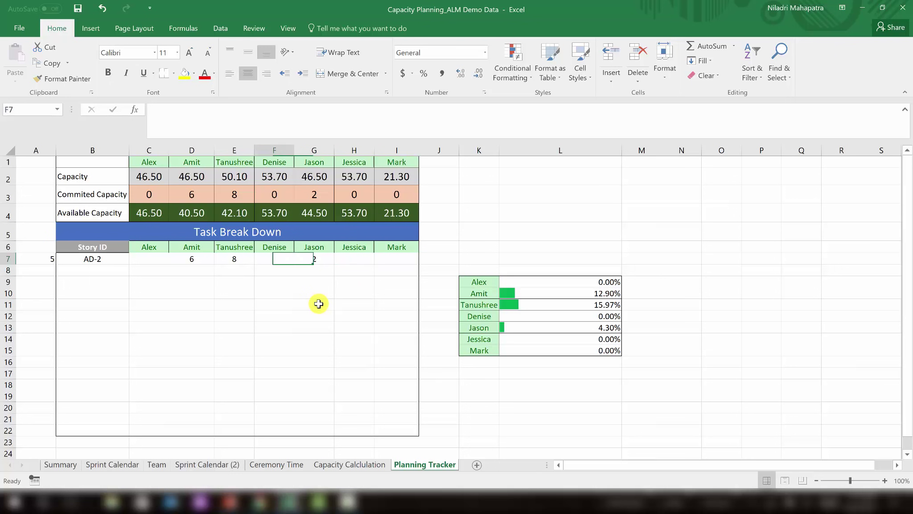
{"action": "key", "text": "Down"}
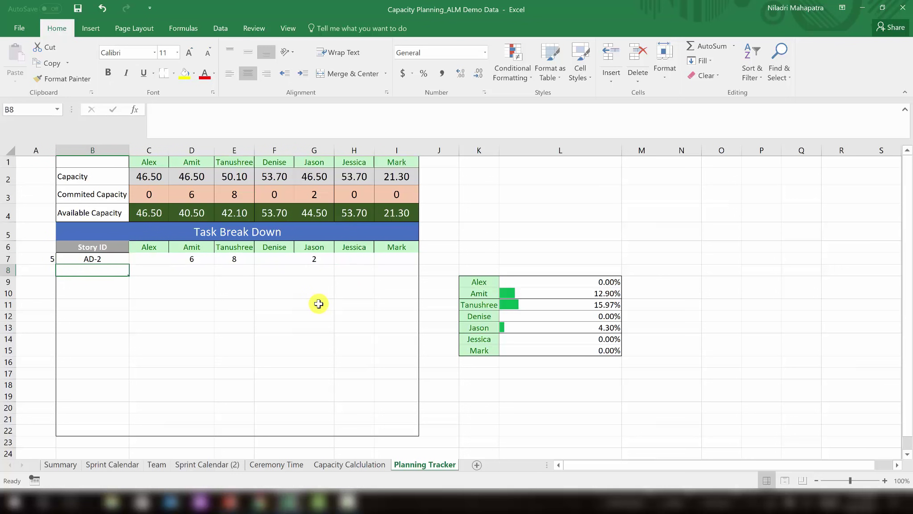
{"action": "key", "text": "alt"}
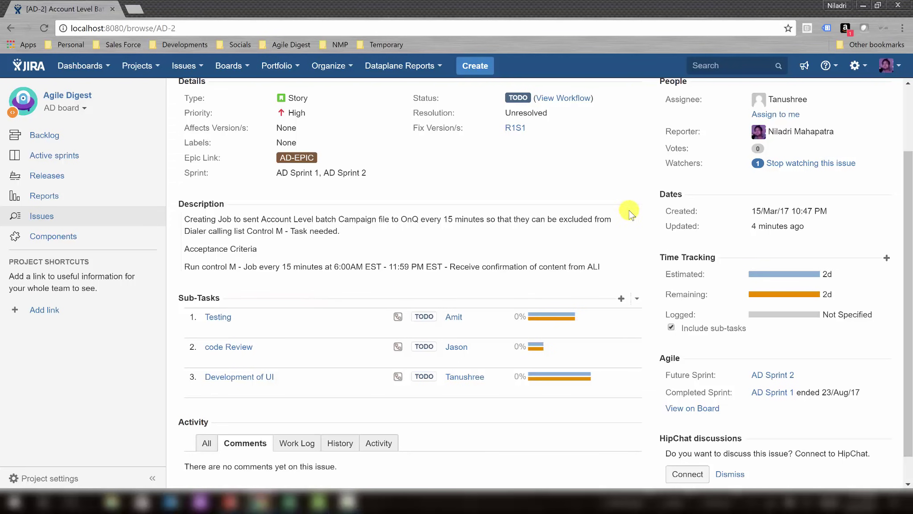
Go to the AD board backlog, glance at Active sprints, and return to Backlog.
{"action": "scroll", "coordinate": [616, 230], "scroll_direction": "up", "scroll_amount": 3}
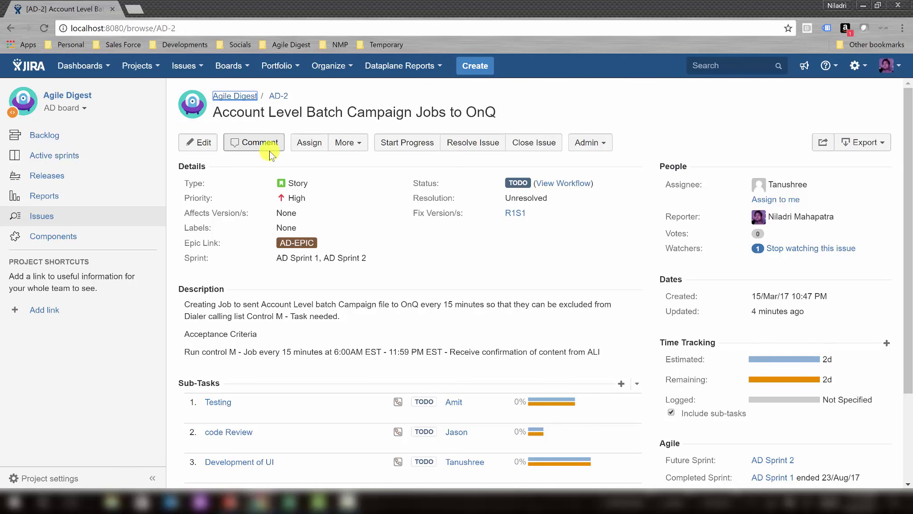
{"action": "left_click", "coordinate": [79, 136]}
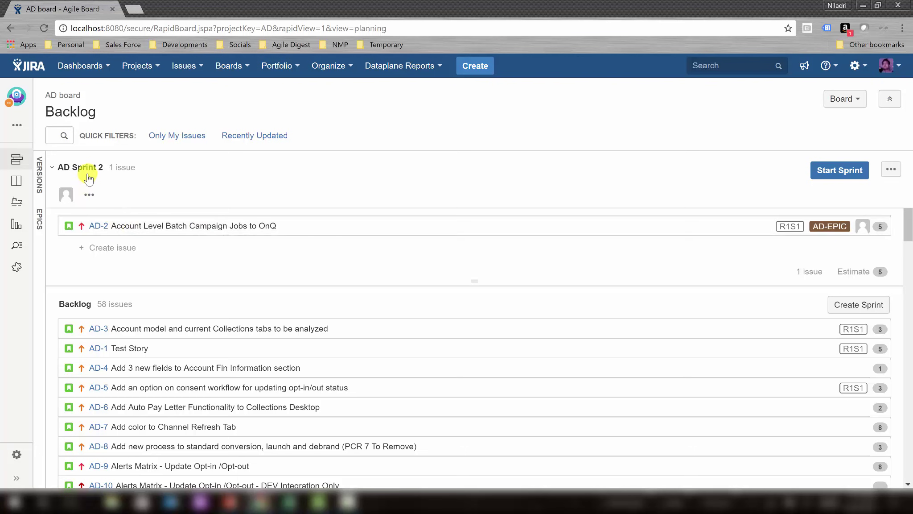
{"action": "left_click", "coordinate": [17, 180]}
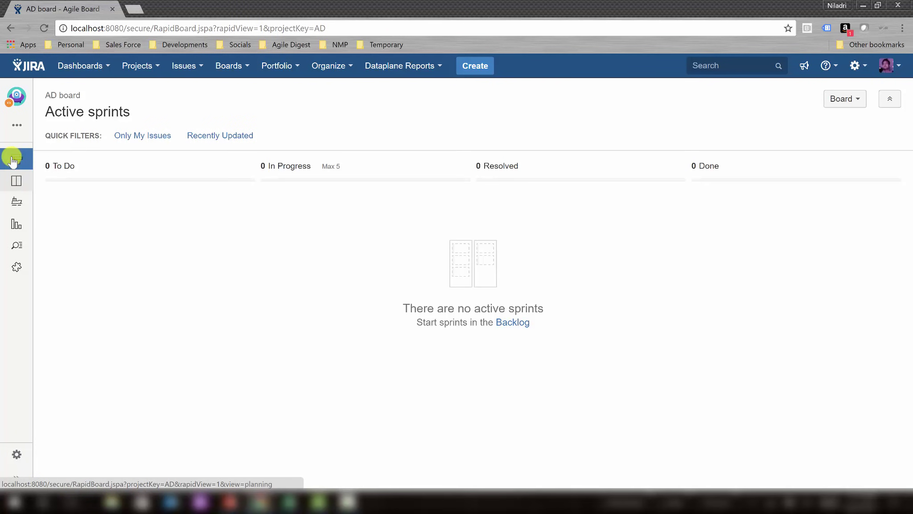
{"action": "left_click", "coordinate": [16, 159]}
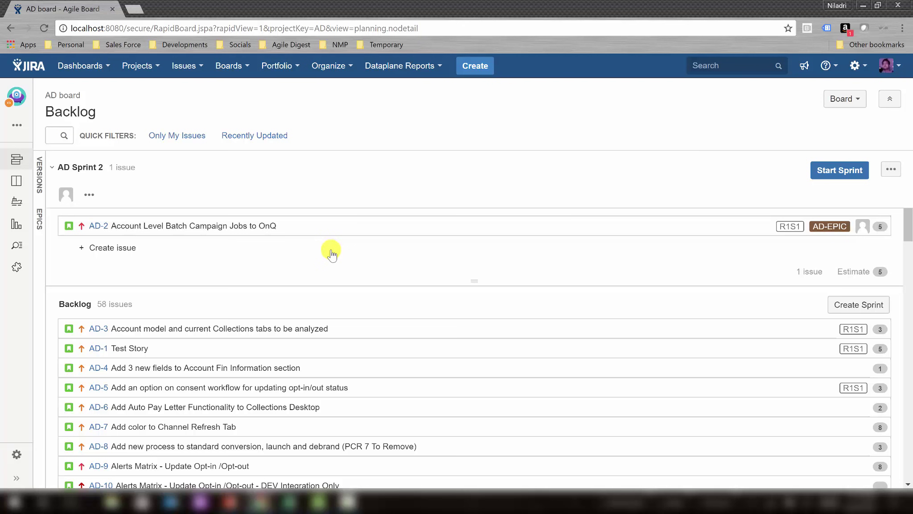
Select story AD-6 in the backlog and open its full issue page.
{"action": "left_click", "coordinate": [101, 408]}
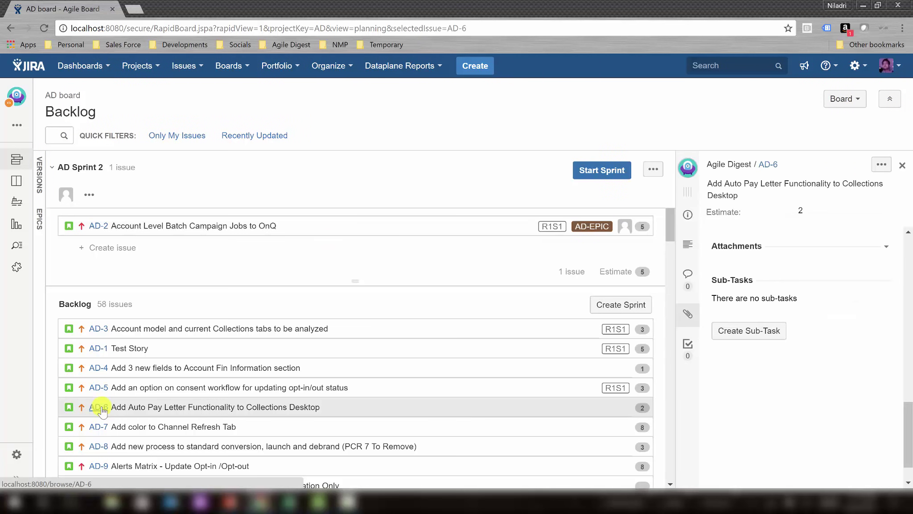
{"action": "left_click", "coordinate": [102, 408]}
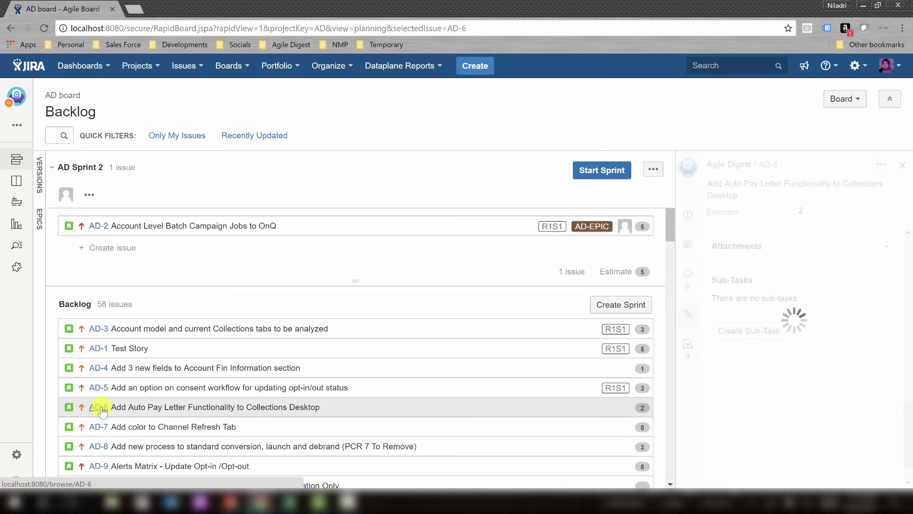
{"action": "left_click", "coordinate": [769, 165]}
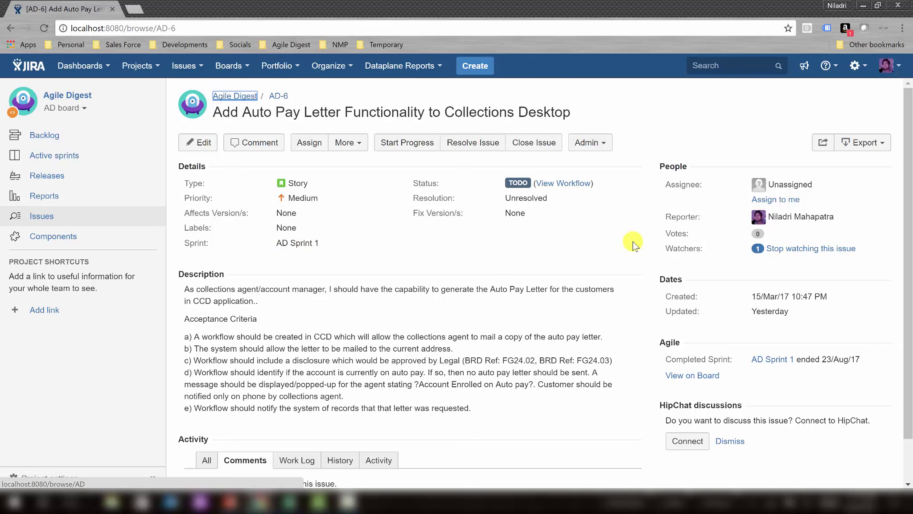
{"action": "scroll", "coordinate": [633, 242], "scroll_direction": "down", "scroll_amount": 1}
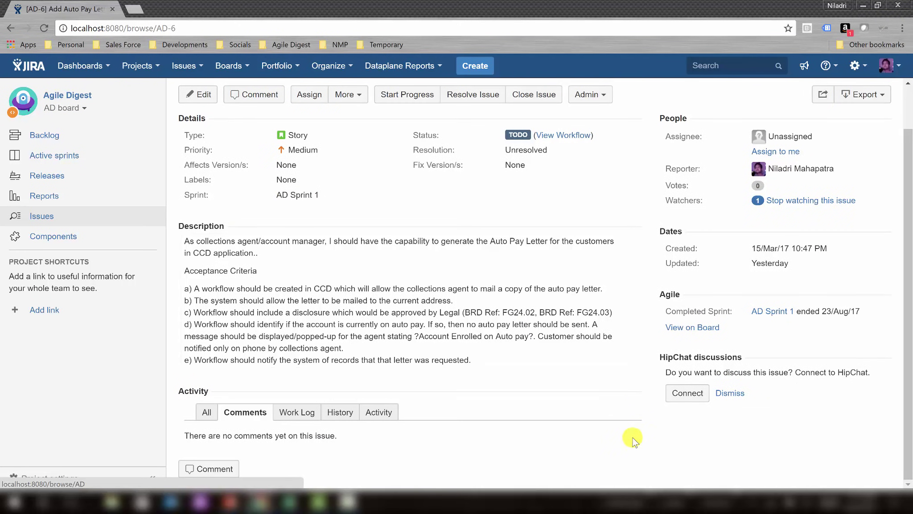
{"action": "scroll", "coordinate": [633, 437], "scroll_direction": "up", "scroll_amount": 1}
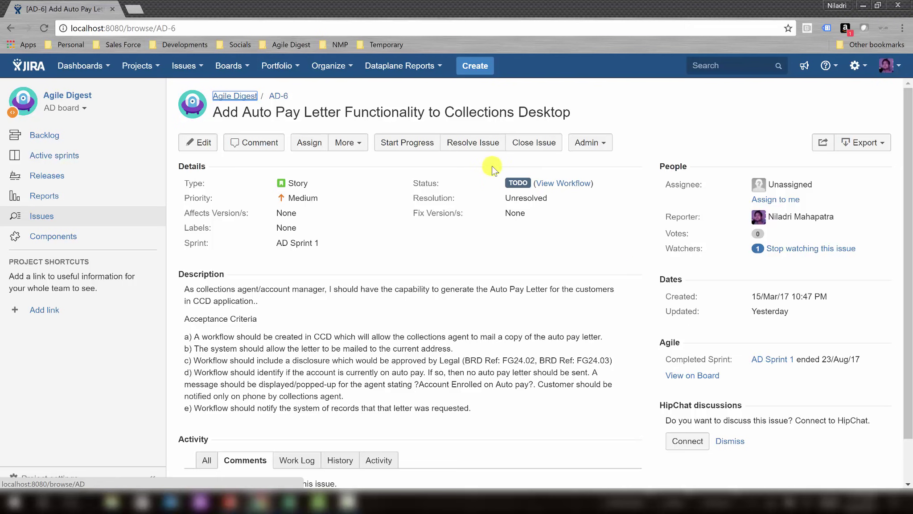
Via Admin > Add field, confirm the admin password, add Story Points to AD-6, and save 2.
{"action": "left_click", "coordinate": [588, 142]}
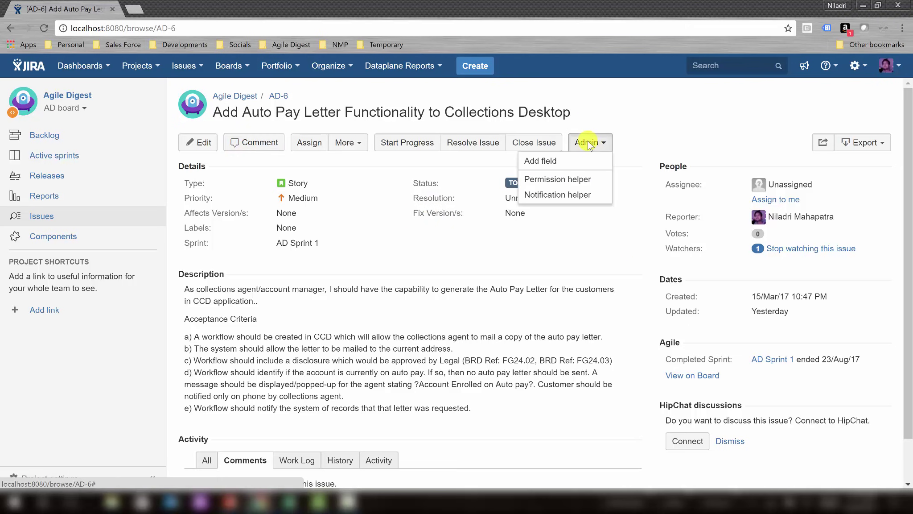
{"action": "left_click", "coordinate": [574, 164]}
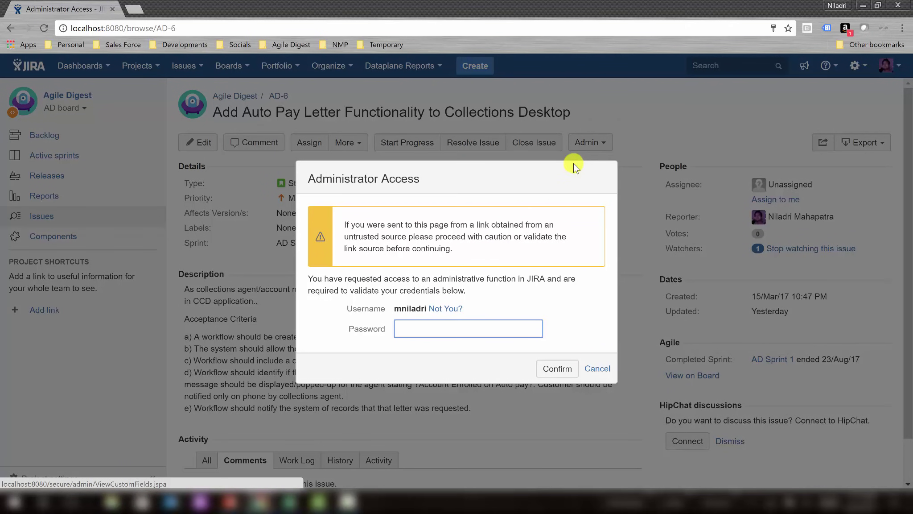
{"action": "type", "text": "********"}
{"action": "key", "text": "Return"}
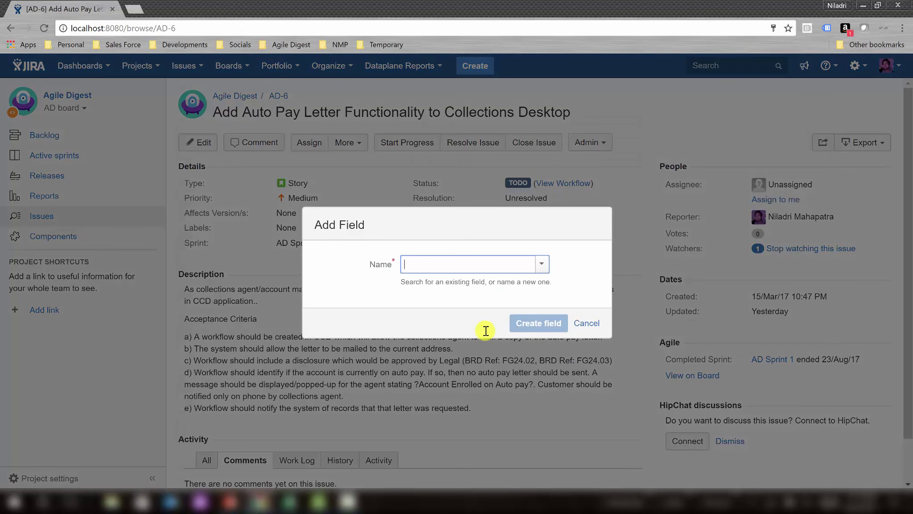
{"action": "type", "text": "Est"}
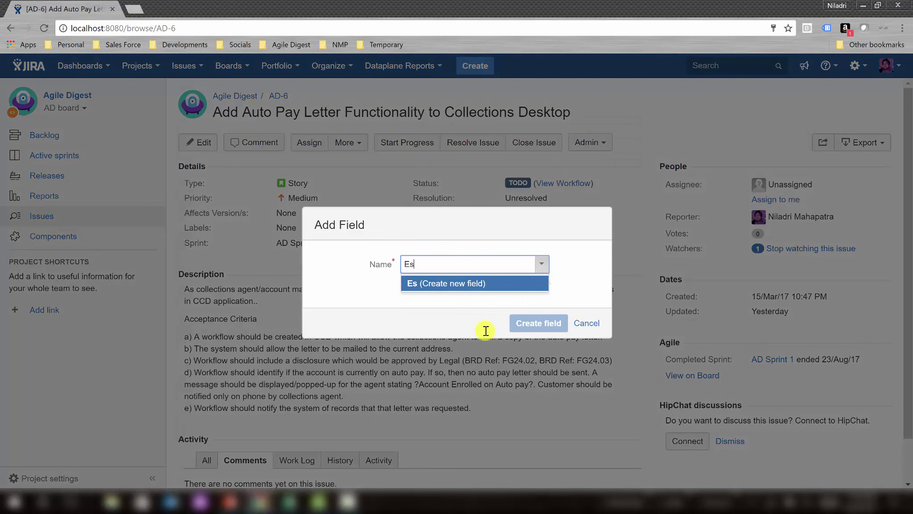
{"action": "key", "text": "BackSpace"}
{"action": "key", "text": "BackSpace"}
{"action": "key", "text": "BackSpace"}
{"action": "type", "text": "St"}
{"action": "left_click", "coordinate": [475, 283]}
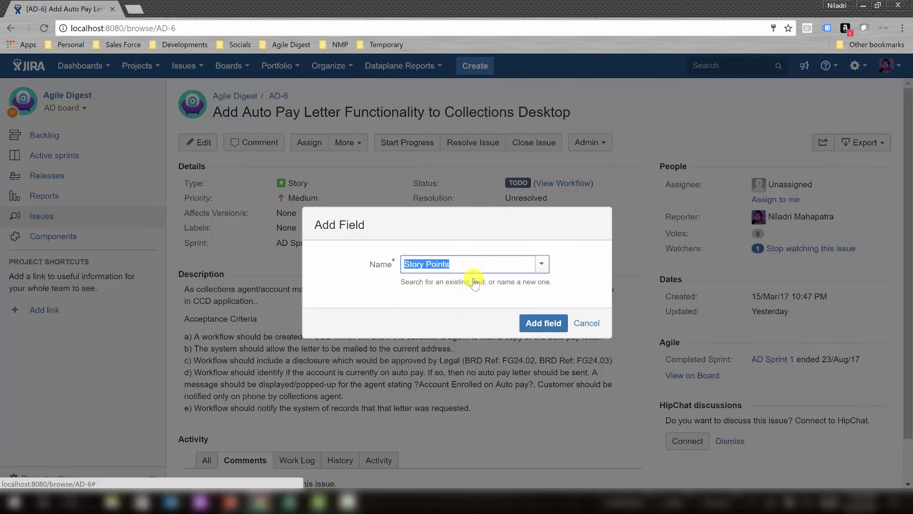
{"action": "left_click", "coordinate": [537, 322]}
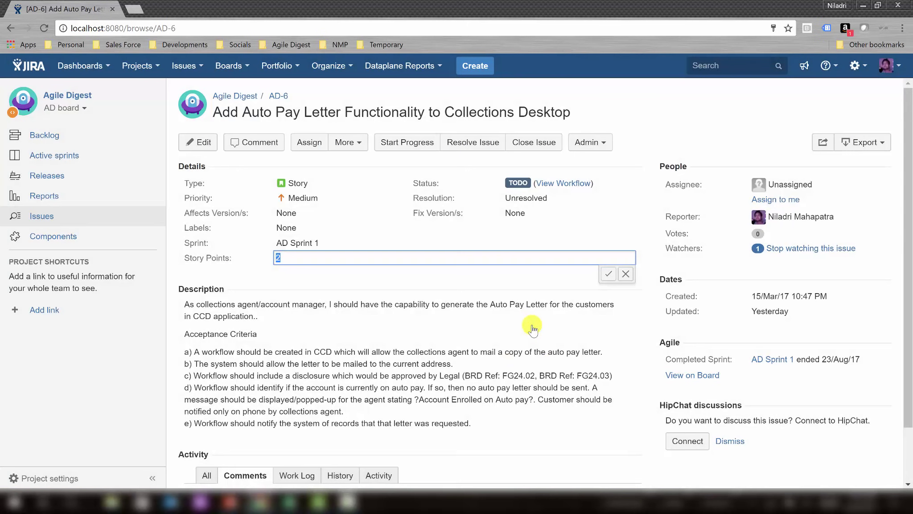
{"action": "left_click", "coordinate": [370, 278]}
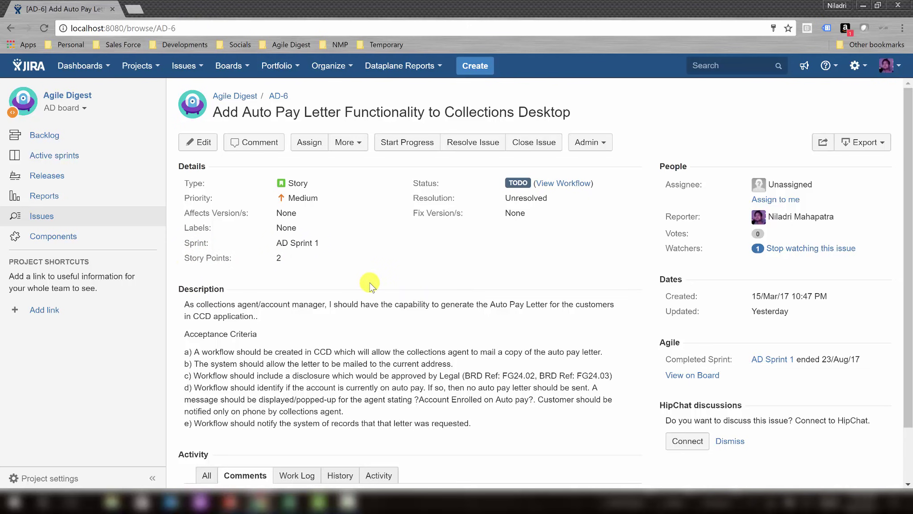
{"action": "scroll", "coordinate": [370, 285], "scroll_direction": "down", "scroll_amount": 1}
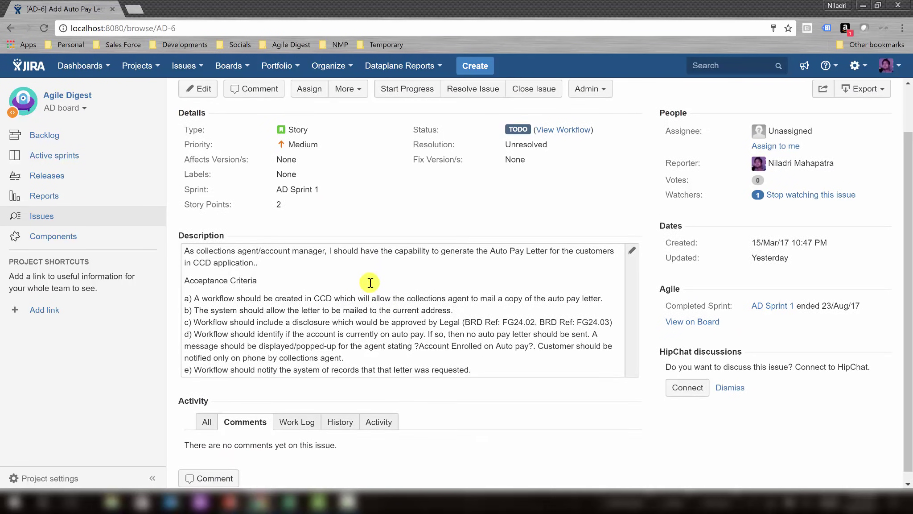
{"action": "scroll", "coordinate": [370, 283], "scroll_direction": "up", "scroll_amount": 1}
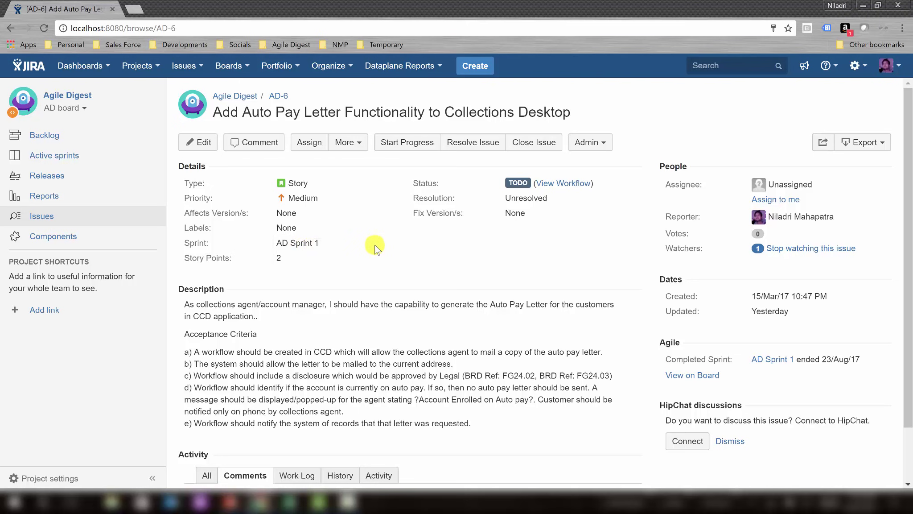
{"action": "left_click", "coordinate": [322, 244]}
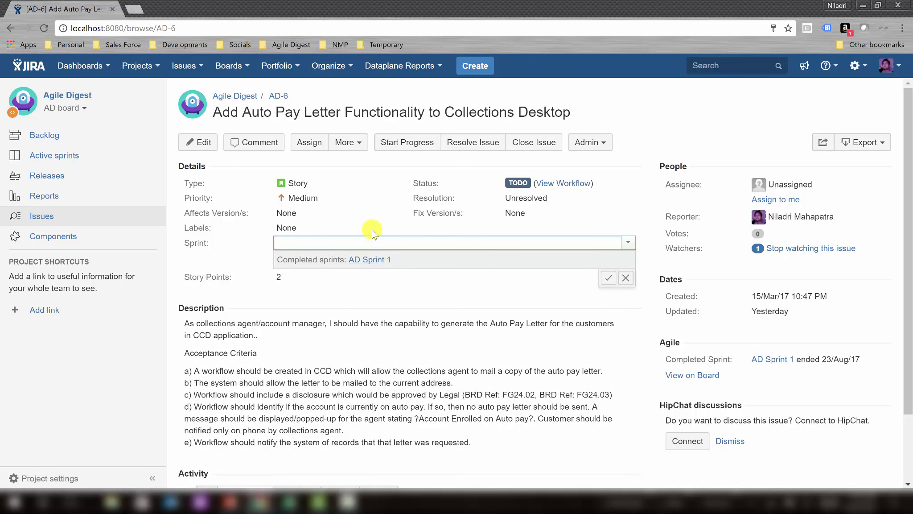
{"action": "left_click", "coordinate": [220, 256]}
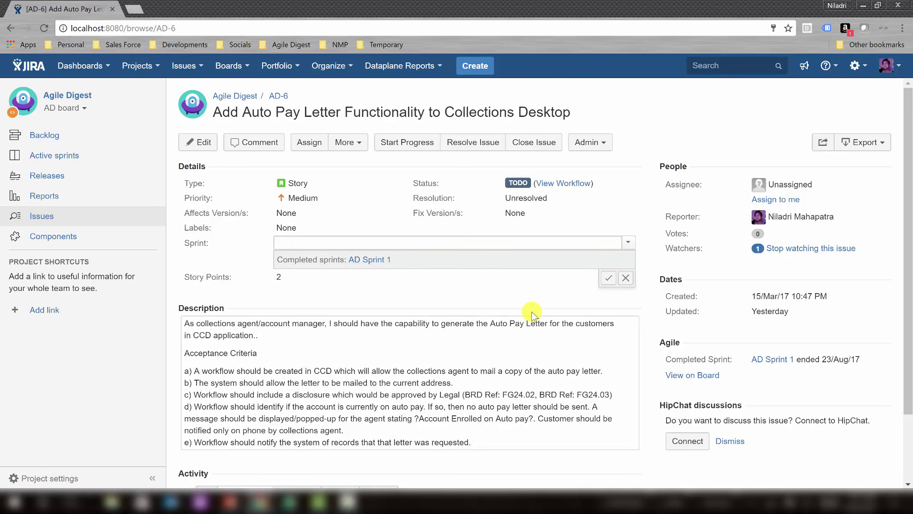
{"action": "left_click", "coordinate": [439, 348]}
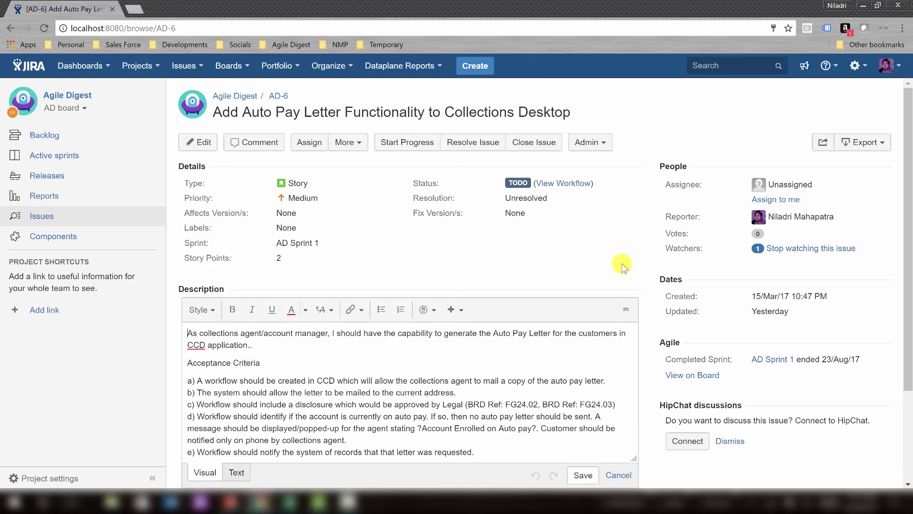
{"action": "left_click", "coordinate": [622, 266]}
{"action": "scroll", "coordinate": [625, 264], "scroll_direction": "down", "scroll_amount": 2}
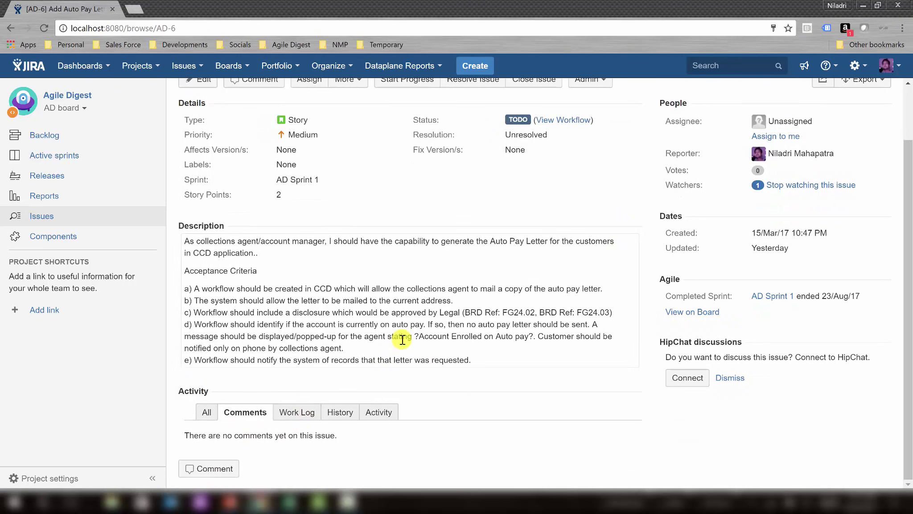
{"action": "scroll", "coordinate": [489, 424], "scroll_direction": "up", "scroll_amount": 2}
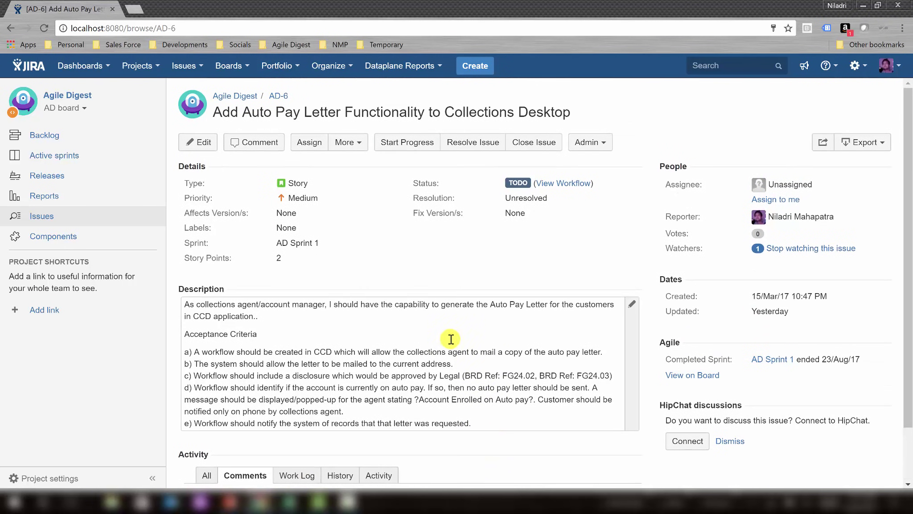
Start an AD-6 sub-task named 'Analysis' with the matching team member as reporter.
{"action": "left_click", "coordinate": [351, 142]}
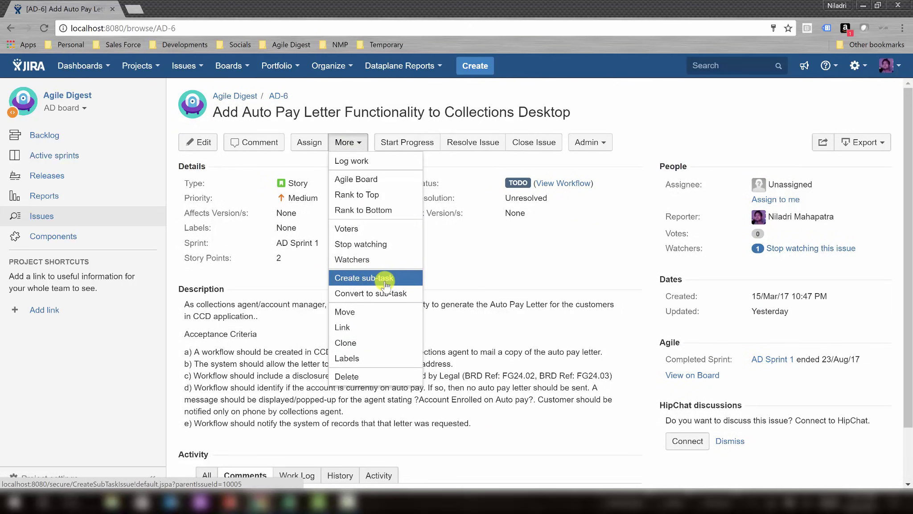
{"action": "left_click", "coordinate": [386, 279]}
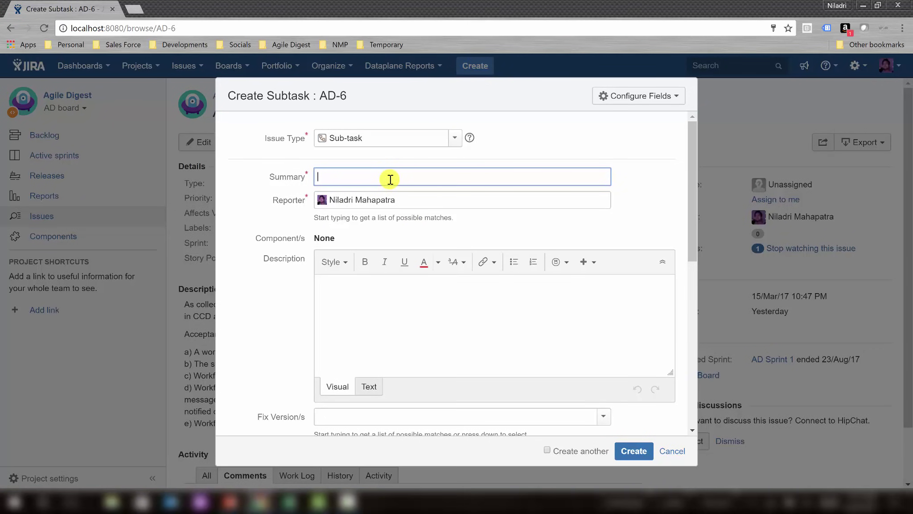
{"action": "type", "text": "Analysis"}
{"action": "left_click", "coordinate": [402, 203]}
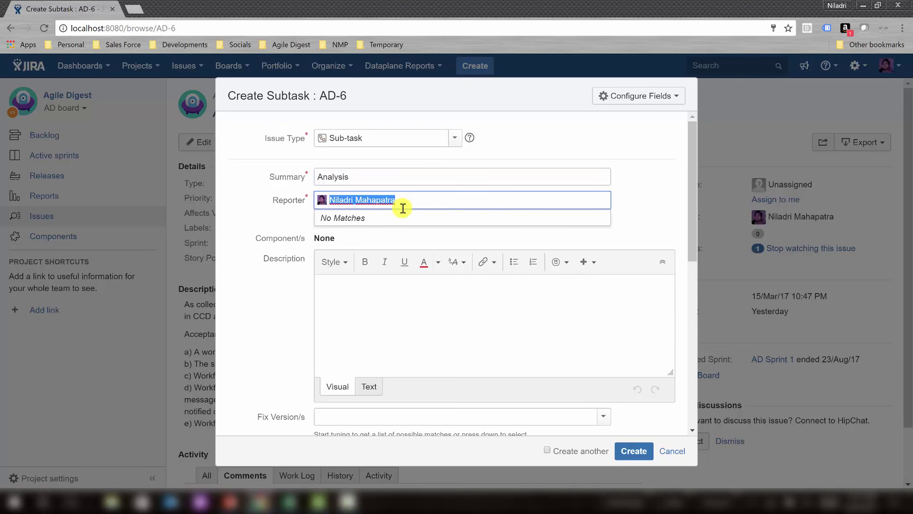
{"action": "type", "text": "Tanush"}
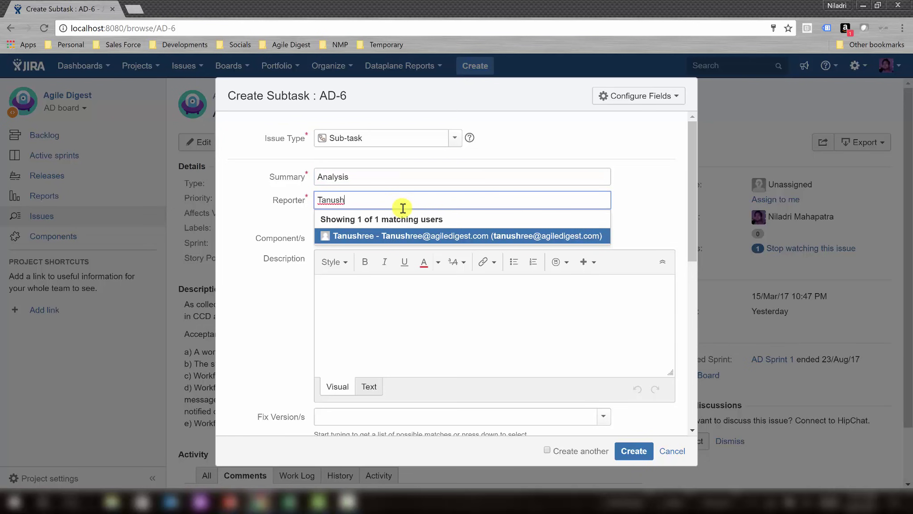
{"action": "left_click", "coordinate": [393, 236]}
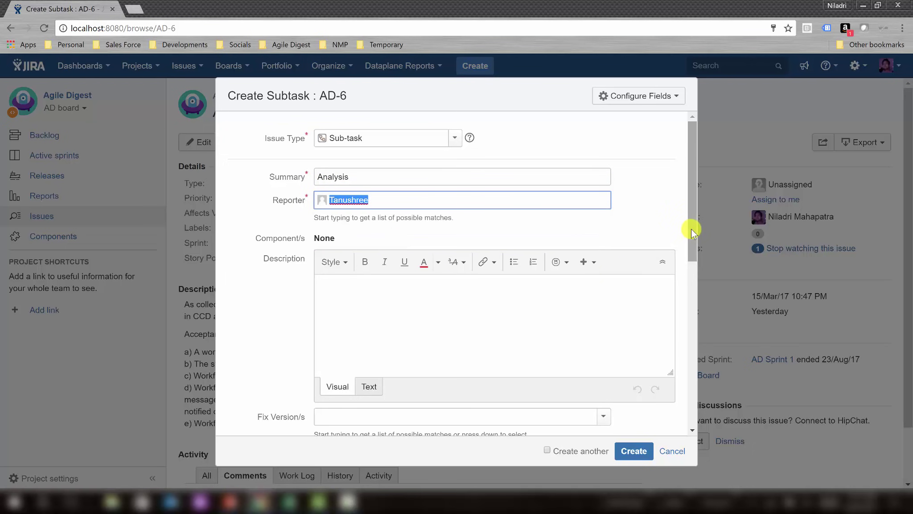
Set 4h original and remaining estimates and create the Analysis sub-task.
{"action": "scroll", "coordinate": [690, 229], "scroll_direction": "down", "scroll_amount": 6}
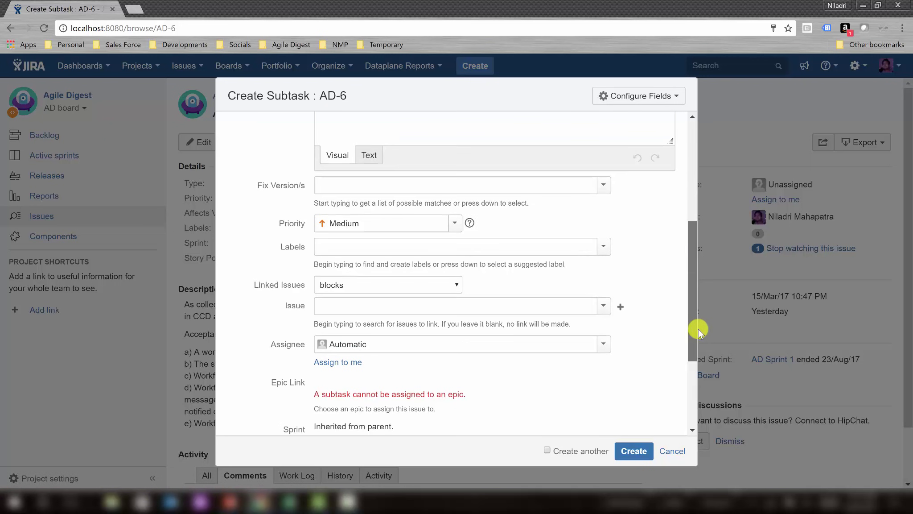
{"action": "left_click_drag", "start_coordinate": [702, 376], "coordinate": [701, 409]}
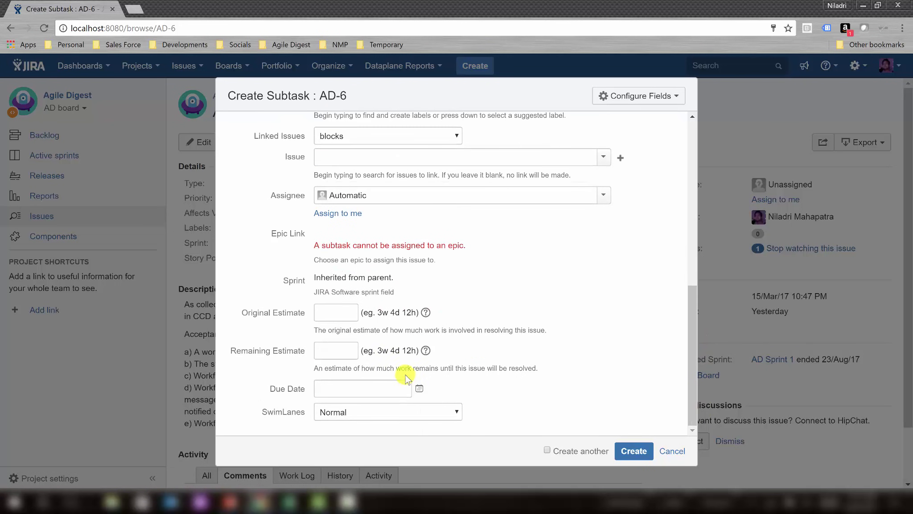
{"action": "left_click", "coordinate": [338, 314]}
{"action": "type", "text": "12"}
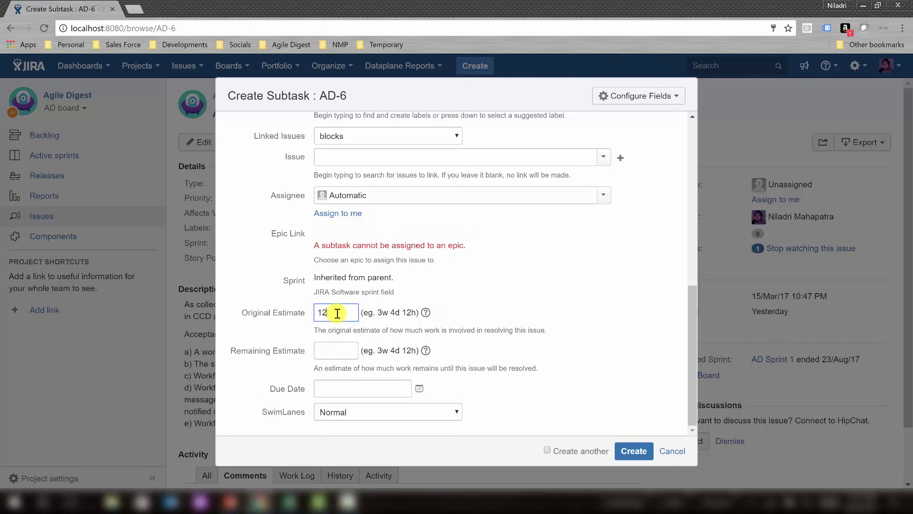
{"action": "type", "text": "h"}
{"action": "key", "text": "Tab"}
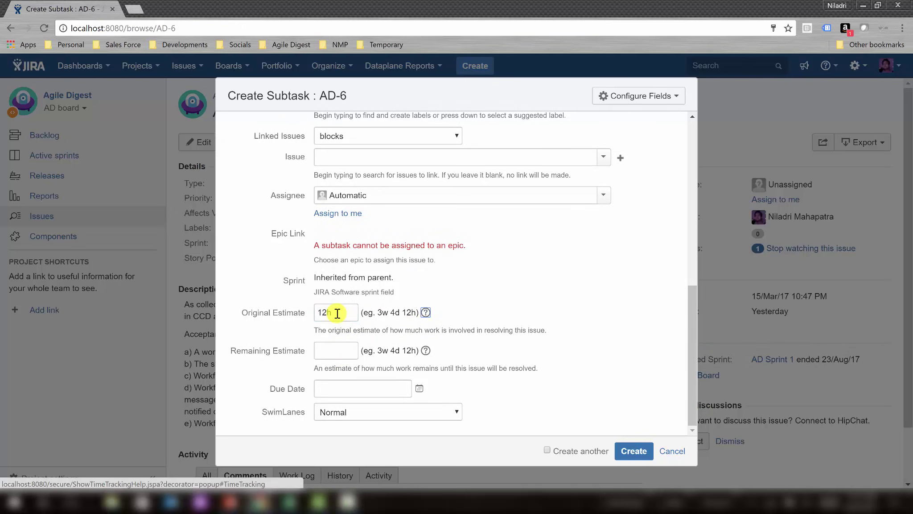
{"action": "left_click", "coordinate": [307, 313]}
{"action": "type", "text": "4h"}
{"action": "left_click", "coordinate": [330, 350]}
{"action": "type", "text": "4h"}
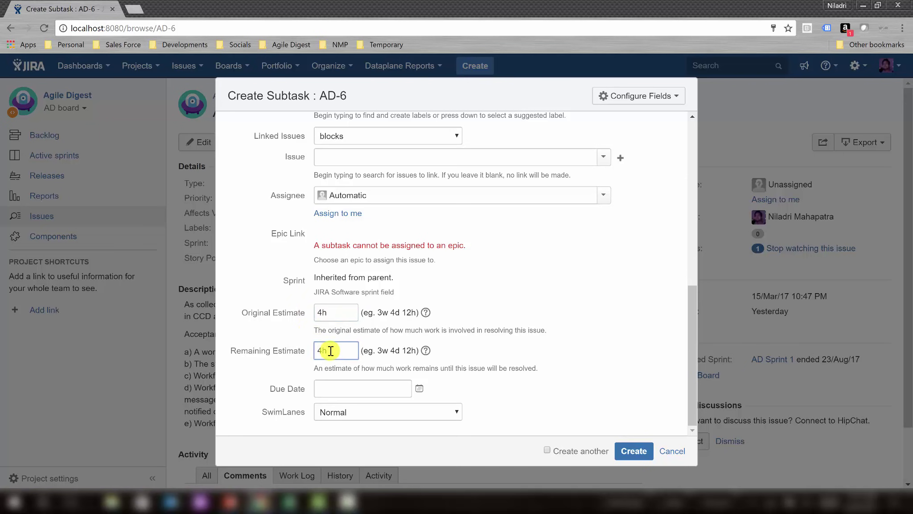
{"action": "left_click", "coordinate": [638, 452]}
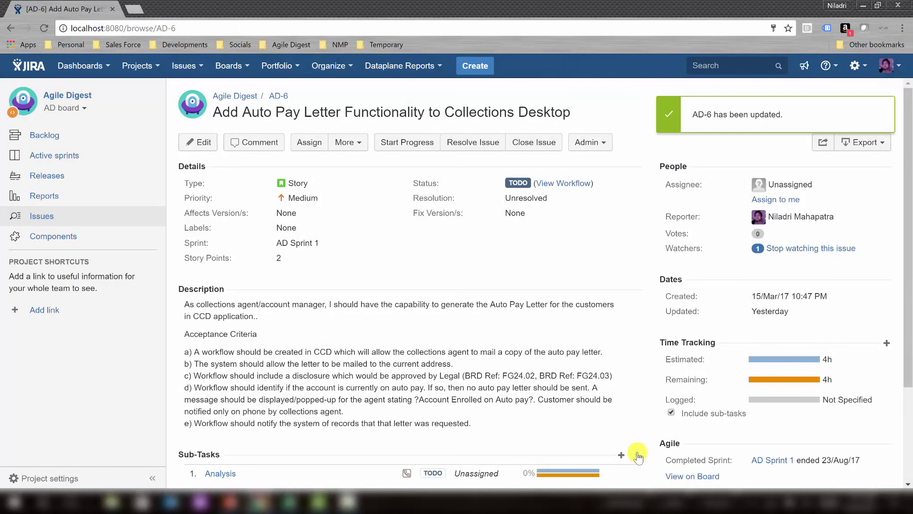
Start an AD-6 sub-task named 'Development' with the matching team member as reporter.
{"action": "scroll", "coordinate": [585, 373], "scroll_direction": "down", "scroll_amount": 3}
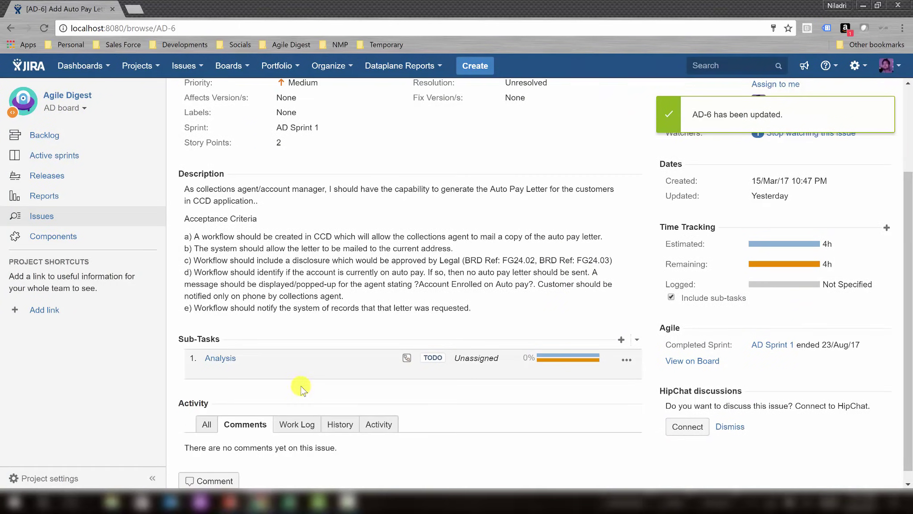
{"action": "left_click", "coordinate": [622, 341]}
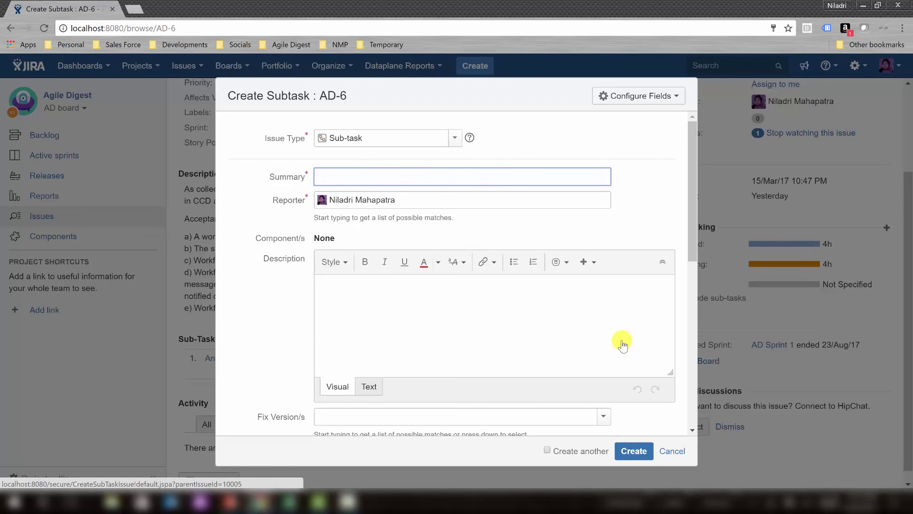
{"action": "type", "text": "Development"}
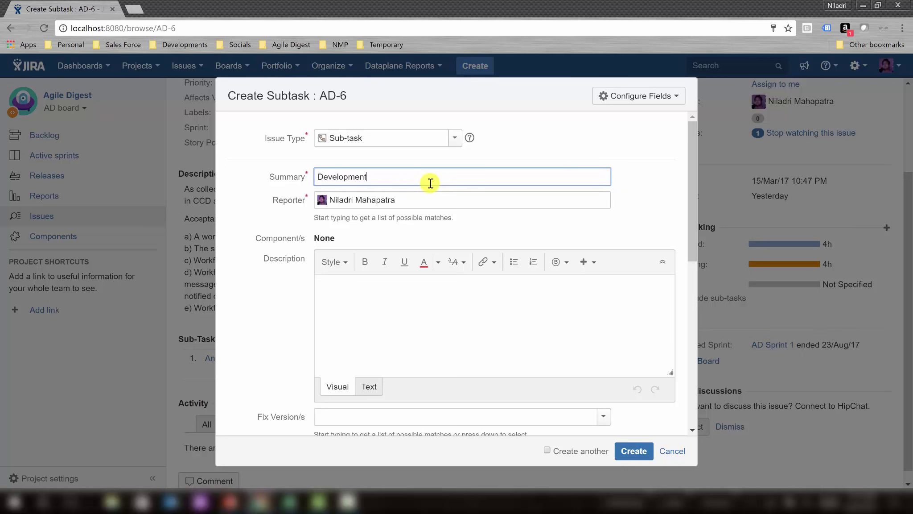
{"action": "left_click", "coordinate": [439, 205]}
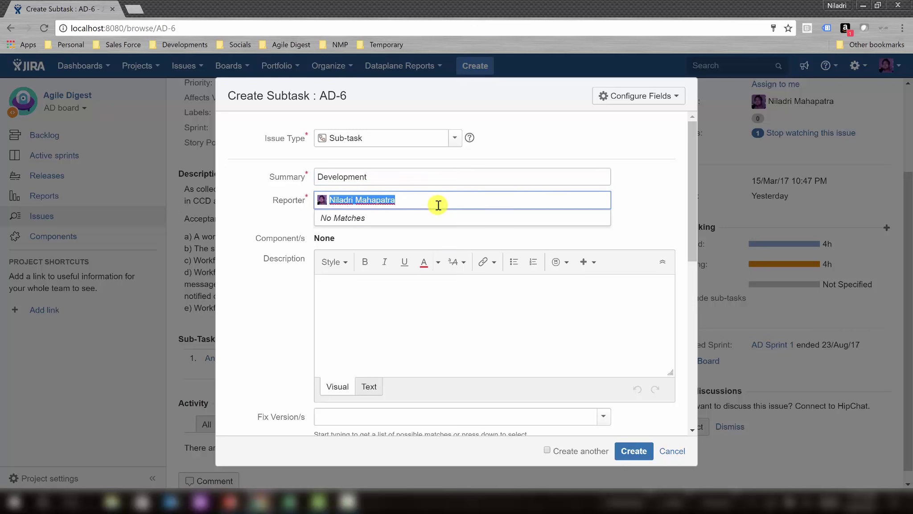
{"action": "type", "text": "Tabu"}
{"action": "key", "text": "BackSpace"}
{"action": "key", "text": "BackSpace"}
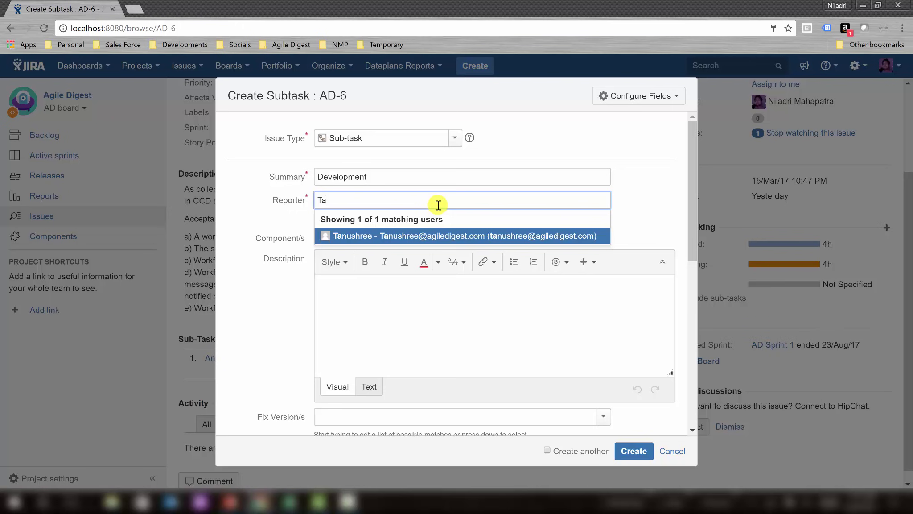
{"action": "left_click", "coordinate": [432, 237]}
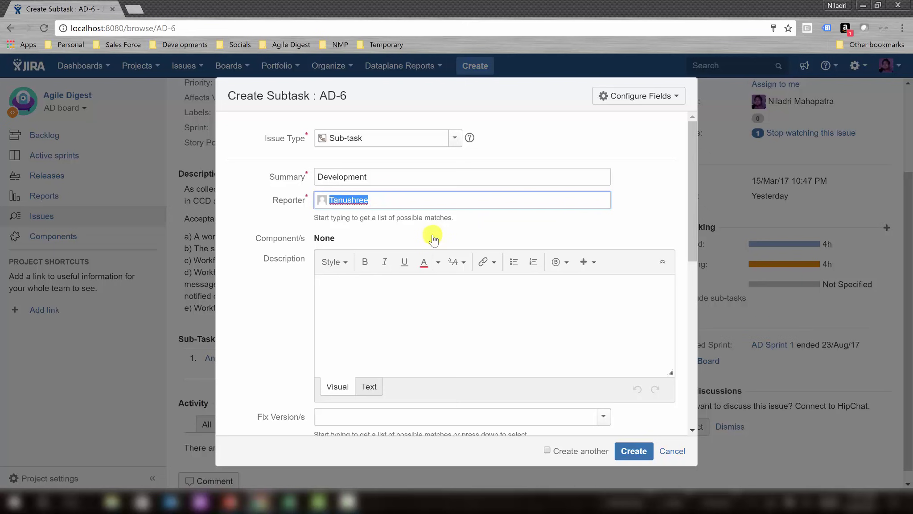
After checking the capacity planner, enter 8h original and remaining estimates and create the sub-task.
{"action": "left_click", "coordinate": [289, 501]}
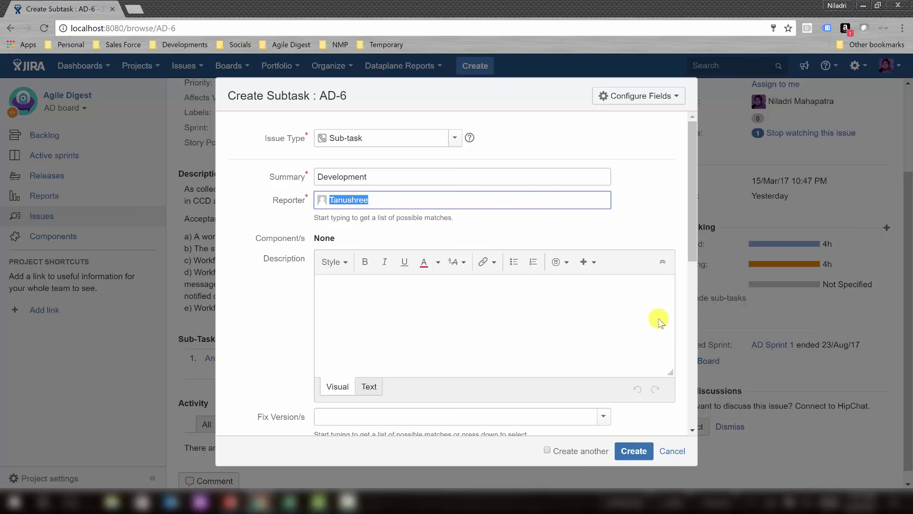
{"action": "left_click", "coordinate": [488, 202]}
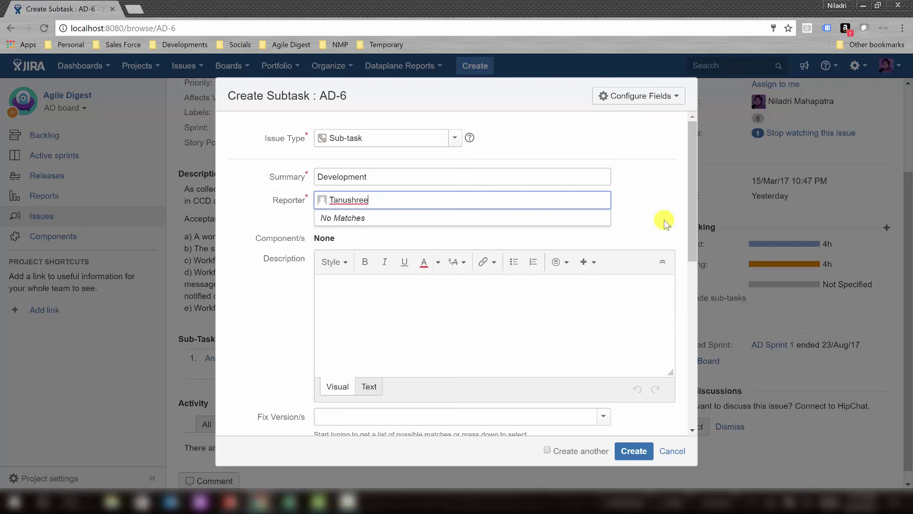
{"action": "left_click_drag", "start_coordinate": [691, 223], "coordinate": [677, 355]}
{"action": "left_click", "coordinate": [326, 344]}
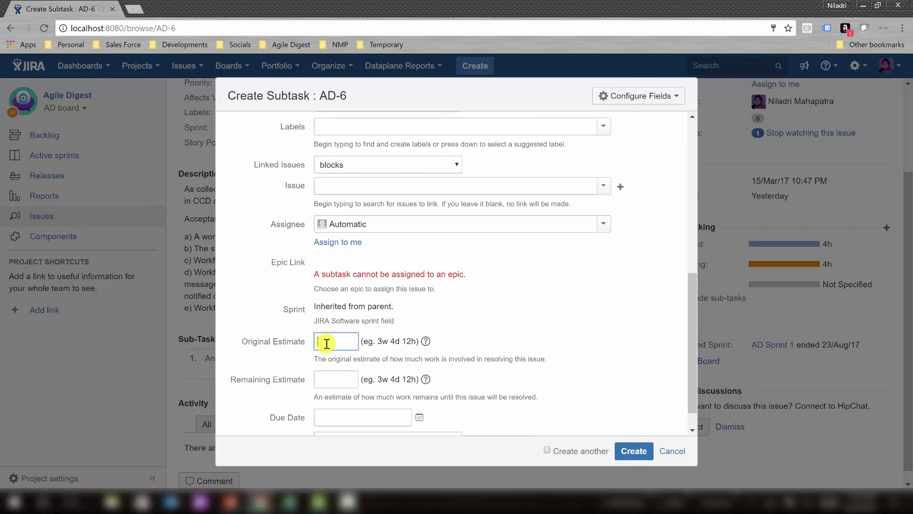
{"action": "type", "text": "8h"}
{"action": "key", "text": "Tab"}
{"action": "key", "text": "Tab"}
{"action": "type", "text": "8h"}
{"action": "left_click", "coordinate": [634, 451]}
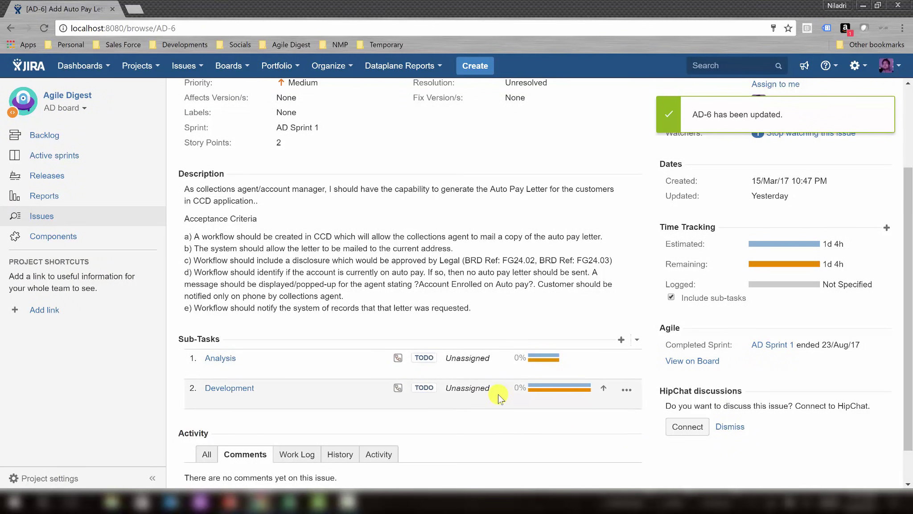
Start a new AD-6 sub-task titled Testing, with another team member as reporter.
{"action": "left_click", "coordinate": [623, 342]}
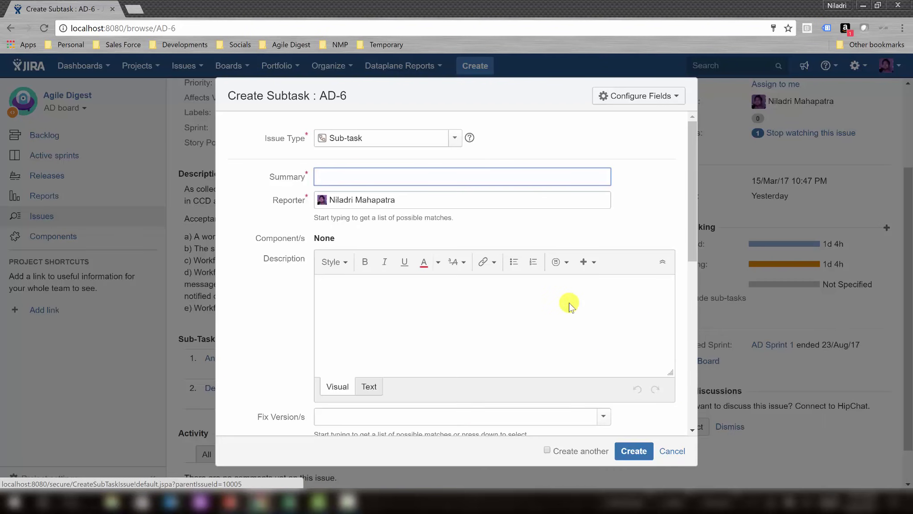
{"action": "type", "text": "Testing"}
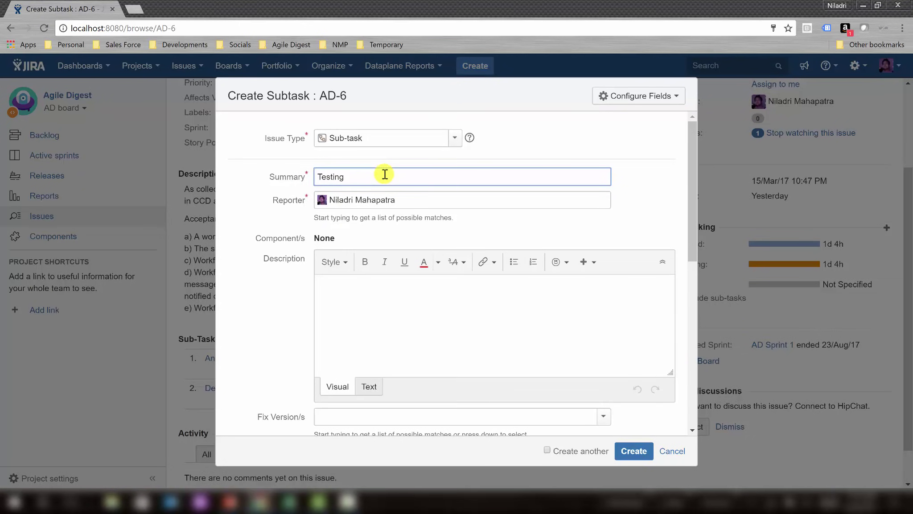
{"action": "left_click", "coordinate": [392, 201]}
{"action": "key", "text": "alt+Tab"}
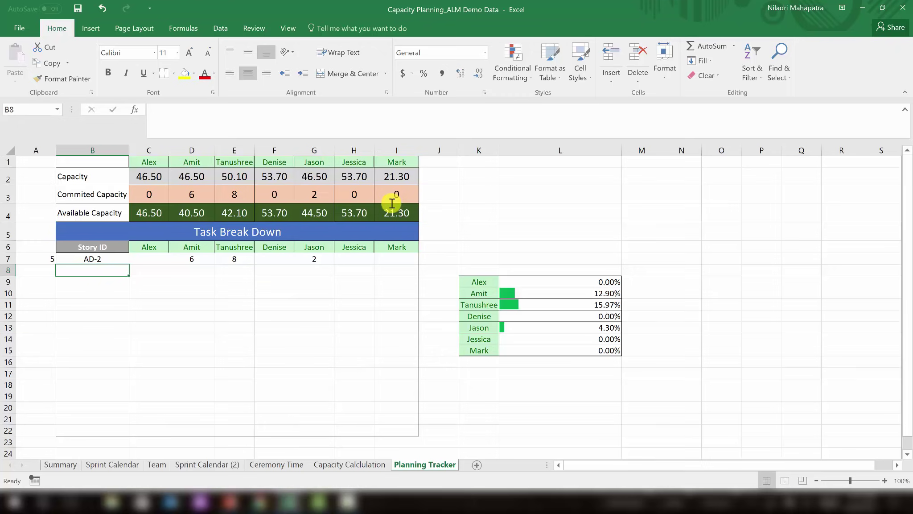
{"action": "key", "text": "alt+Tab"}
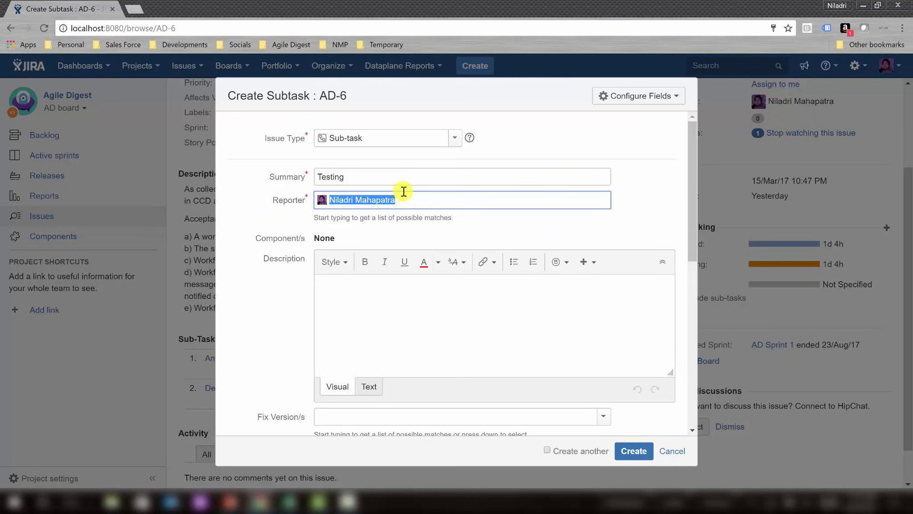
{"action": "type", "text": "Jessica"}
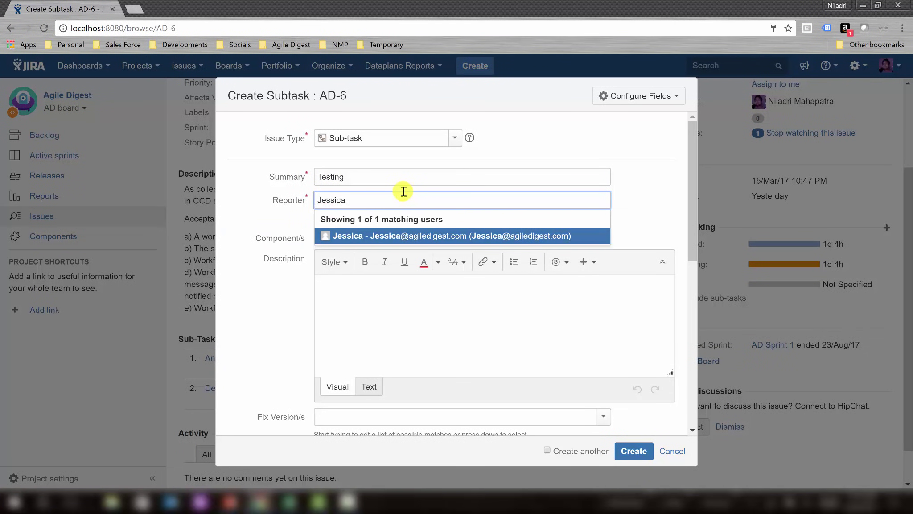
{"action": "left_click", "coordinate": [414, 240]}
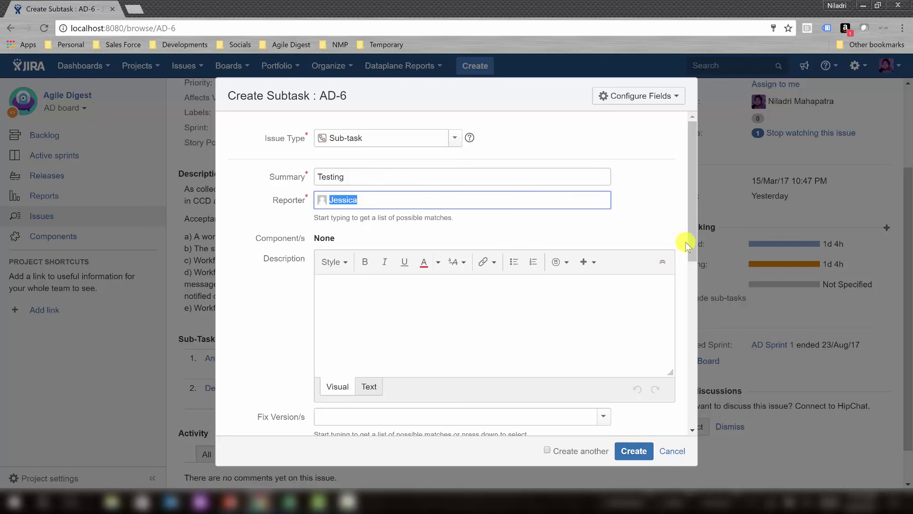
Give the Testing sub-task 5h original and remaining estimates and create it.
{"action": "left_click_drag", "start_coordinate": [691, 243], "coordinate": [698, 433]}
{"action": "left_click", "coordinate": [339, 313]}
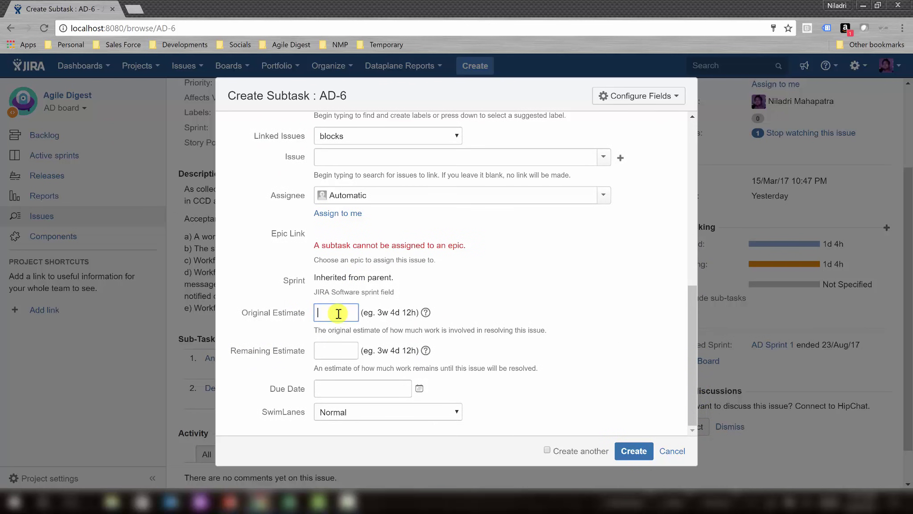
{"action": "type", "text": "2"}
{"action": "key", "text": "BackSpace"}
{"action": "type", "text": "5h"}
{"action": "key", "text": "Tab"}
{"action": "key", "text": "Tab"}
{"action": "type", "text": "5h"}
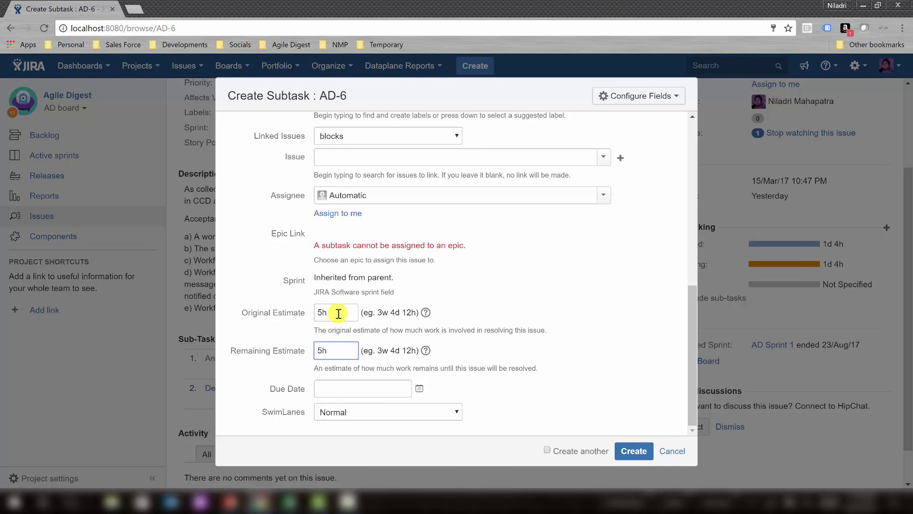
{"action": "left_click", "coordinate": [628, 455]}
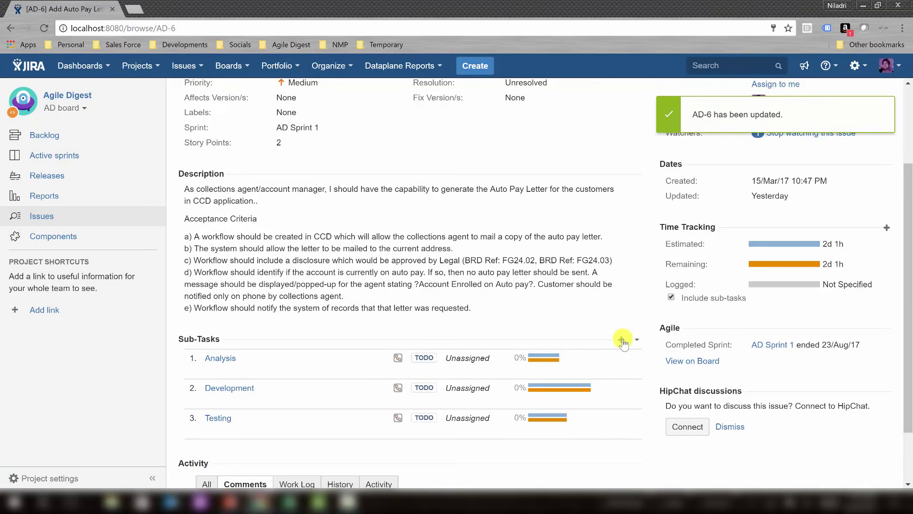
Start a new AD-6 sub-task titled Code Review, with a team member as reporter.
{"action": "left_click", "coordinate": [621, 340]}
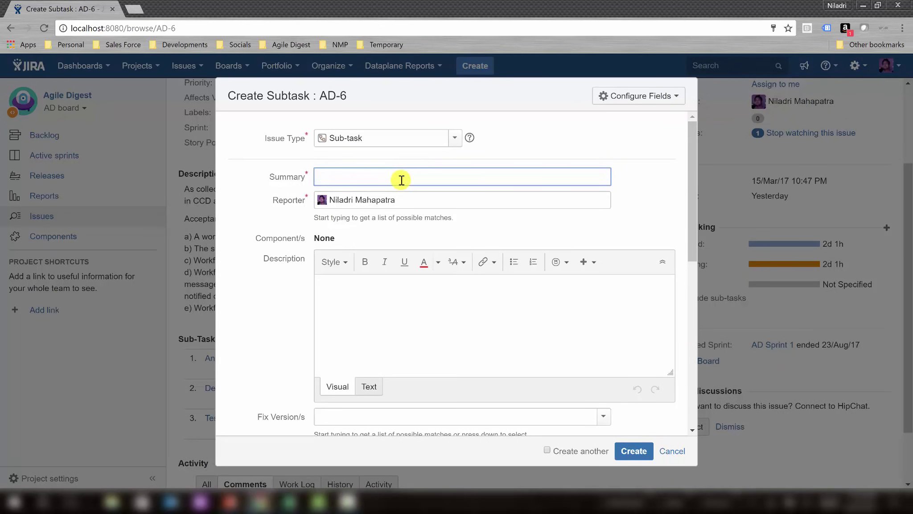
{"action": "type", "text": "Code Review"}
{"action": "left_click", "coordinate": [400, 201]}
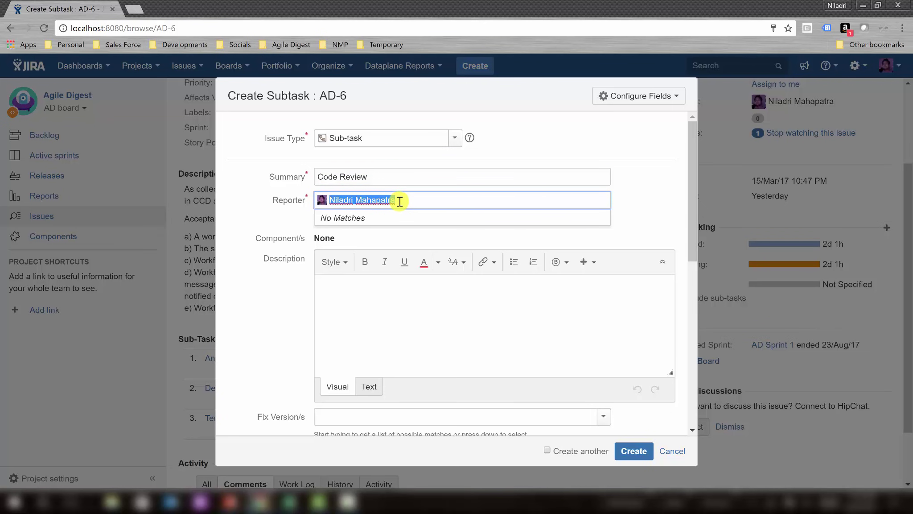
{"action": "type", "text": "Mar"}
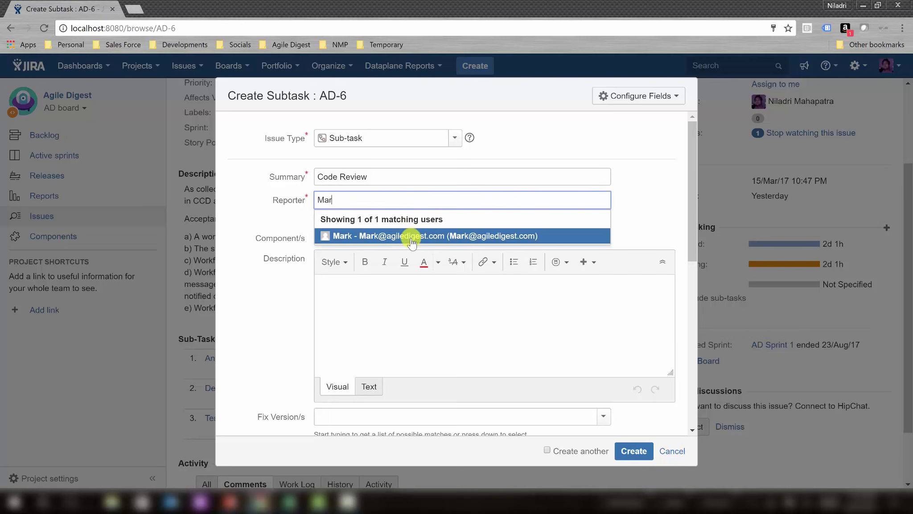
{"action": "left_click", "coordinate": [403, 236]}
Enter 1h as the Code Review estimate and create the sub-task.
{"action": "left_click_drag", "start_coordinate": [696, 195], "coordinate": [691, 293]}
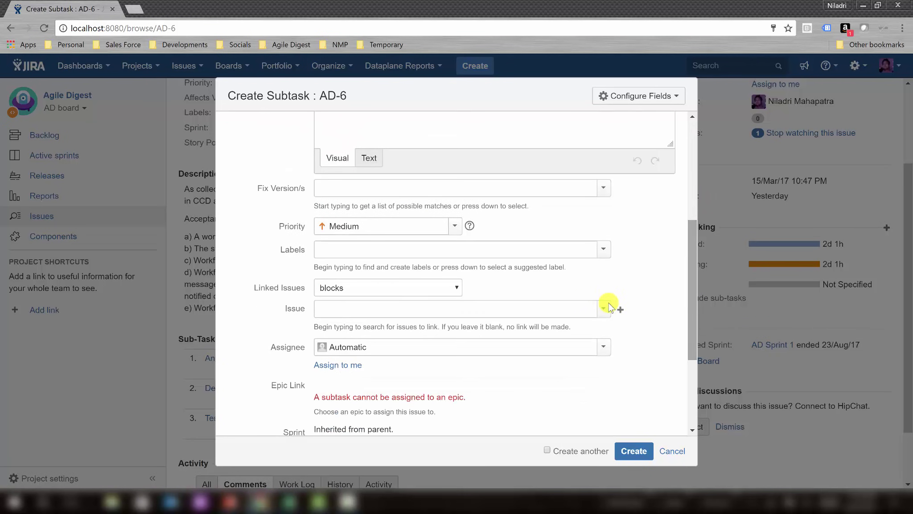
{"action": "scroll", "coordinate": [691, 362], "scroll_direction": "down", "scroll_amount": 1}
{"action": "scroll", "coordinate": [691, 362], "scroll_direction": "down", "scroll_amount": 2}
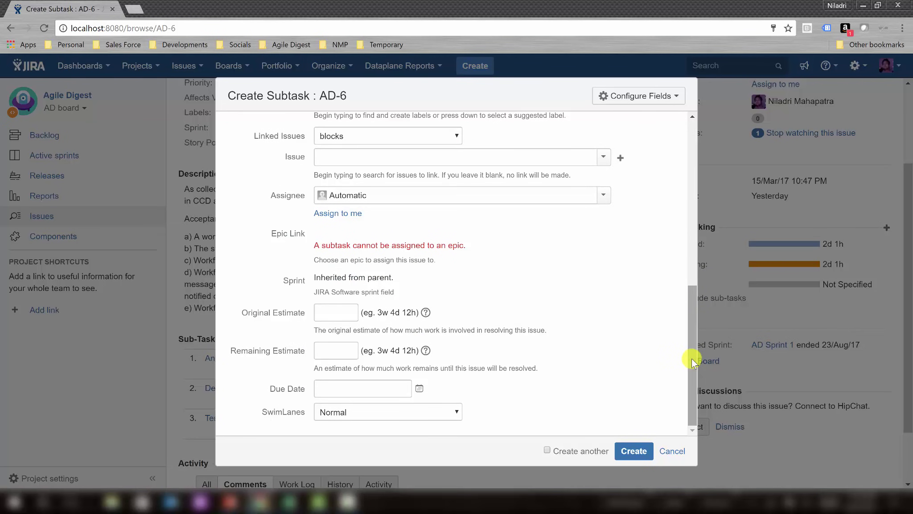
{"action": "left_click", "coordinate": [342, 309]}
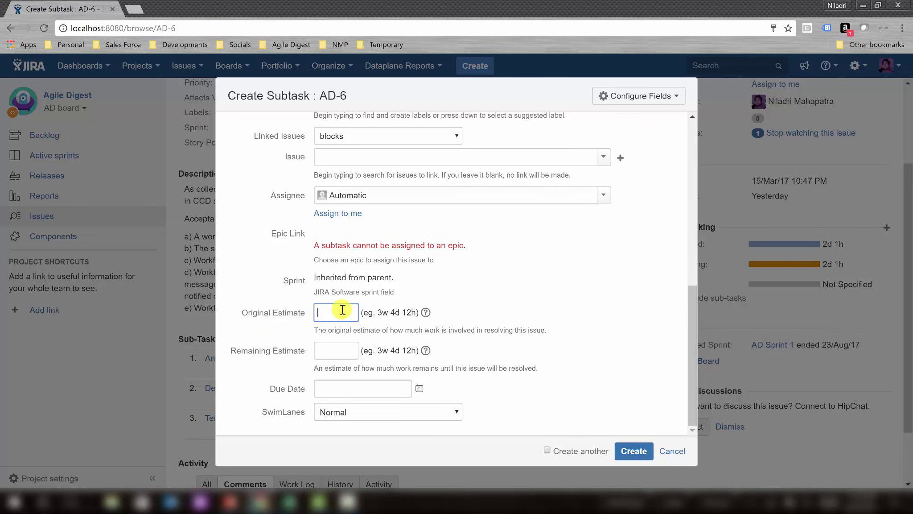
{"action": "type", "text": "1h"}
{"action": "key", "text": "Tab"}
{"action": "type", "text": "1h"}
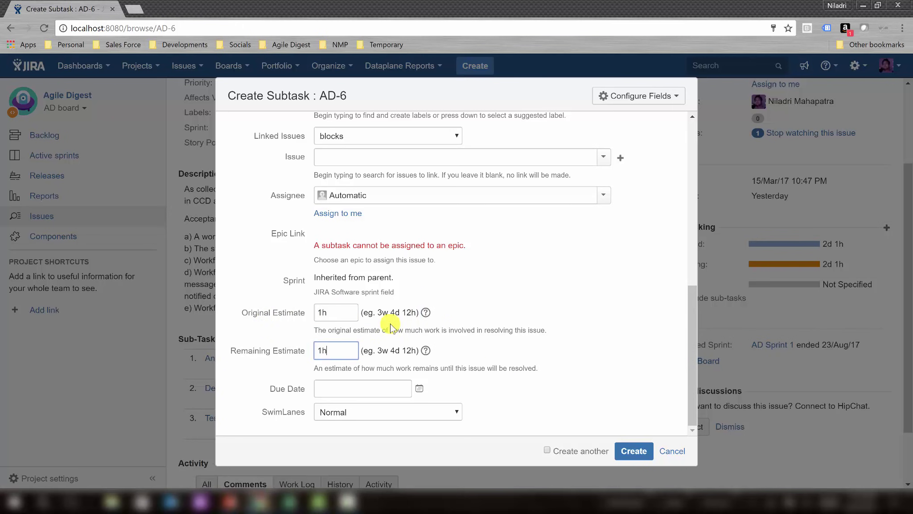
{"action": "left_click", "coordinate": [626, 451]}
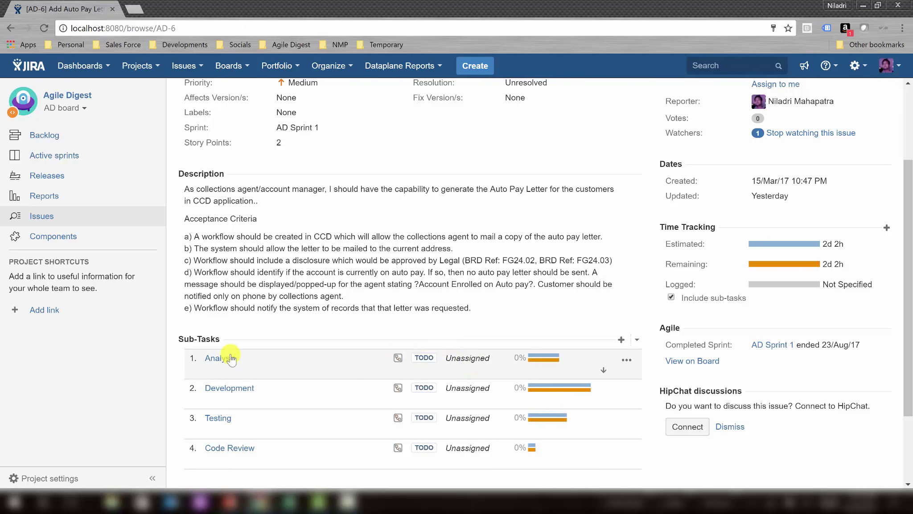
Assign the Analysis sub-task to a team member.
{"action": "left_click", "coordinate": [627, 359]}
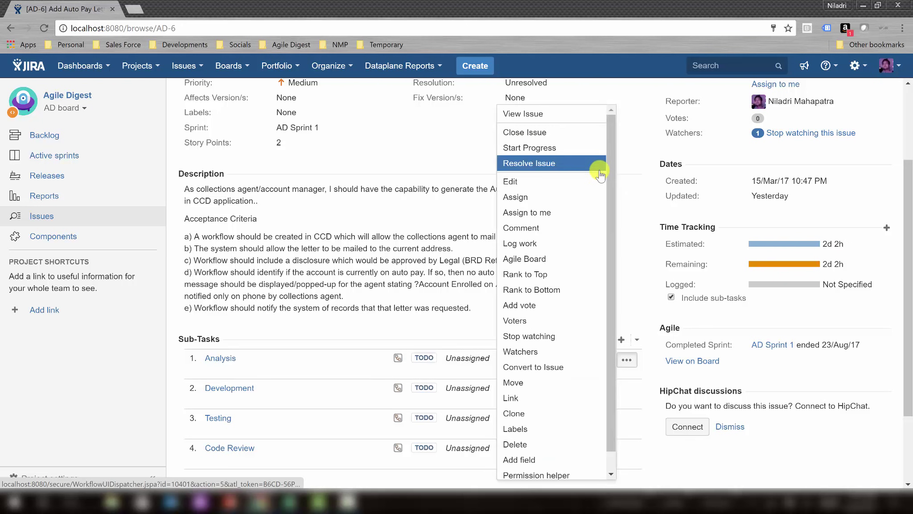
{"action": "left_click", "coordinate": [580, 199]}
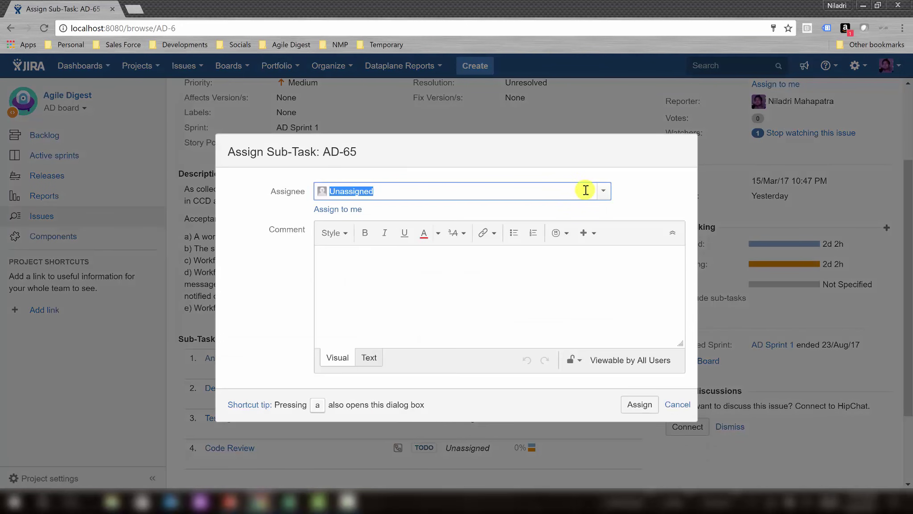
{"action": "type", "text": "Tan"}
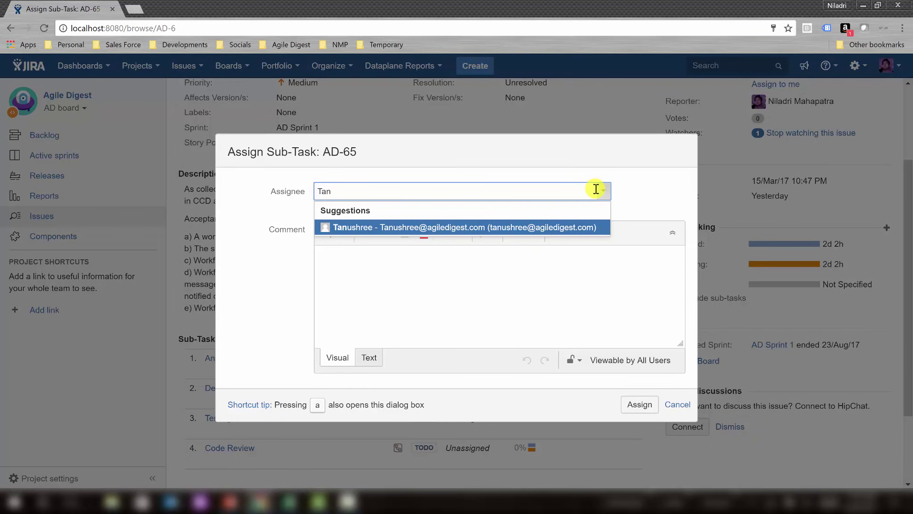
{"action": "left_click", "coordinate": [472, 228]}
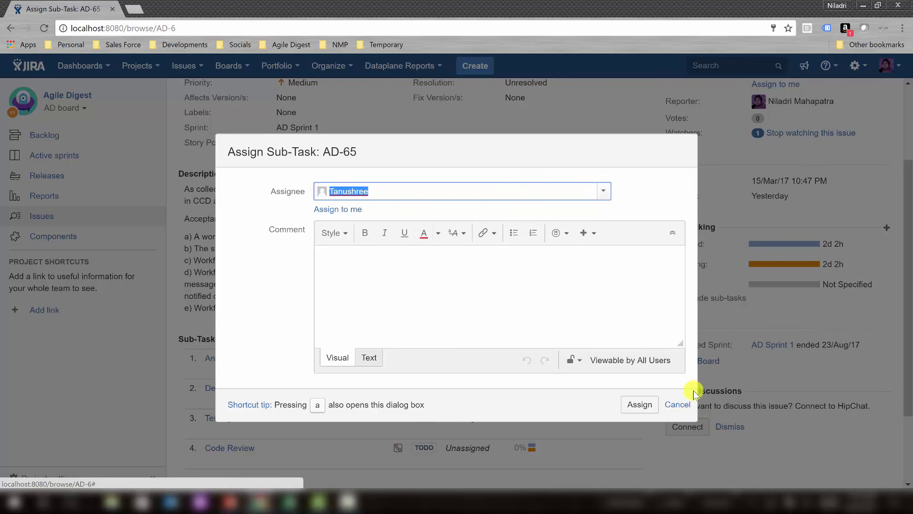
{"action": "left_click", "coordinate": [639, 406]}
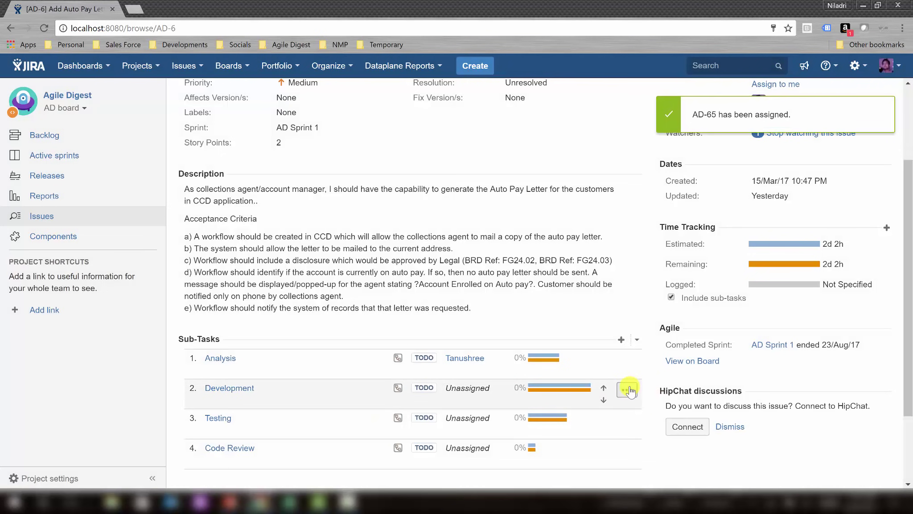
Give story AD-6 a team member as assignee.
{"action": "left_click", "coordinate": [627, 391]}
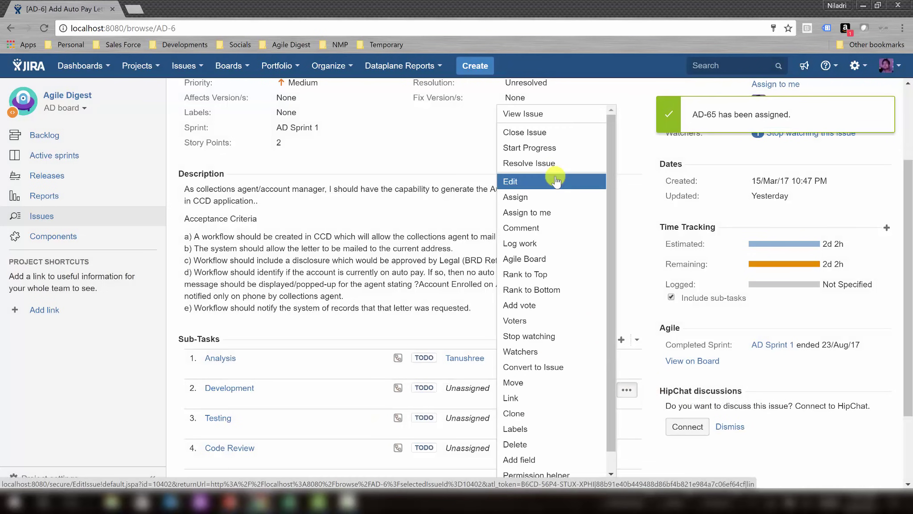
{"action": "type", "text": "a"}
{"action": "type", "text": "nu"}
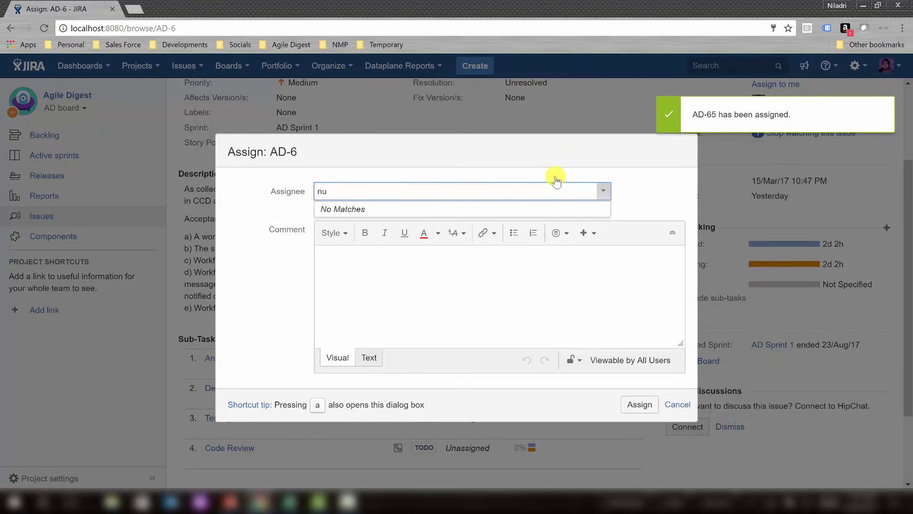
{"action": "key", "text": "BackSpace"}
{"action": "key", "text": "BackSpace"}
{"action": "type", "text": "tanu"}
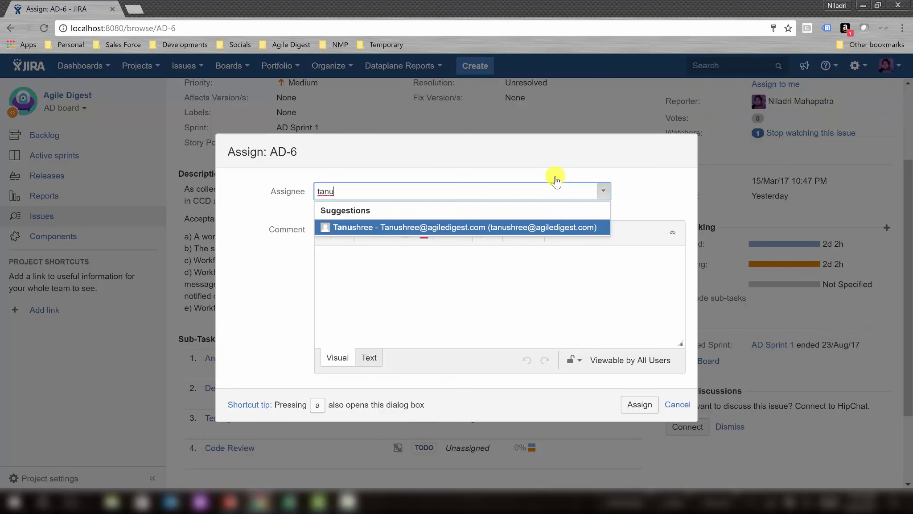
{"action": "left_click", "coordinate": [520, 227]}
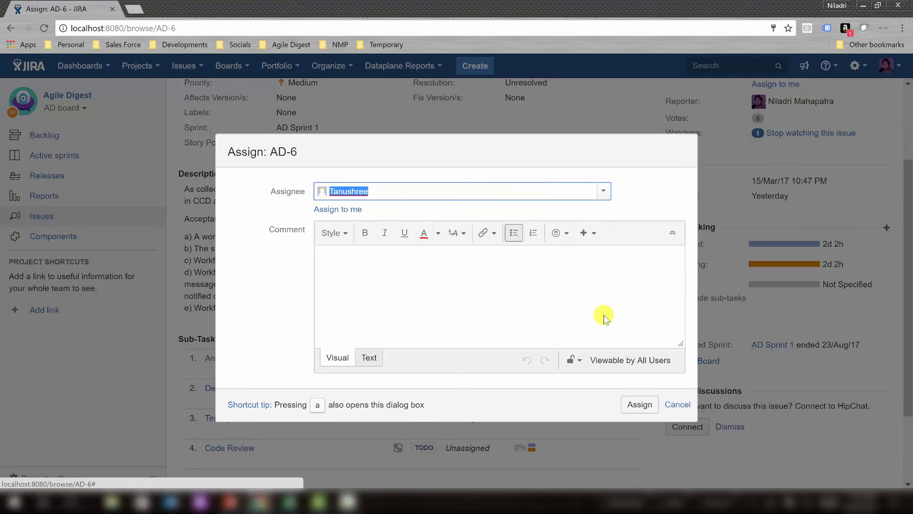
{"action": "left_click", "coordinate": [638, 403]}
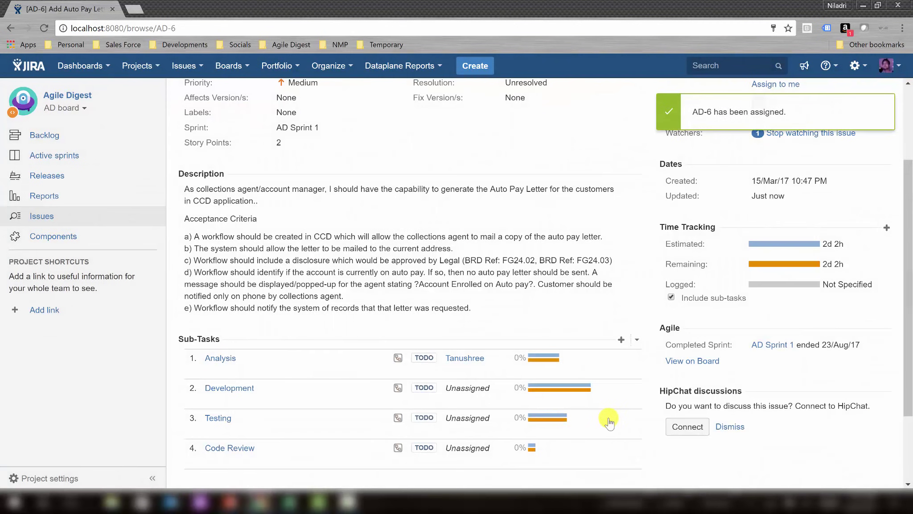
Assign the Testing sub-task to its team member.
{"action": "left_click", "coordinate": [627, 420]}
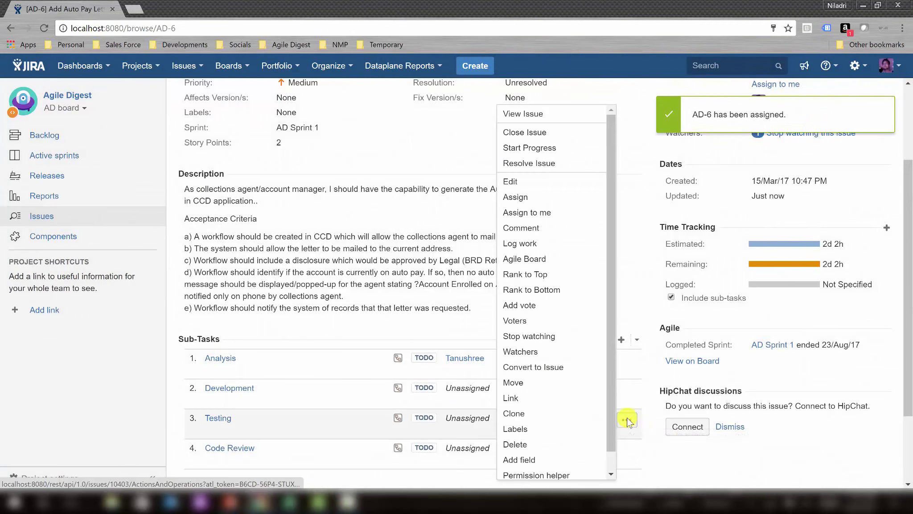
{"action": "left_click", "coordinate": [534, 196]}
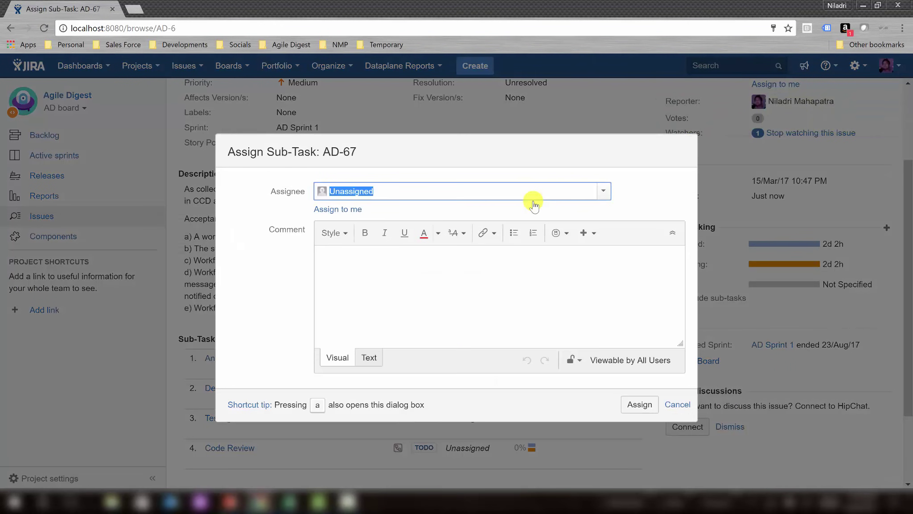
{"action": "type", "text": "Je"}
{"action": "left_click", "coordinate": [495, 227]}
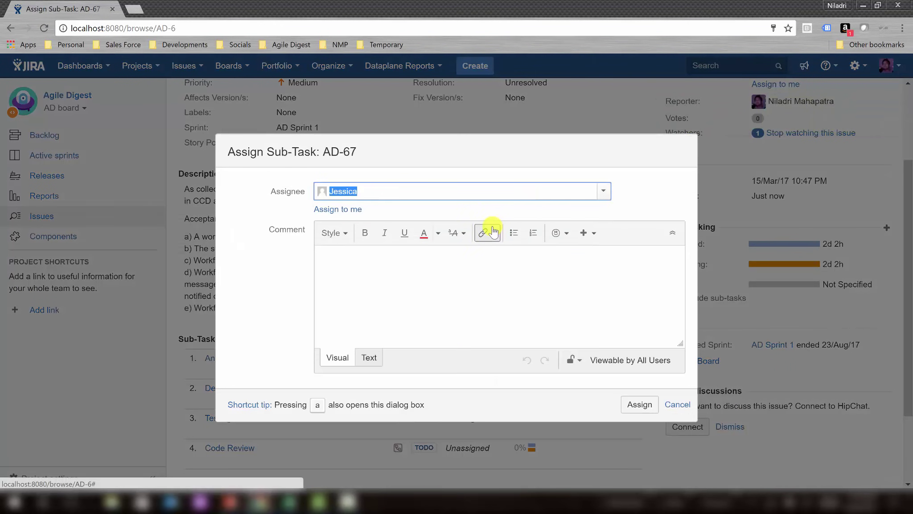
{"action": "left_click", "coordinate": [639, 404]}
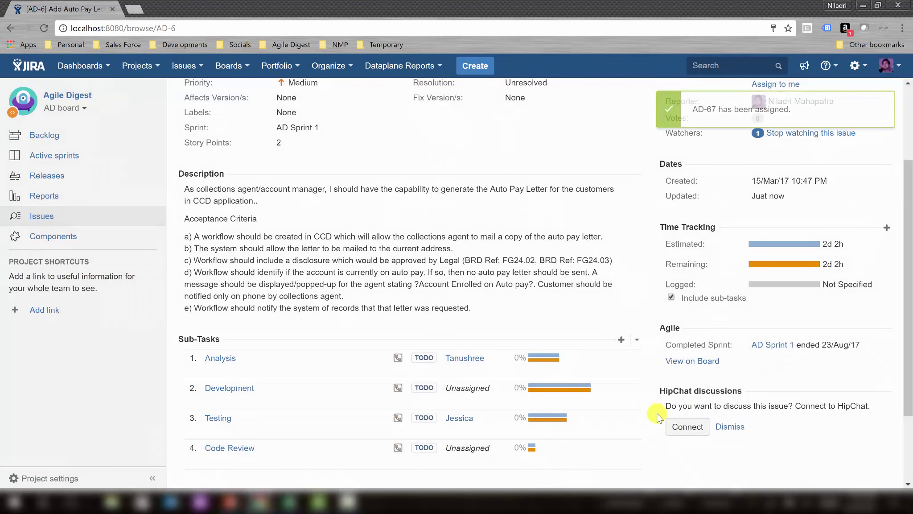
Assign the Code Review sub-task to its team member.
{"action": "left_click", "coordinate": [627, 449]}
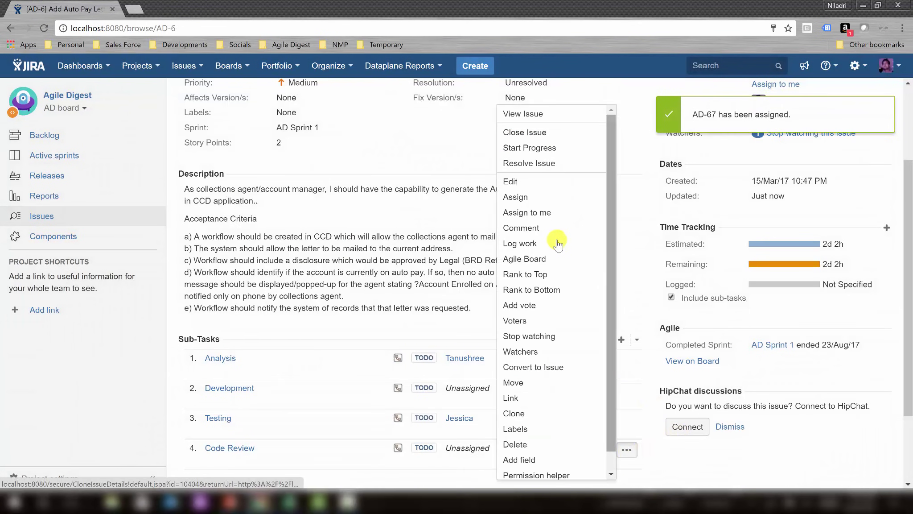
{"action": "left_click", "coordinate": [519, 196]}
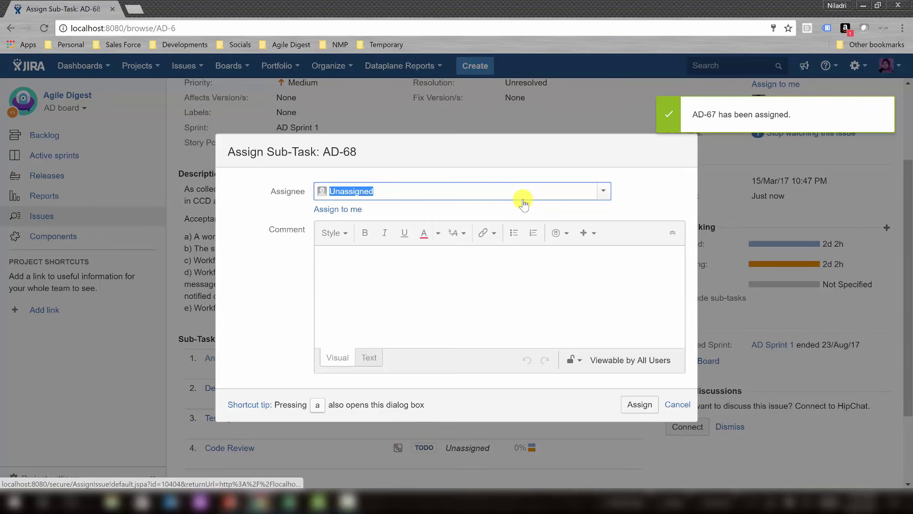
{"action": "type", "text": "Mark"}
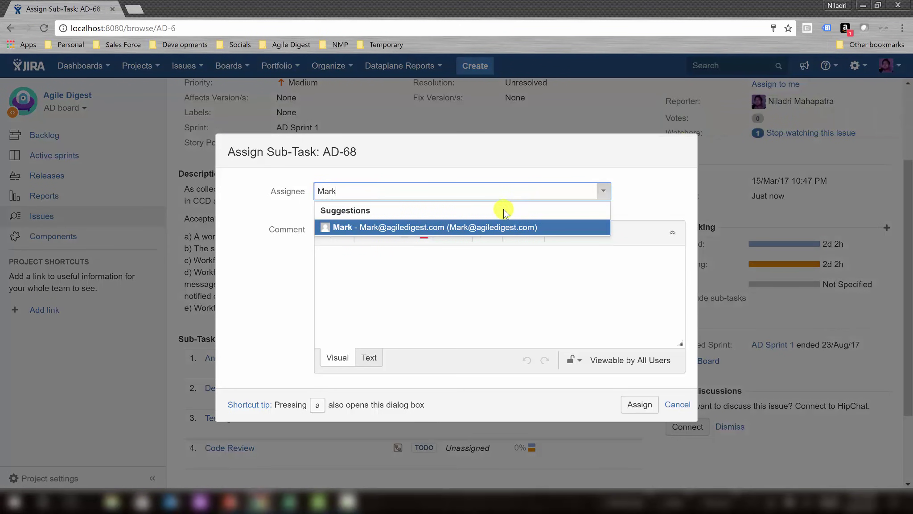
{"action": "left_click", "coordinate": [477, 226]}
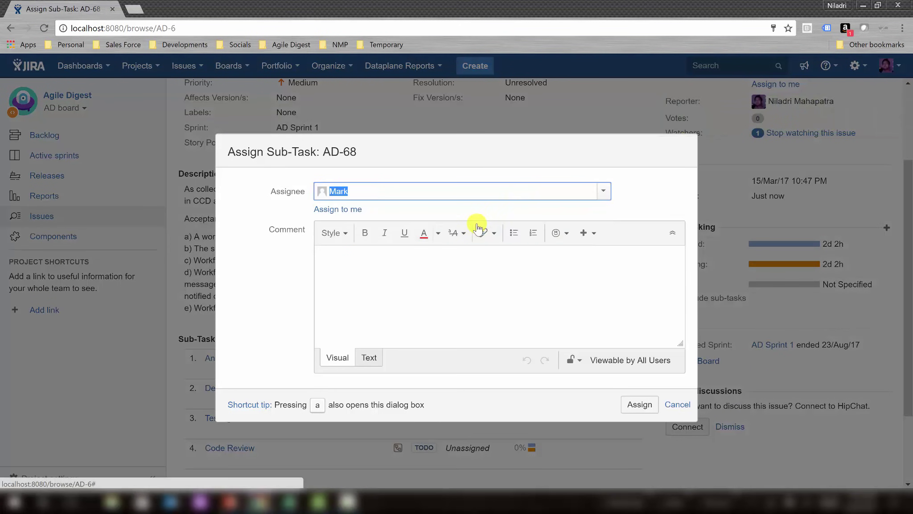
{"action": "left_click", "coordinate": [647, 405]}
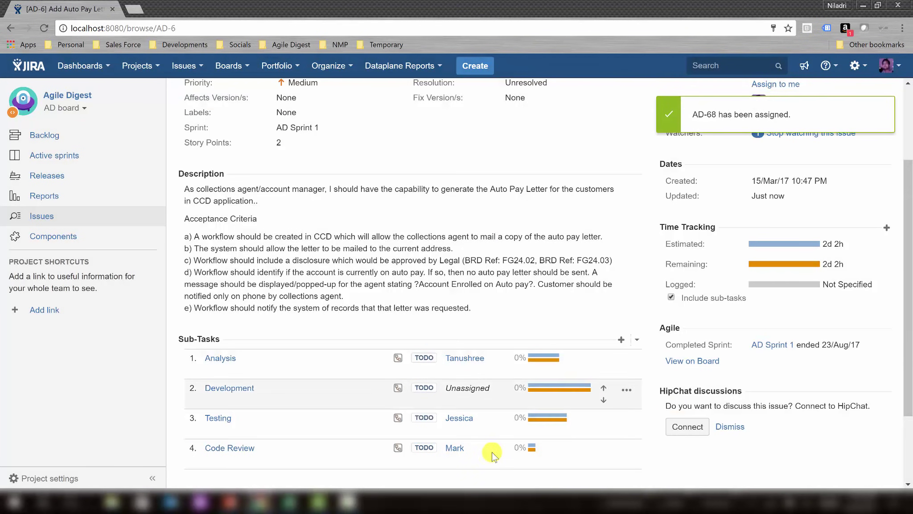
Assign the Development sub-task to its team member.
{"action": "left_click", "coordinate": [627, 391]}
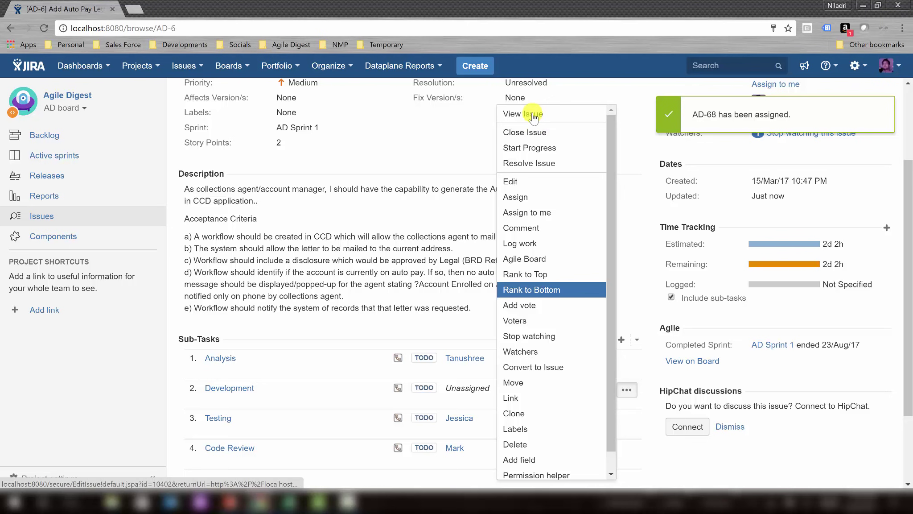
{"action": "left_click", "coordinate": [546, 205]}
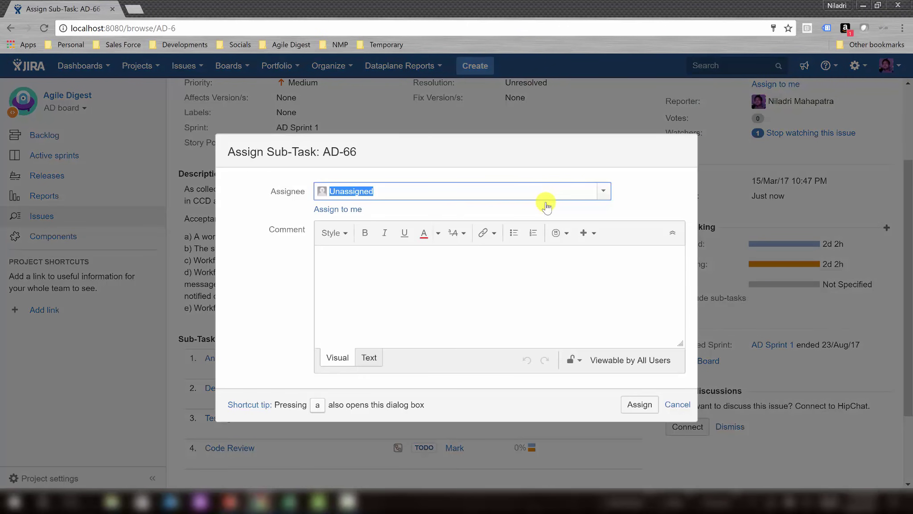
{"action": "type", "text": "tan"}
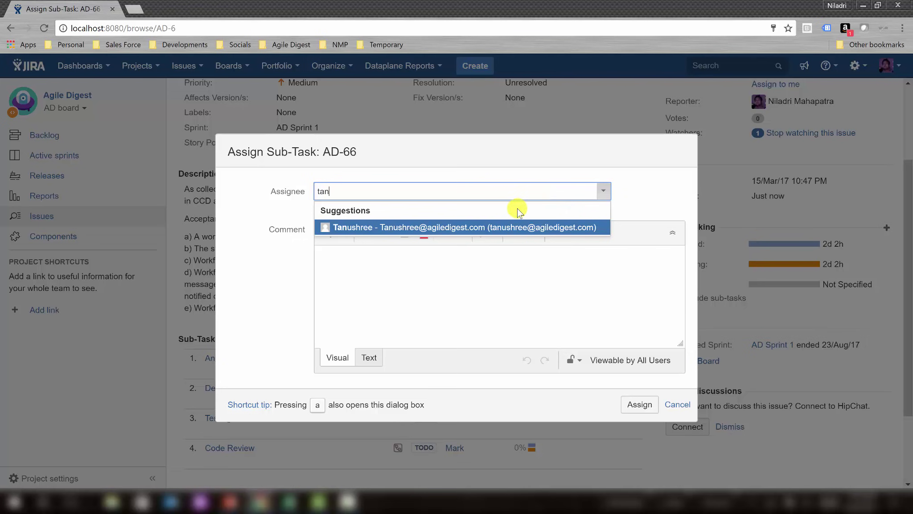
{"action": "left_click", "coordinate": [490, 229]}
{"action": "left_click", "coordinate": [640, 403]}
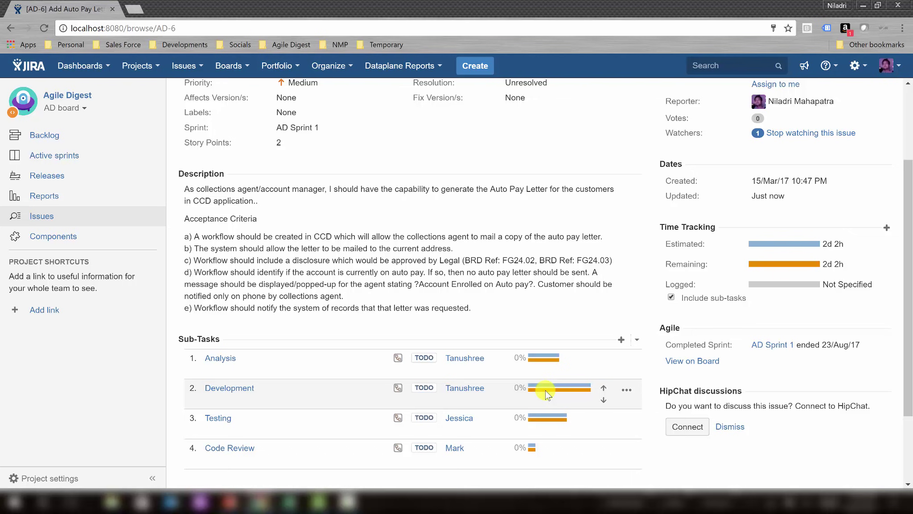
{"action": "scroll", "coordinate": [545, 390], "scroll_direction": "up", "scroll_amount": 3}
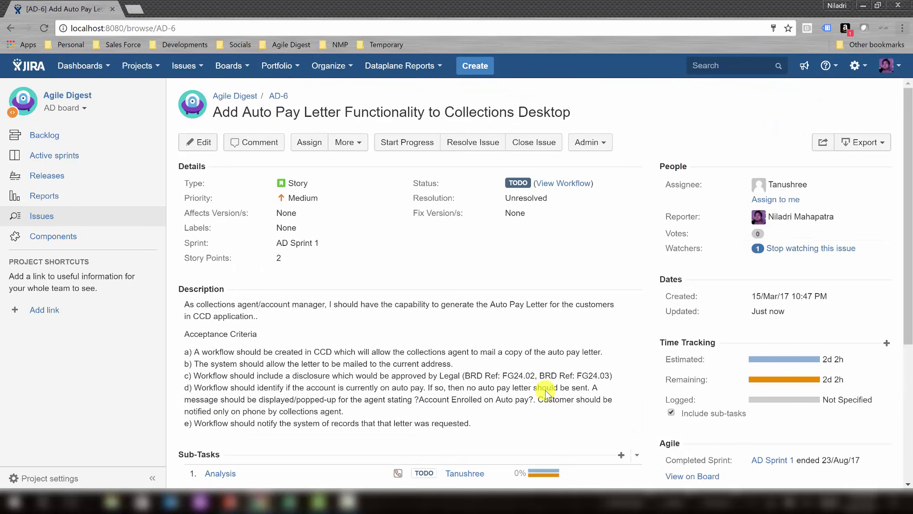
In the Planning Tracker's row 8, enter 2 story points, story Ad-6 and 12 hours.
{"action": "key", "text": "alt+Tab"}
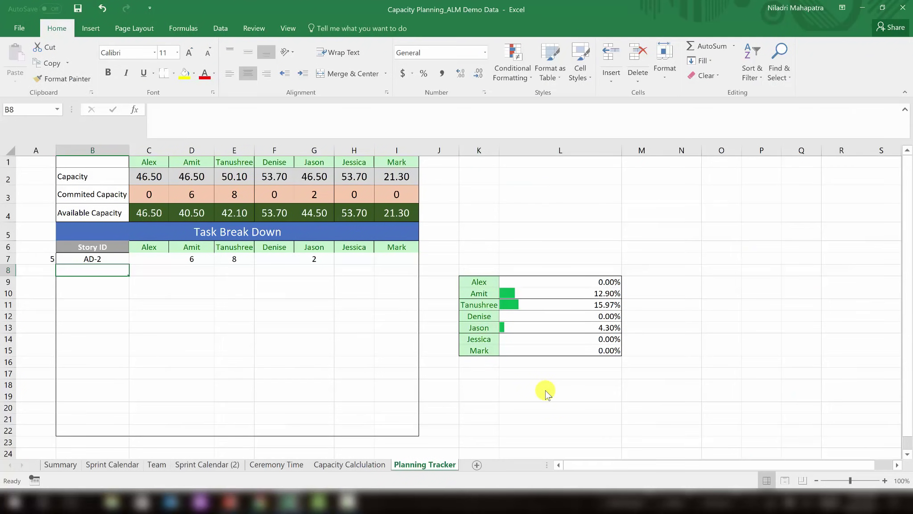
{"action": "key", "text": "Left"}
{"action": "type", "text": "2"}
{"action": "key", "text": "Tab"}
{"action": "type", "text": "Ad-6"}
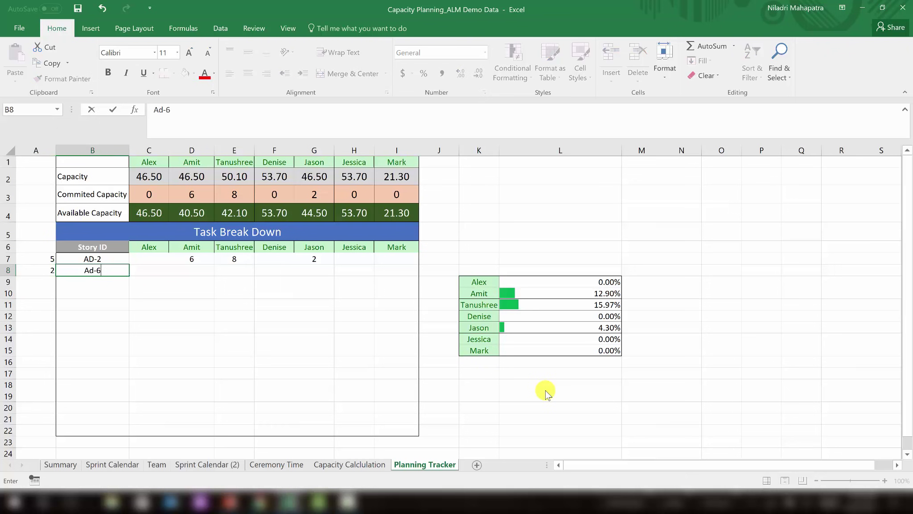
{"action": "key", "text": "Tab"}
{"action": "key", "text": "Tab"}
{"action": "key", "text": "Tab"}
{"action": "type", "text": "12"}
{"action": "key", "text": "Up"}
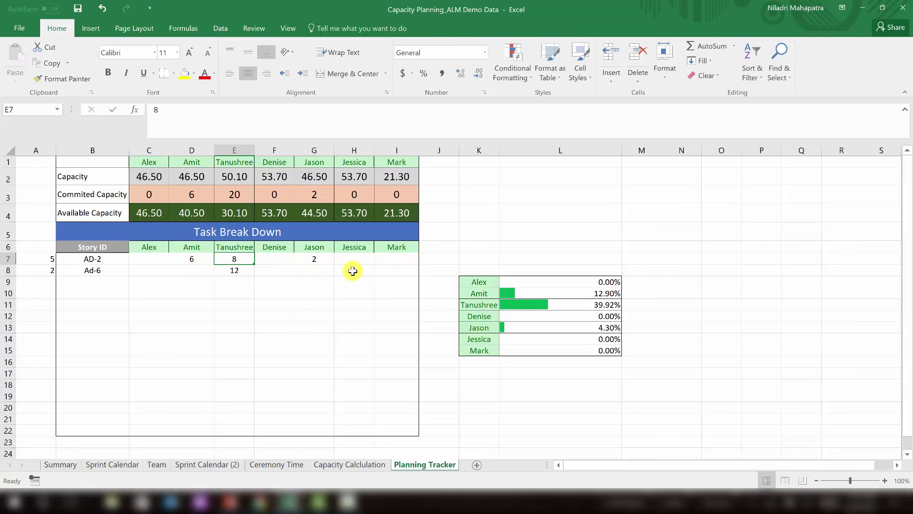
Check the hours in Jira and log 5 hours in cell H8.
{"action": "left_click", "coordinate": [353, 271]}
{"action": "key", "text": "alt+Tab"}
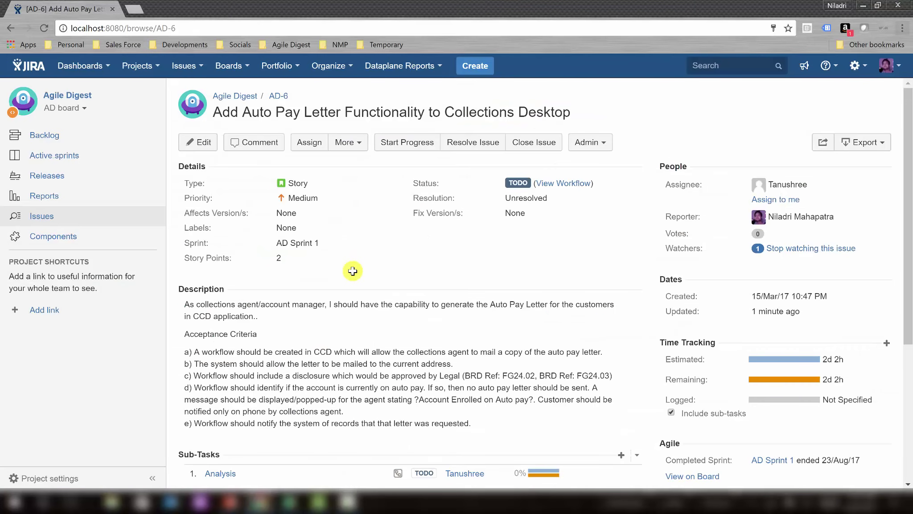
{"action": "key", "text": "alt+Tab"}
{"action": "key", "text": "alt"}
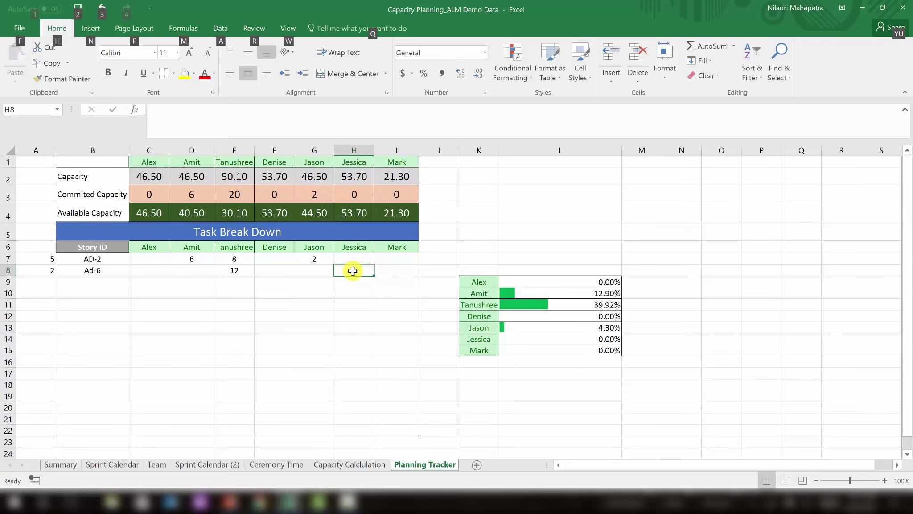
{"action": "key", "text": "alt+Tab"}
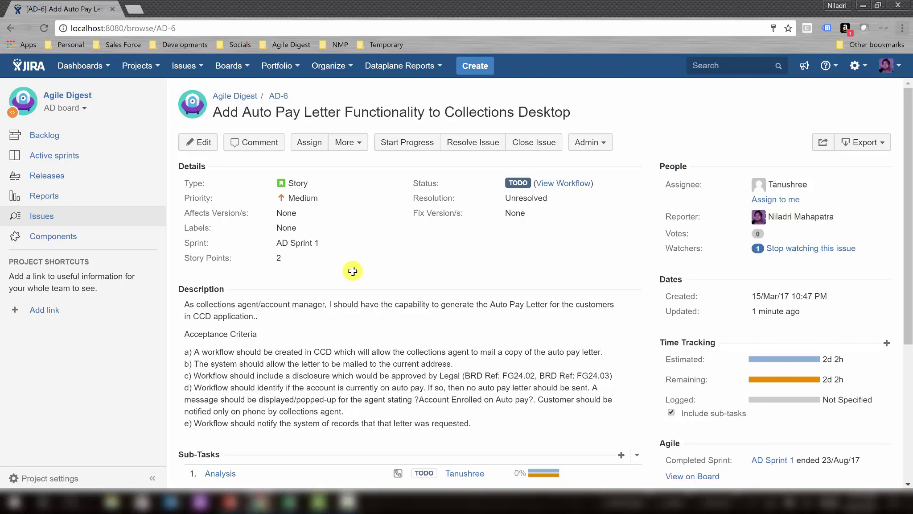
{"action": "key", "text": "alt+Tab"}
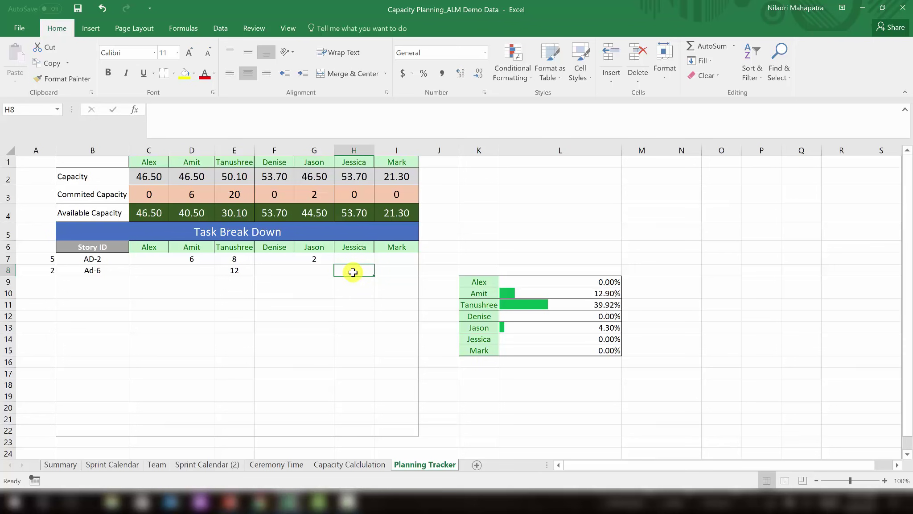
{"action": "key", "text": "alt"}
{"action": "key", "text": "alt+Tab"}
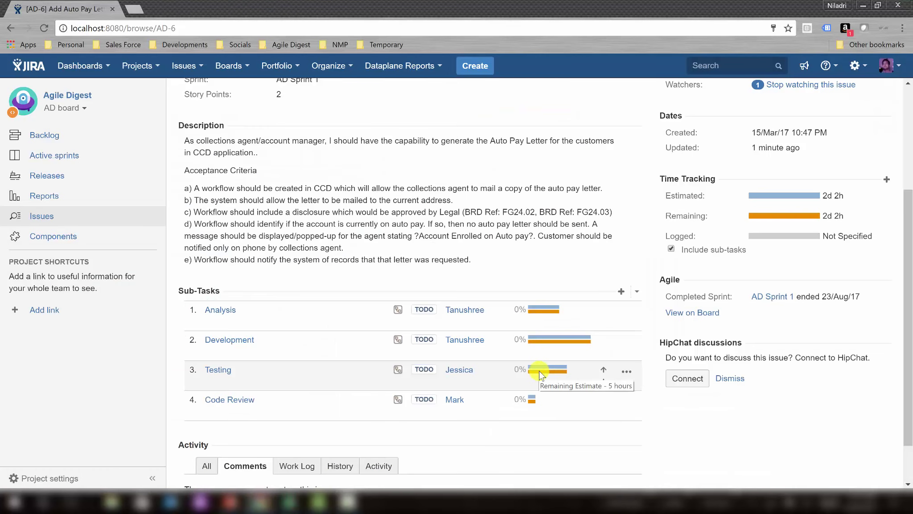
{"action": "key", "text": "alt+Tab"}
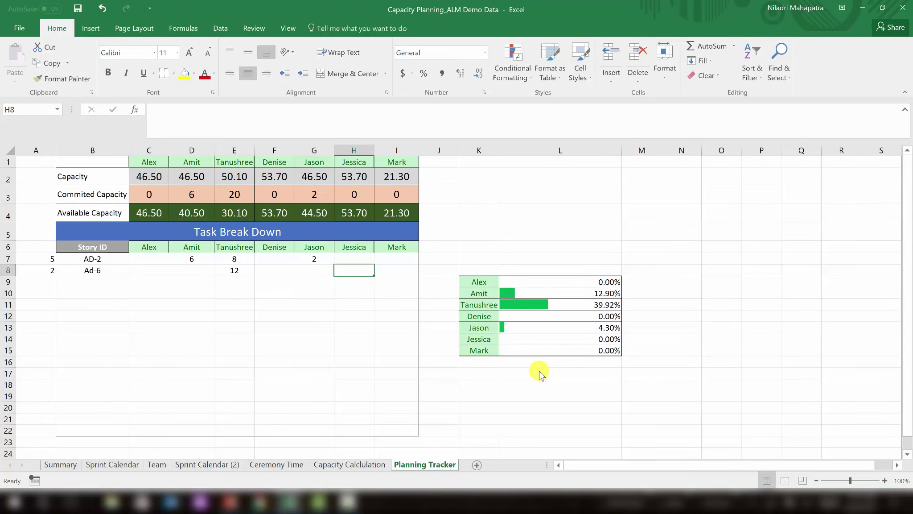
{"action": "type", "text": "5"}
{"action": "key", "text": "Left"}
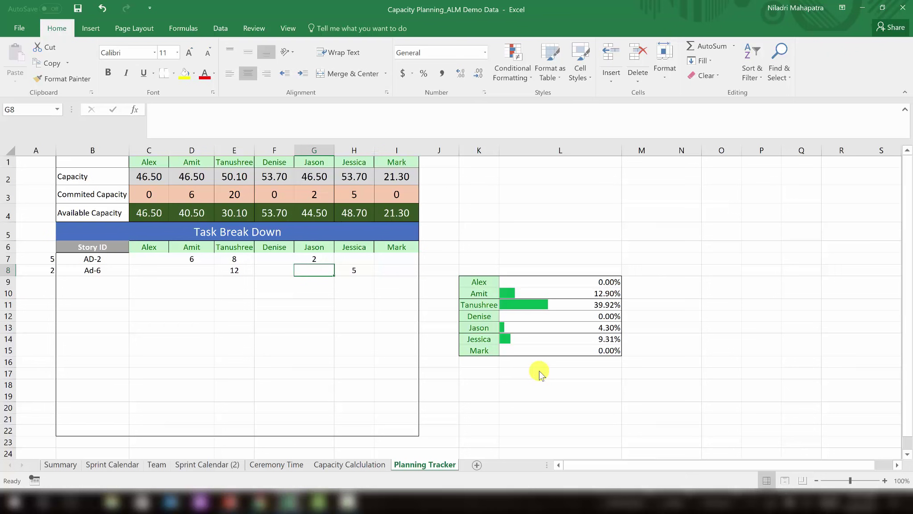
Log 1 hour for AD-6 in column I.
{"action": "key", "text": "Left"}
{"action": "key", "text": "Left"}
{"action": "key", "text": "Left"}
{"action": "key", "text": "Left"}
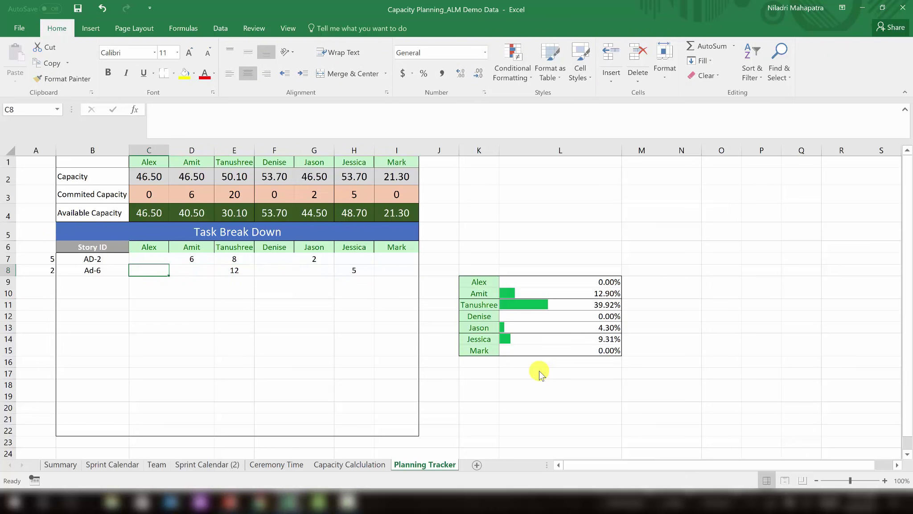
{"action": "key", "text": "Down"}
{"action": "key", "text": "Down"}
{"action": "key", "text": "Up"}
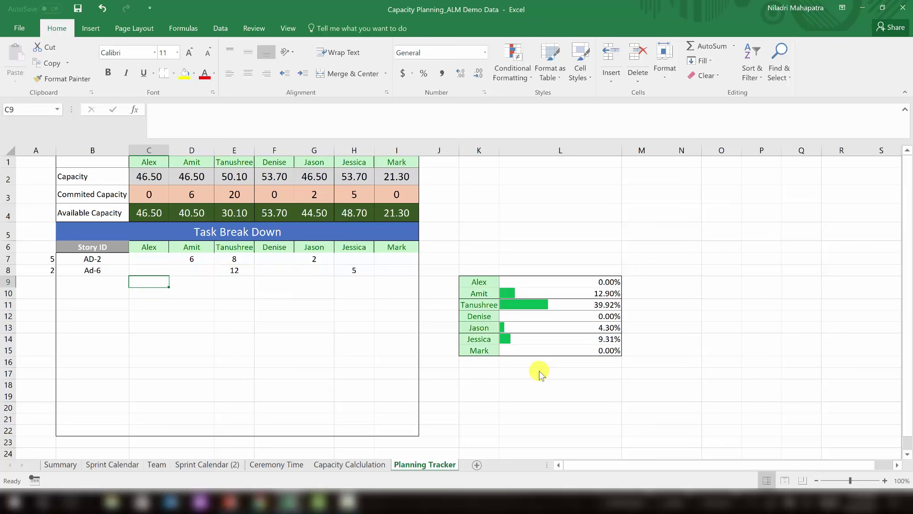
{"action": "key", "text": "Right"}
{"action": "key", "text": "Right"}
{"action": "key", "text": "Right"}
{"action": "key", "text": "Right"}
{"action": "key", "text": "Right"}
{"action": "key", "text": "Right"}
{"action": "key", "text": "Up"}
{"action": "type", "text": "1"}
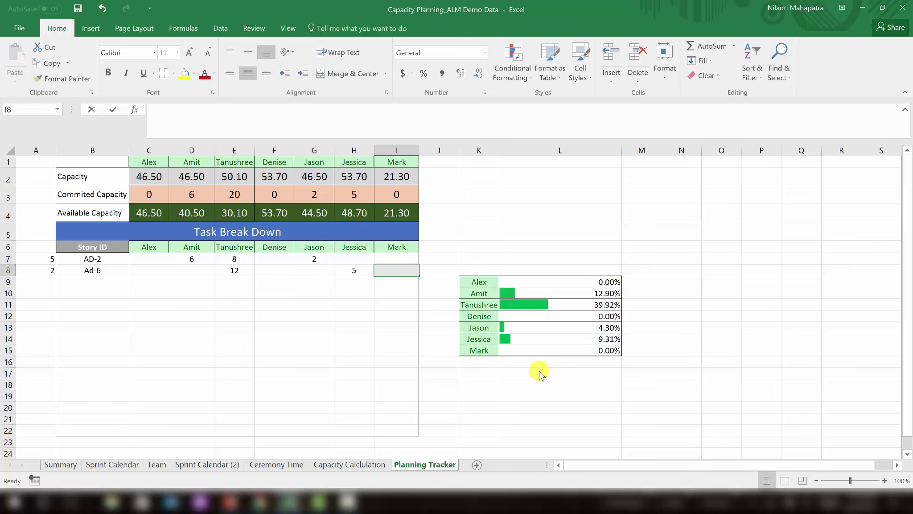
{"action": "key", "text": "Return"}
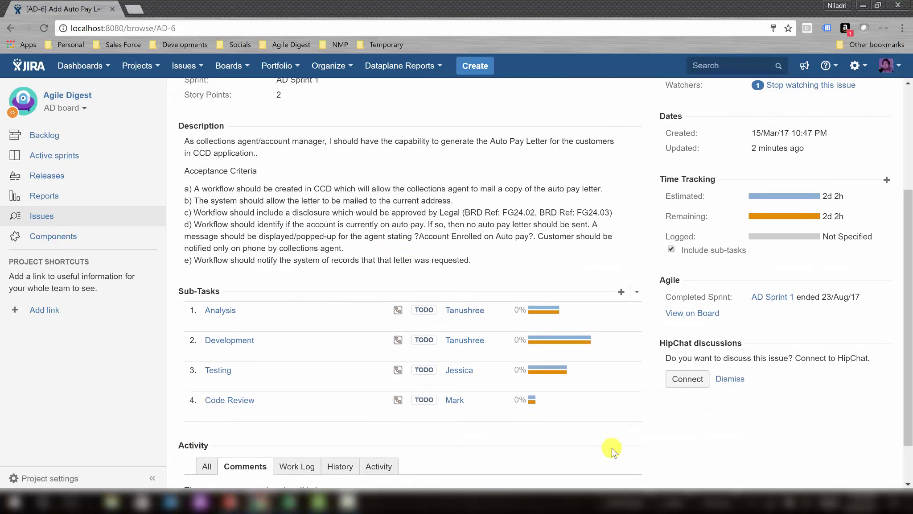
{"action": "scroll", "coordinate": [611, 444], "scroll_direction": "up", "scroll_amount": 3}
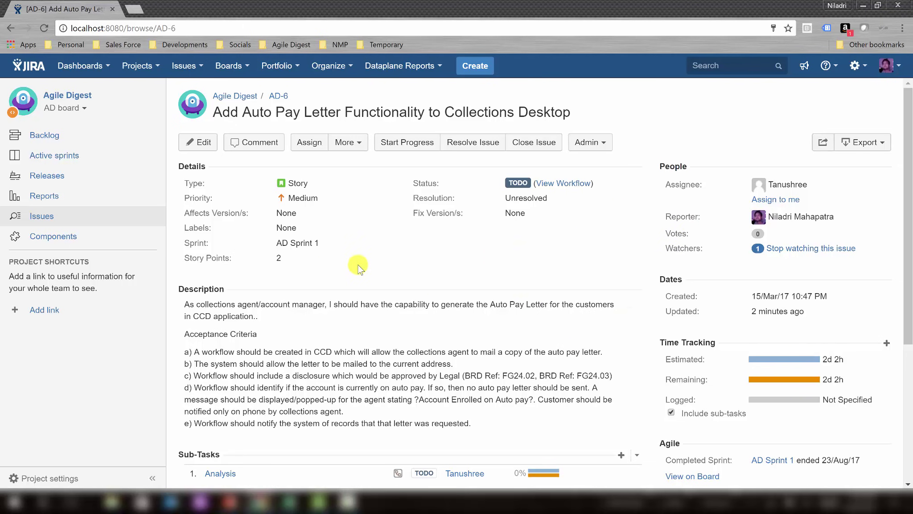
Set story AD-6's sprint to AD Sprint 2 (Future sprint) and go to the AD board backlog.
{"action": "left_click", "coordinate": [327, 244]}
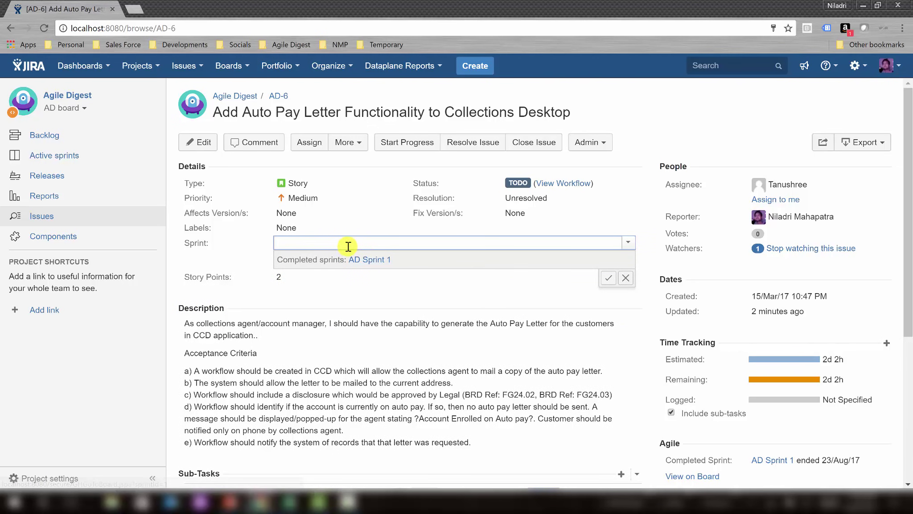
{"action": "type", "text": "AD"}
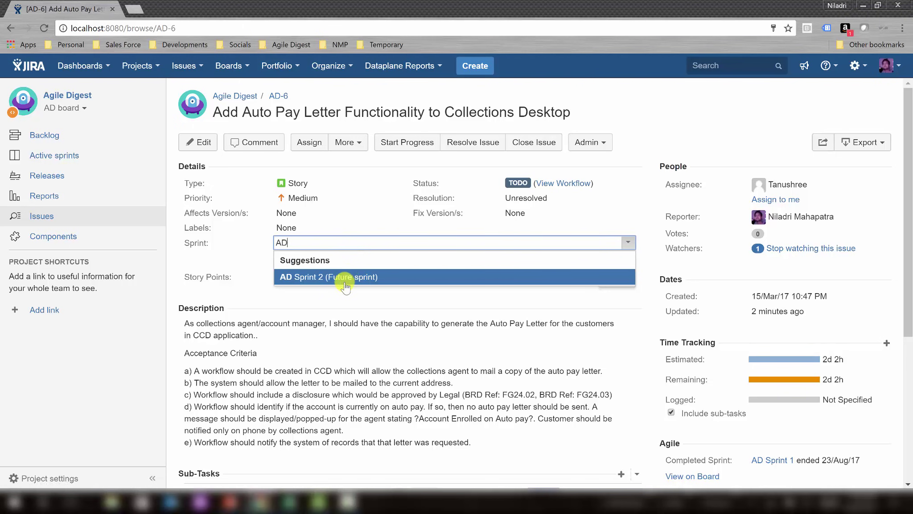
{"action": "left_click", "coordinate": [346, 279]}
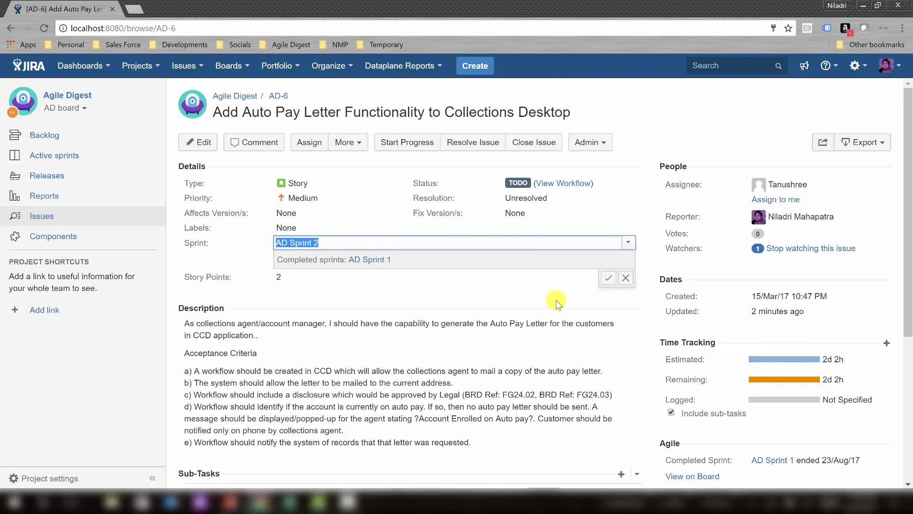
{"action": "left_click", "coordinate": [610, 281]}
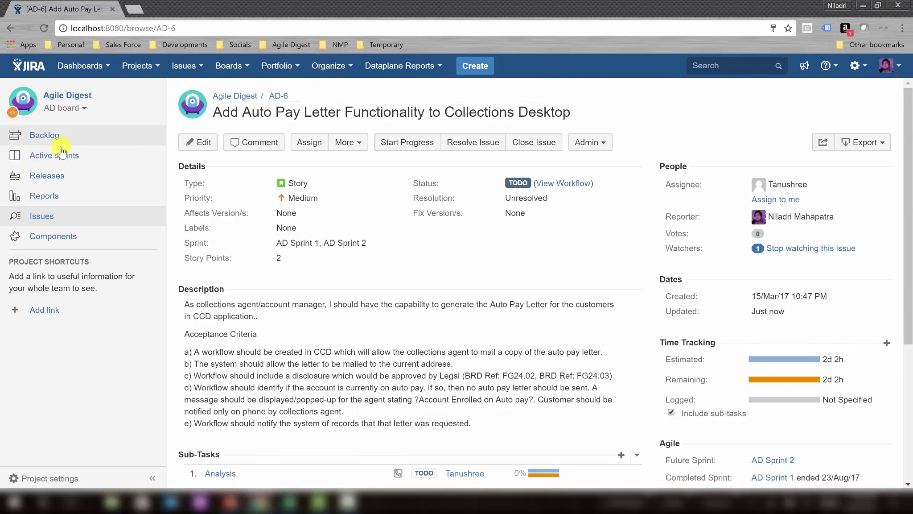
{"action": "left_click", "coordinate": [38, 139]}
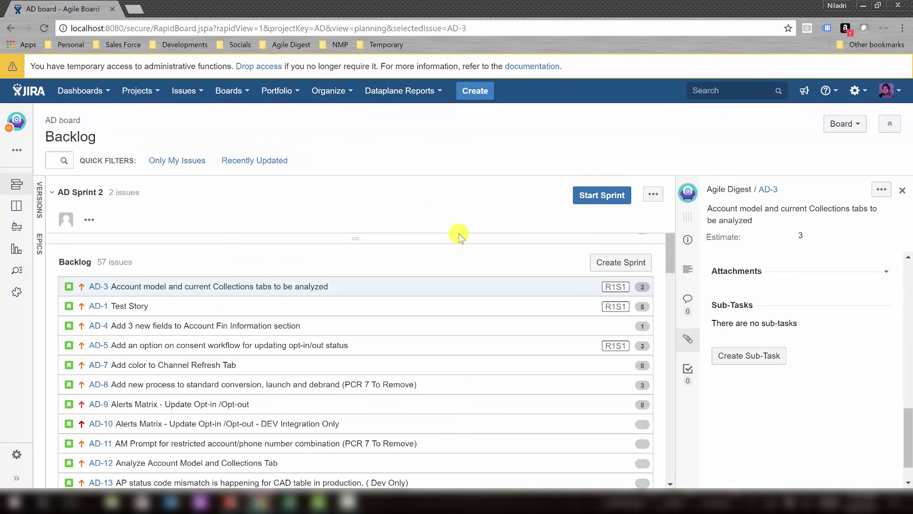
Open the Create Subtask form from the AD-3 detail panel.
{"action": "mouse_move", "coordinate": [670, 249]}
{"action": "left_mouse_down"}
{"action": "mouse_move", "coordinate": [670, 263]}
{"action": "mouse_move", "coordinate": [668, 251]}
{"action": "left_mouse_up"}
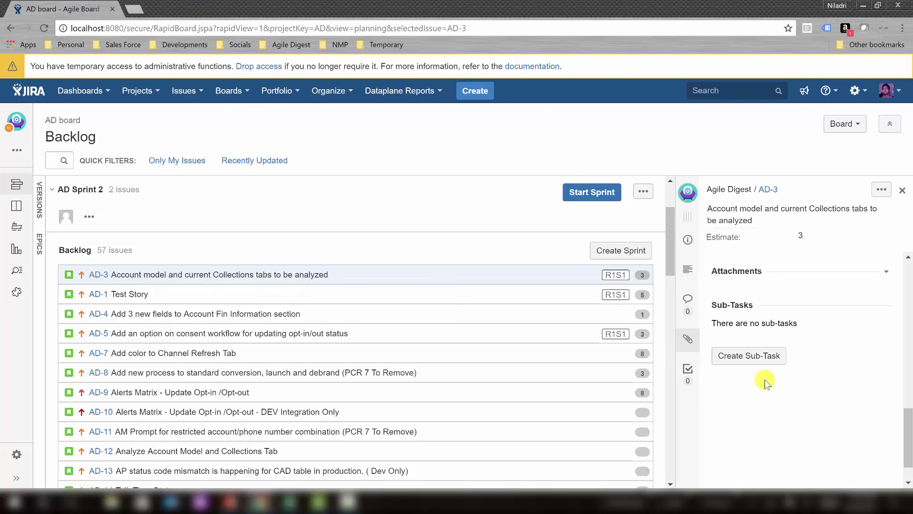
{"action": "left_click", "coordinate": [747, 359]}
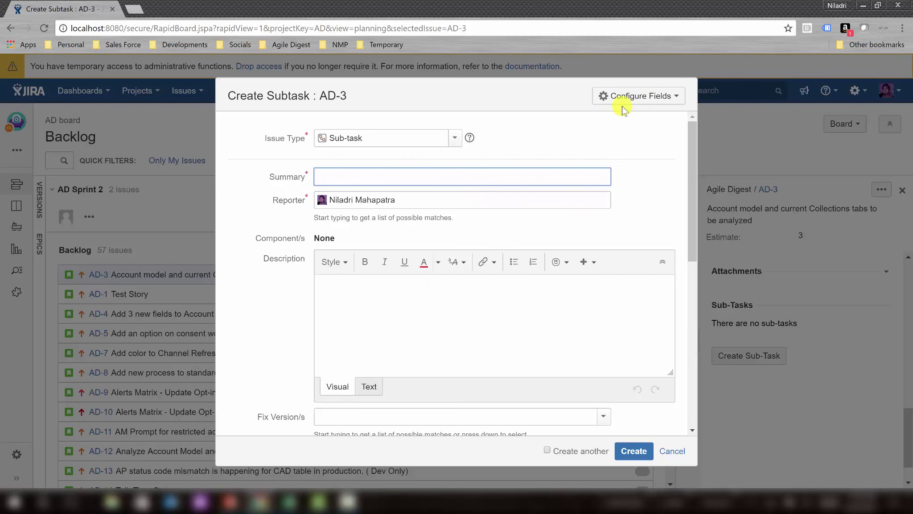
Use custom form fields: add Assignee and Time Tracking, remove Component/s, Priority and Description.
{"action": "left_click", "coordinate": [641, 95]}
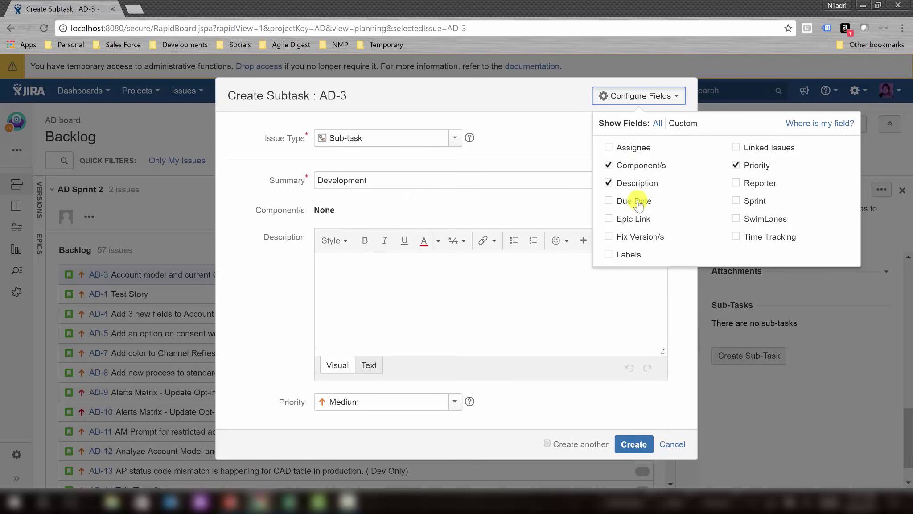
{"action": "left_click", "coordinate": [658, 125]}
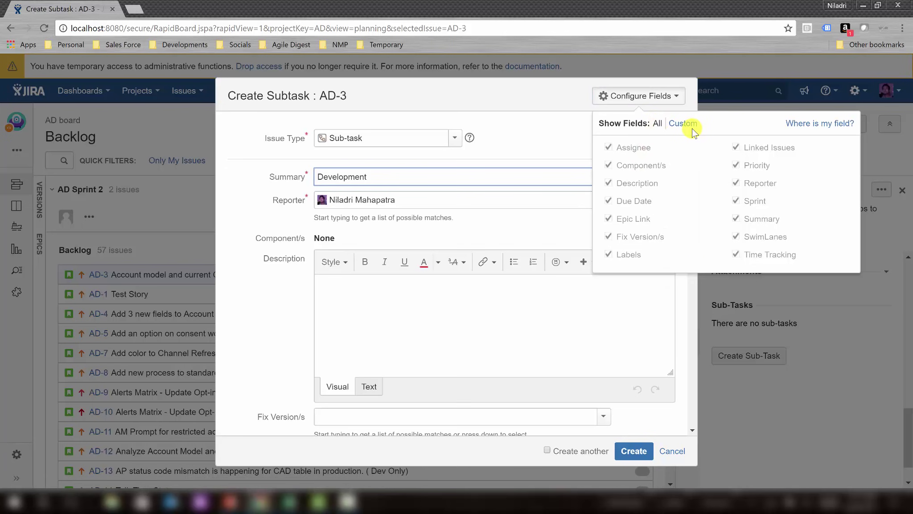
{"action": "left_click", "coordinate": [691, 126]}
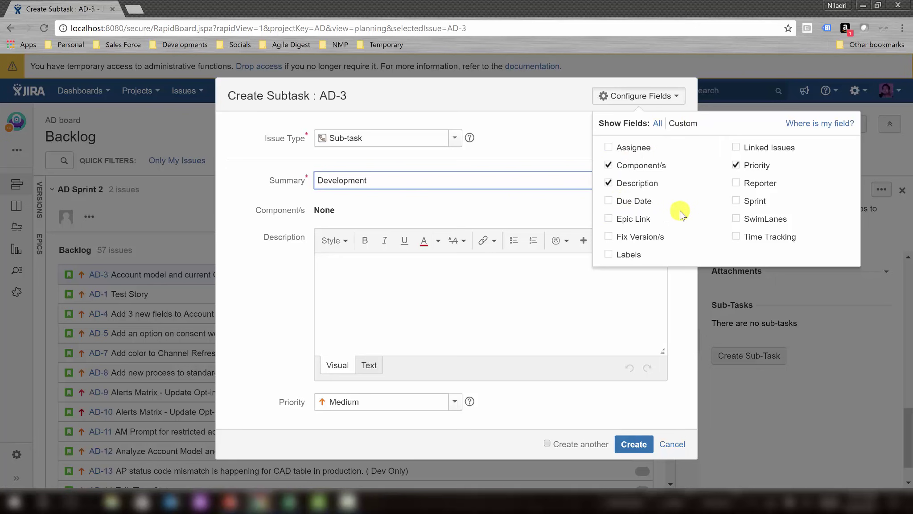
{"action": "left_click", "coordinate": [609, 148]}
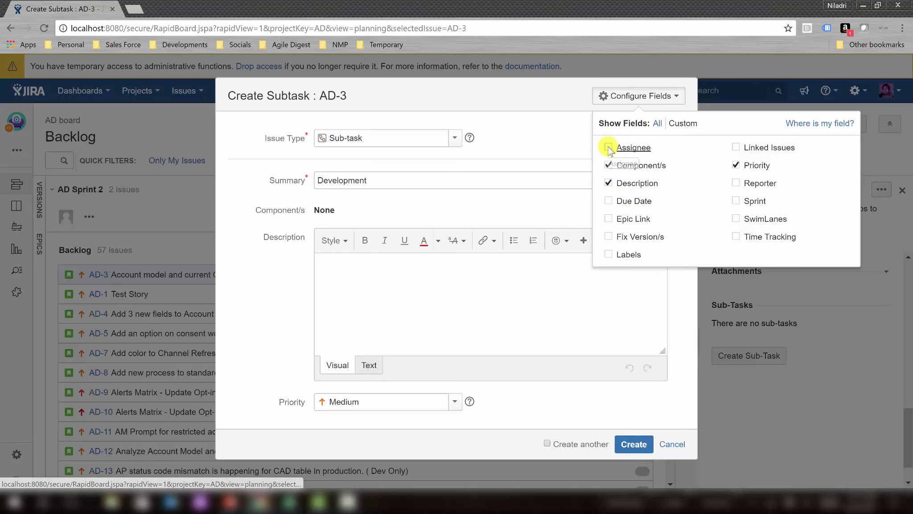
{"action": "left_click", "coordinate": [609, 166]}
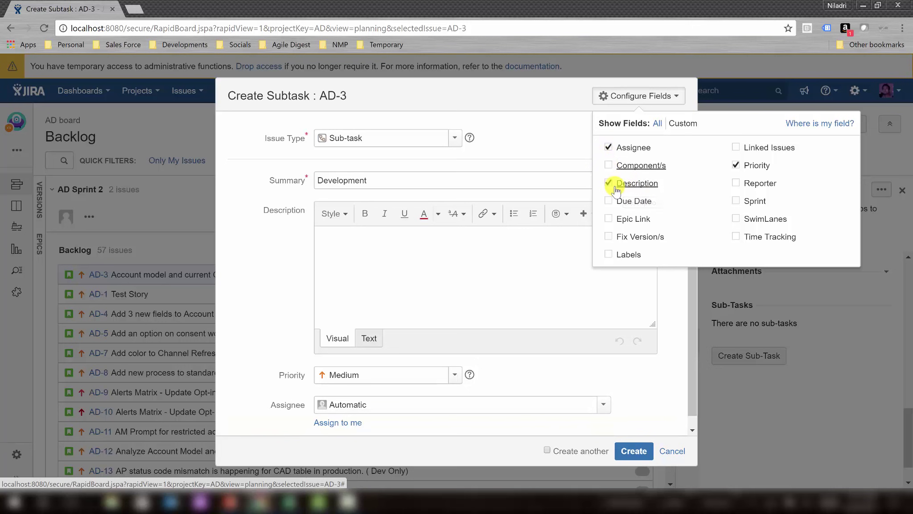
{"action": "left_click", "coordinate": [736, 165]}
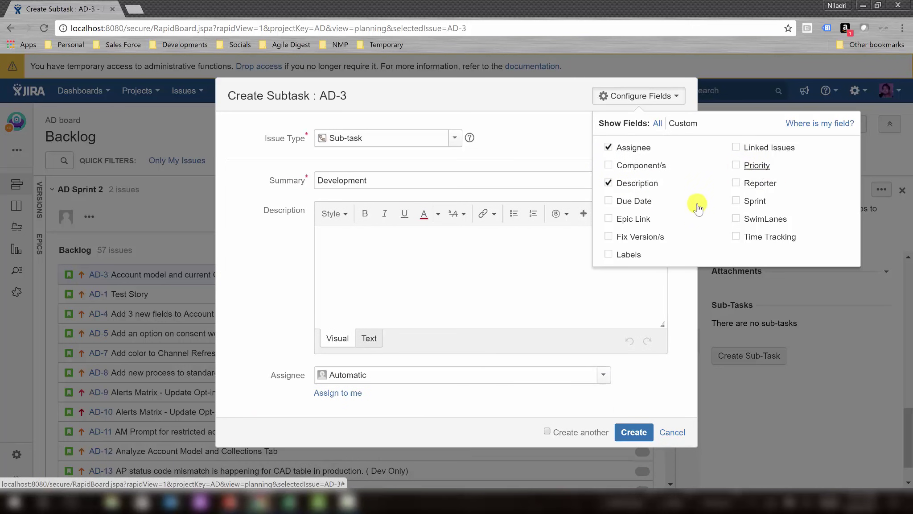
{"action": "left_click", "coordinate": [735, 237]}
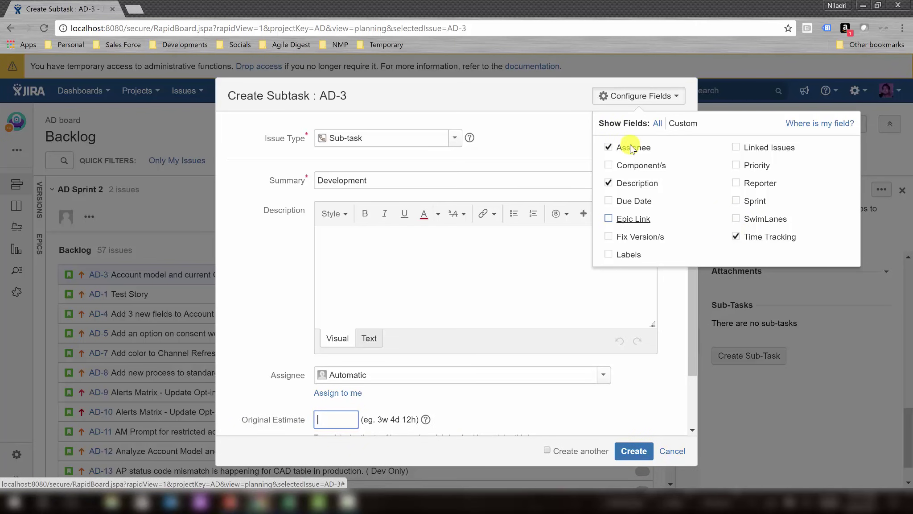
{"action": "left_click", "coordinate": [609, 184]}
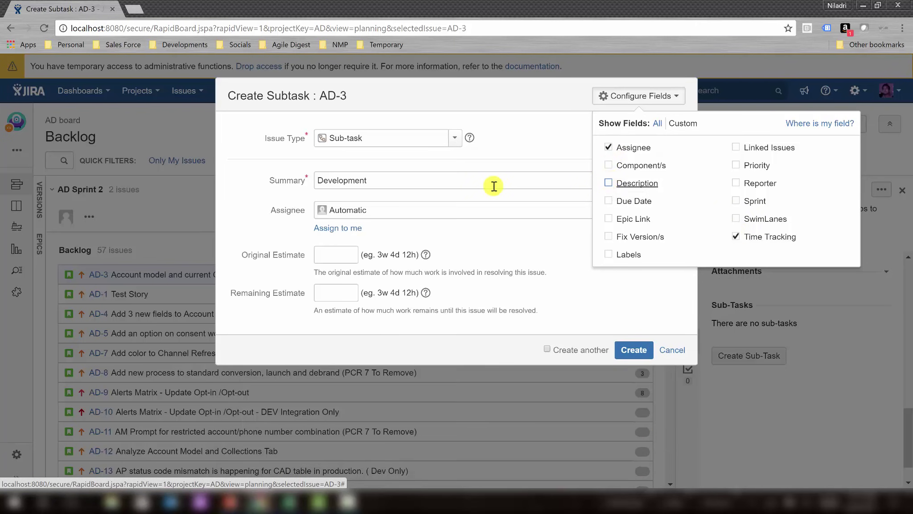
{"action": "left_click", "coordinate": [618, 289]}
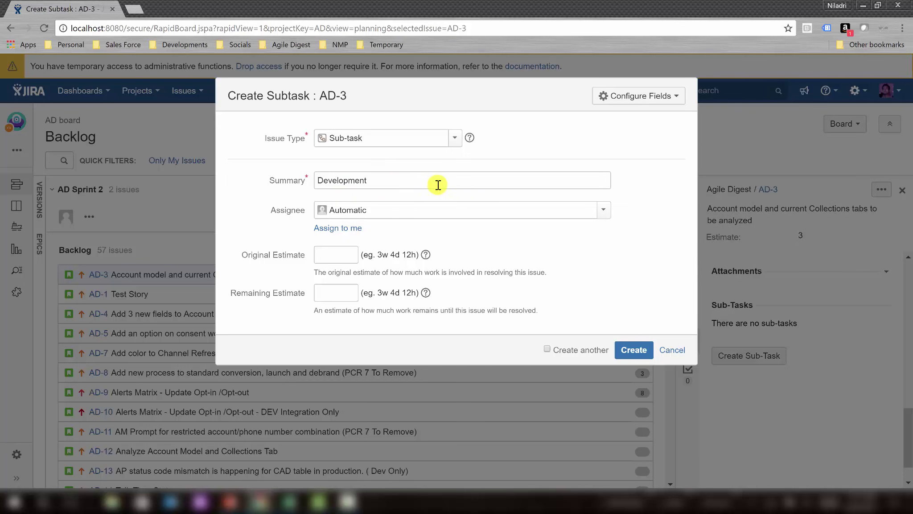
Create the AD-3 Development sub-task assigned to a team member, with 11h original and remaining estimates.
{"action": "left_click", "coordinate": [406, 212]}
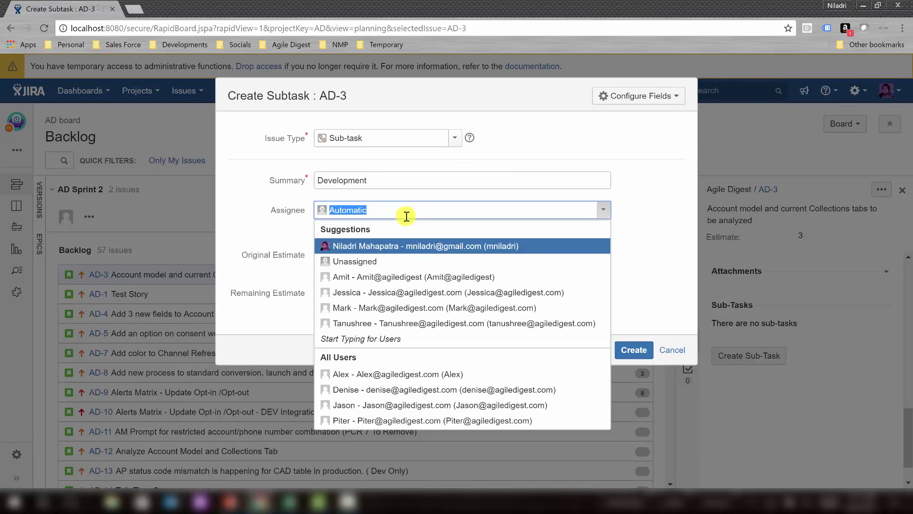
{"action": "left_click", "coordinate": [420, 389]}
{"action": "left_click", "coordinate": [329, 255]}
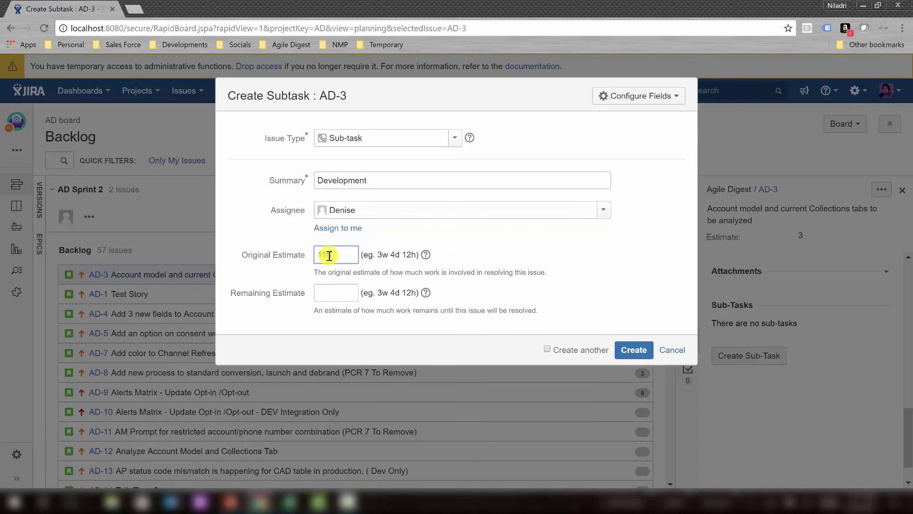
{"action": "type", "text": "11h"}
{"action": "left_click", "coordinate": [329, 293]}
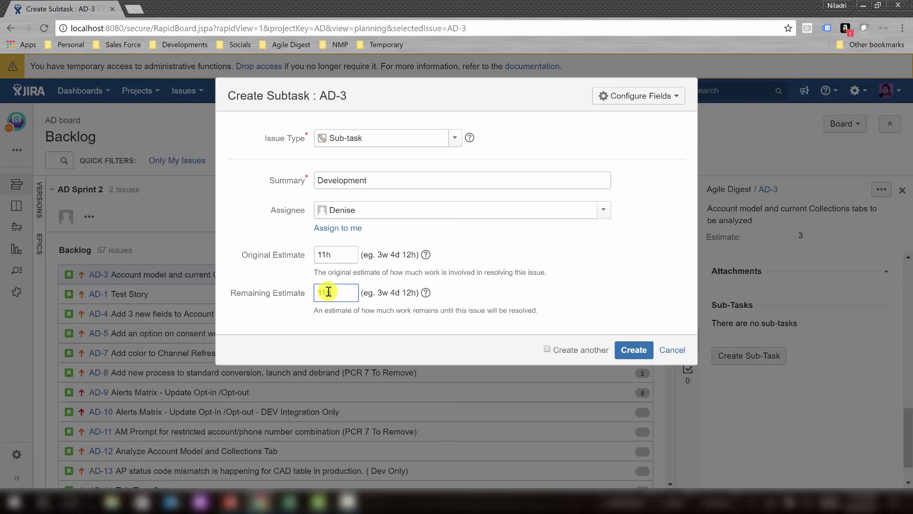
{"action": "type", "text": "11h"}
{"action": "left_click", "coordinate": [634, 350]}
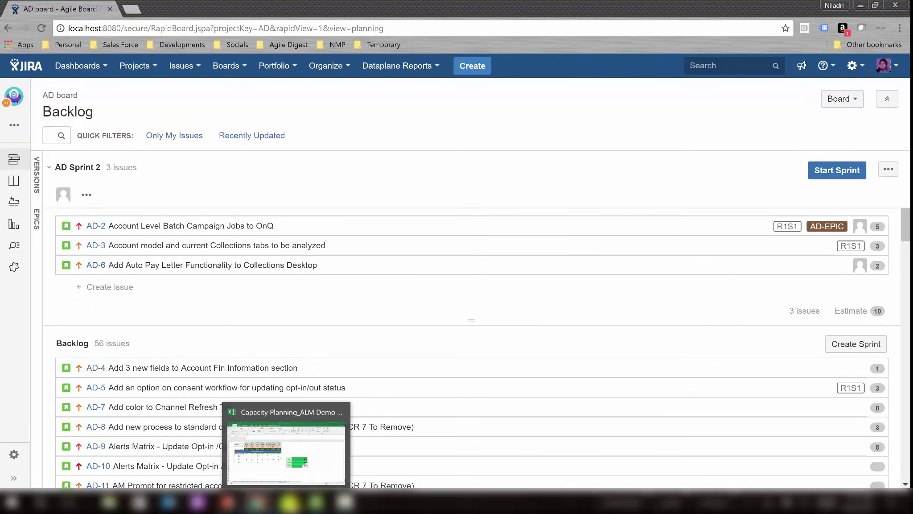
{"action": "left_click", "coordinate": [286, 502]}
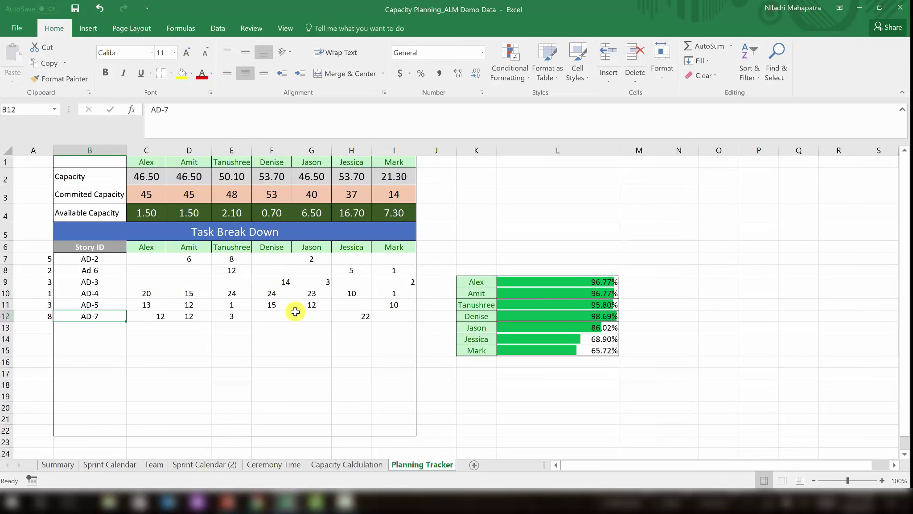
{"action": "left_click_drag", "start_coordinate": [147, 293], "coordinate": [393, 311]}
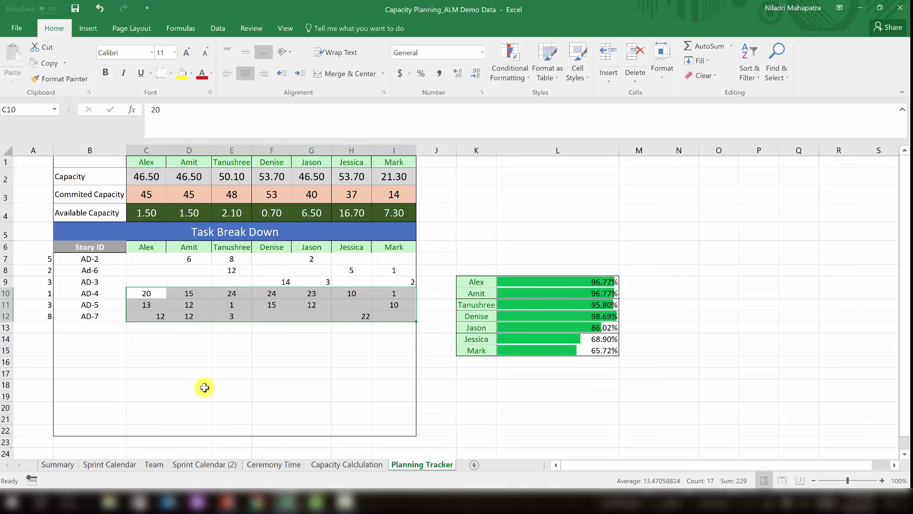
{"action": "left_click", "coordinate": [147, 293]}
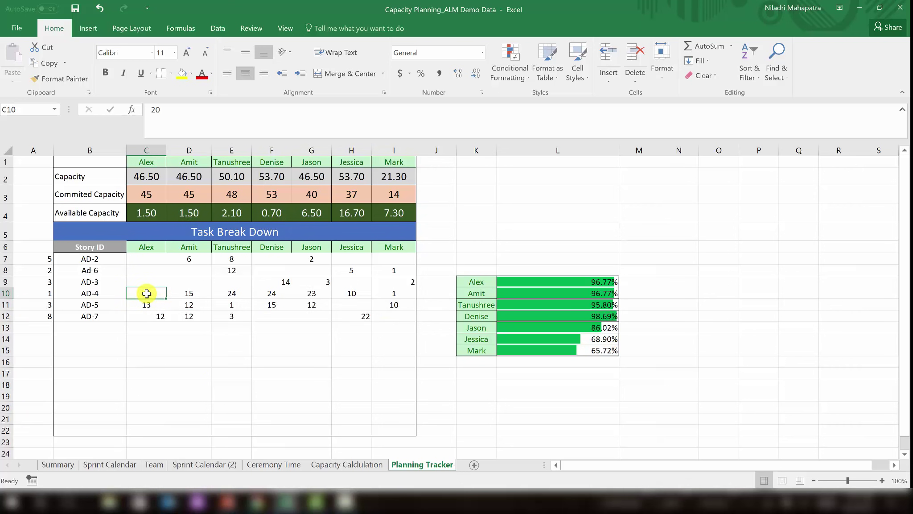
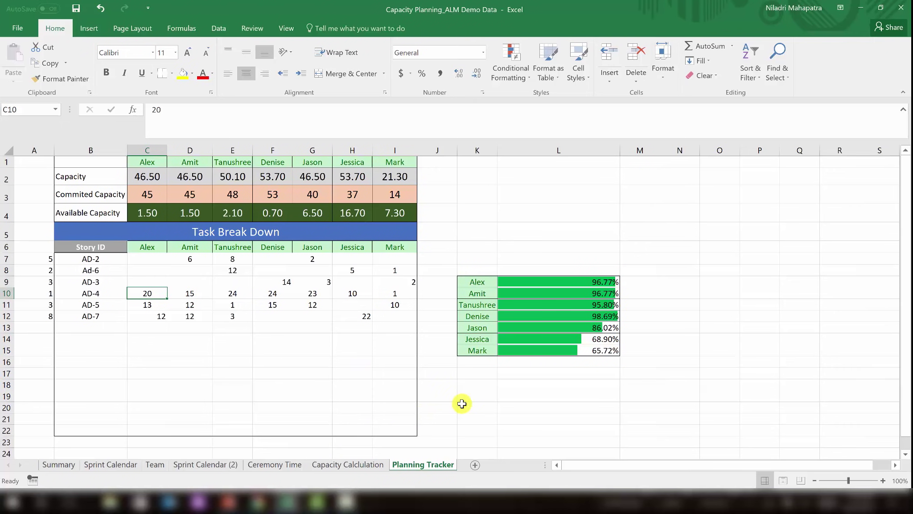
Switch from the Excel Planning Tracker back to the Jira AD board backlog.
{"action": "key", "text": "alt+Tab"}
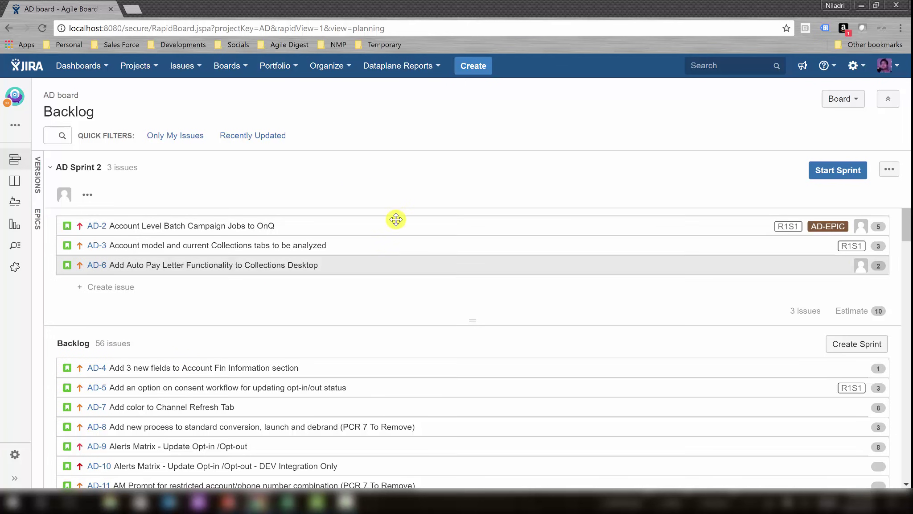
Add AD-4, AD-5 and AD-7 to AD Sprint 2, giving 6 issues with estimate 22.
{"action": "left_click_drag", "start_coordinate": [245, 375], "coordinate": [248, 292]}
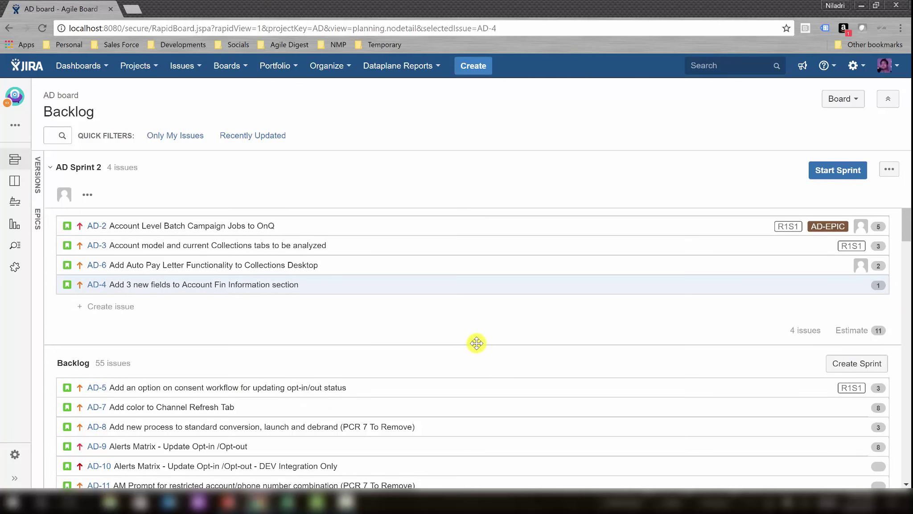
{"action": "left_click_drag", "start_coordinate": [473, 341], "coordinate": [456, 411]}
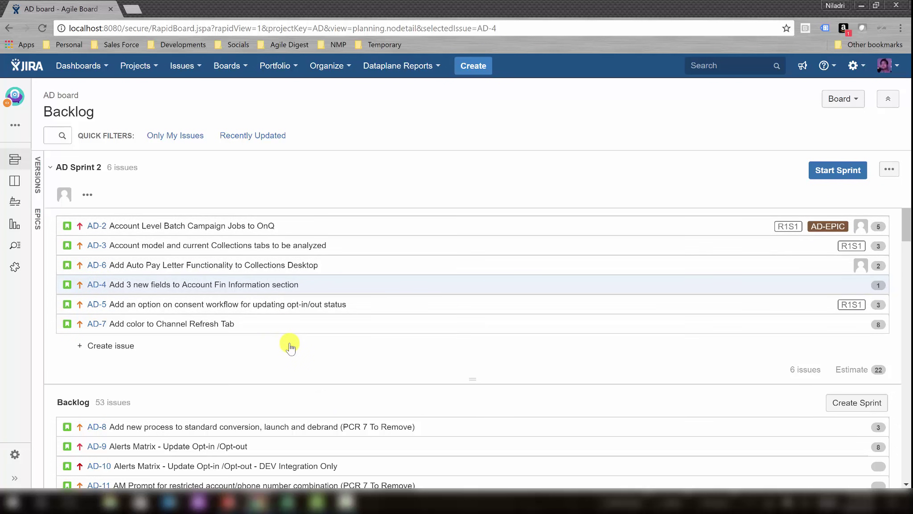
Review the sub-tasks of AD-2, AD-3, AD-6, AD-4, AD-5 and AD-7, then switch to Excel.
{"action": "left_click", "coordinate": [104, 228]}
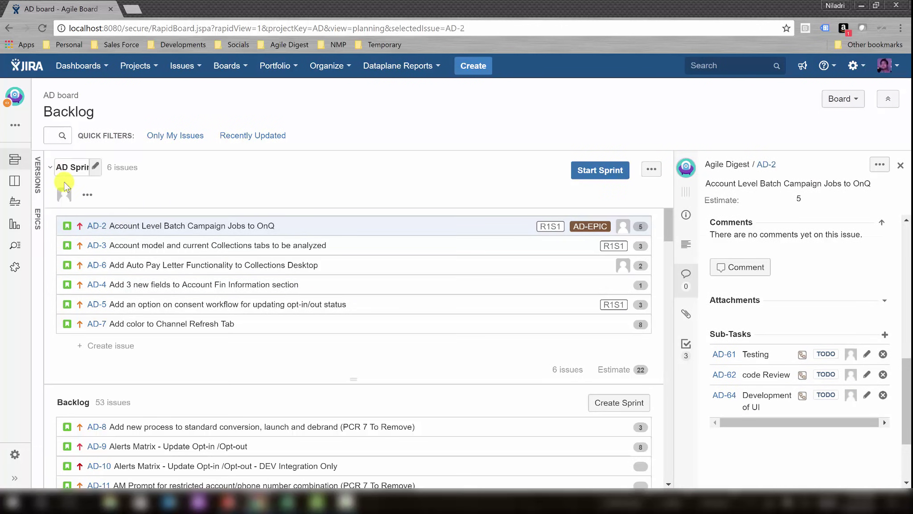
{"action": "left_click", "coordinate": [95, 246]}
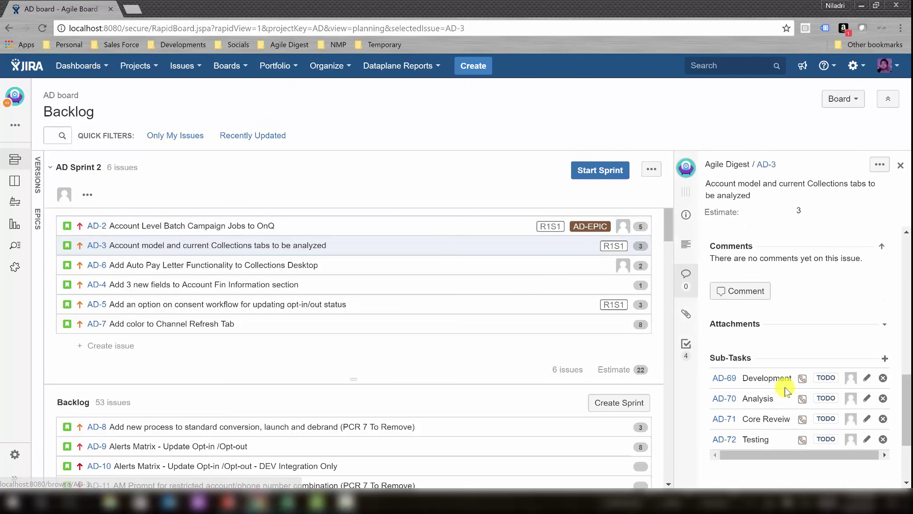
{"action": "left_click", "coordinate": [95, 265]}
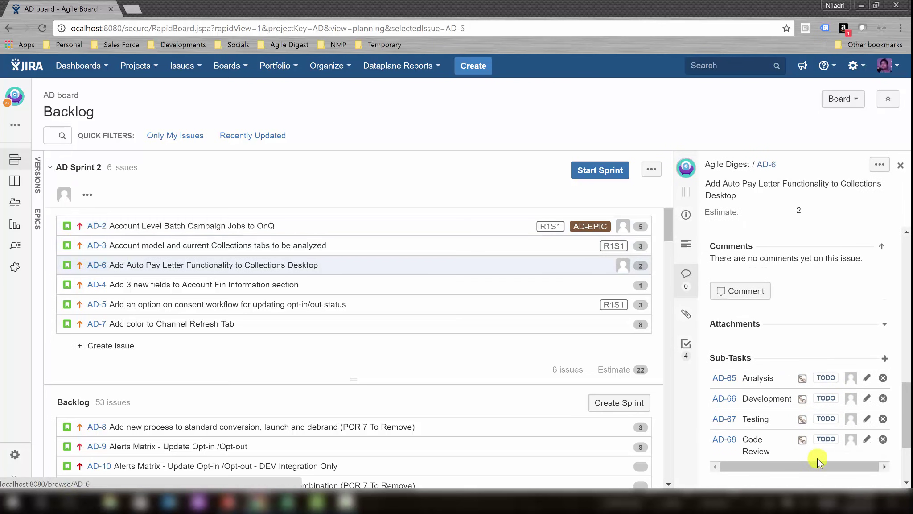
{"action": "left_click", "coordinate": [94, 286]}
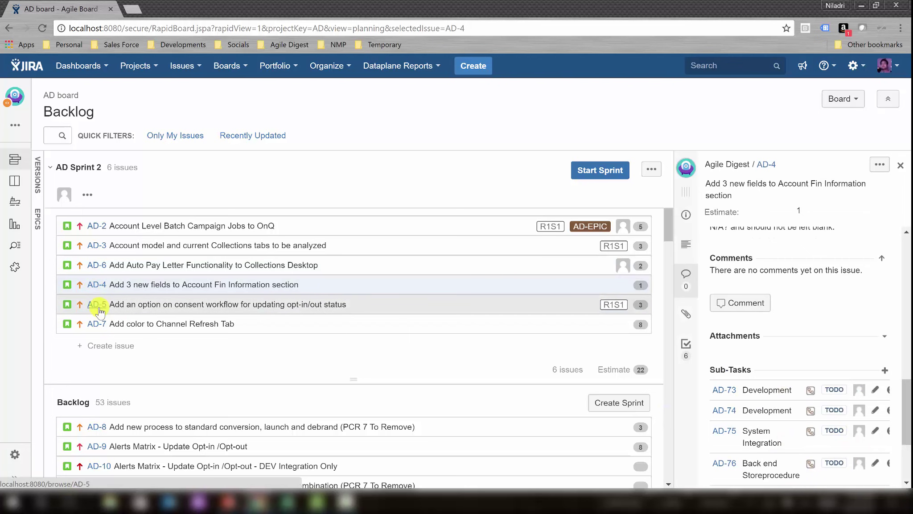
{"action": "left_click", "coordinate": [98, 307]}
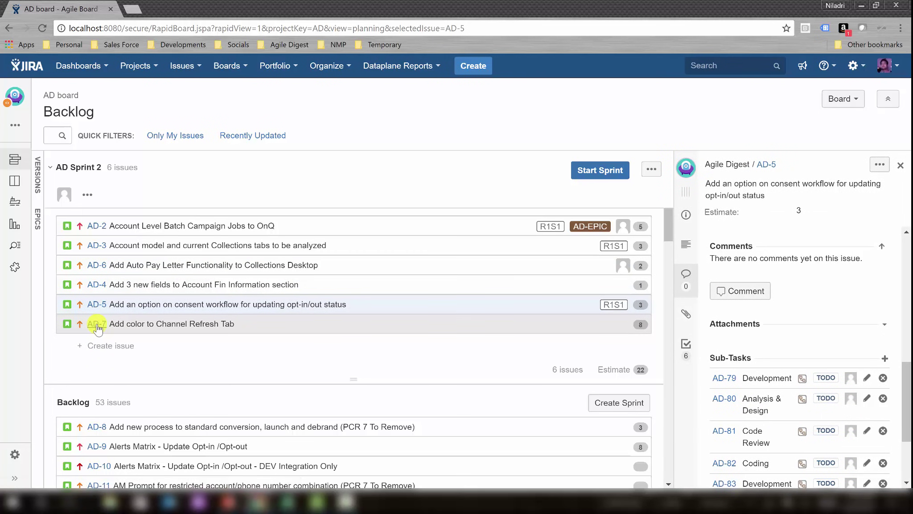
{"action": "left_click", "coordinate": [98, 327]}
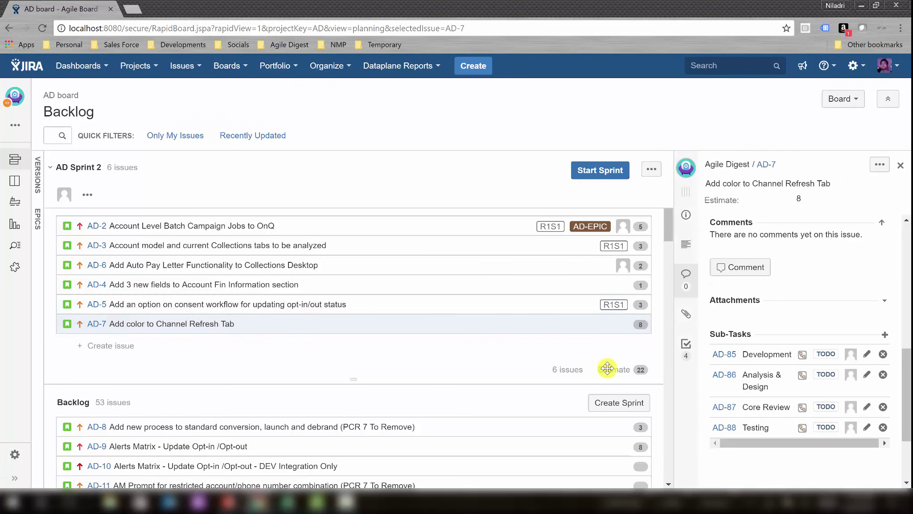
{"action": "key", "text": "alt+Tab"}
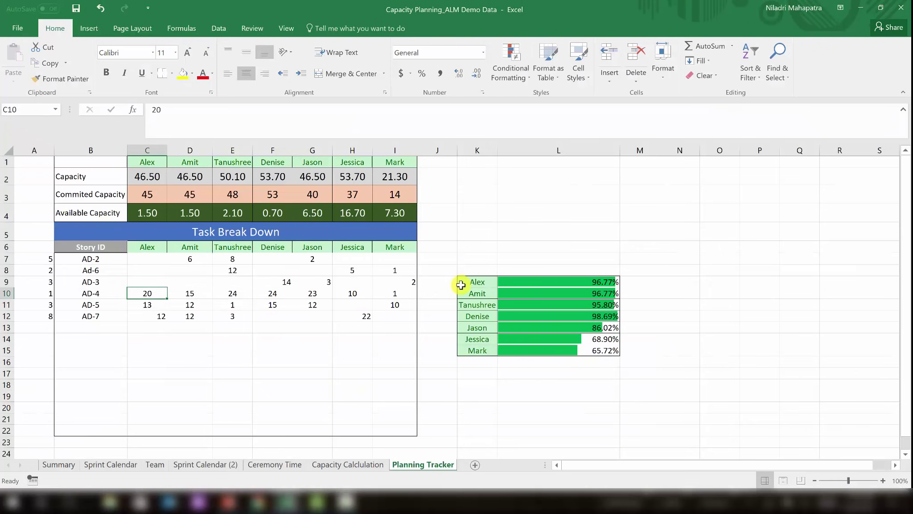
Compare Jira against the Excel Planning Tracker, checking AD-5's hours in cell E11, then return to Jira.
{"action": "key", "text": "alt+Tab"}
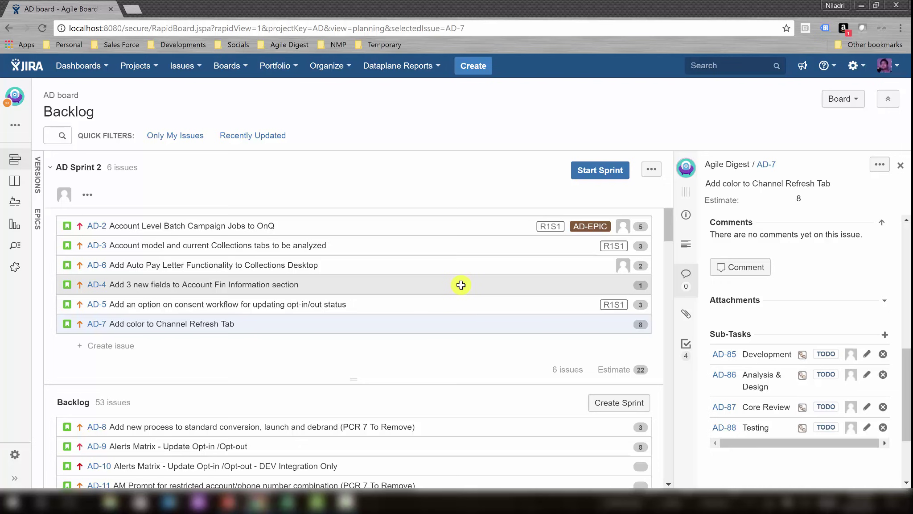
{"action": "key", "text": "alt+Tab"}
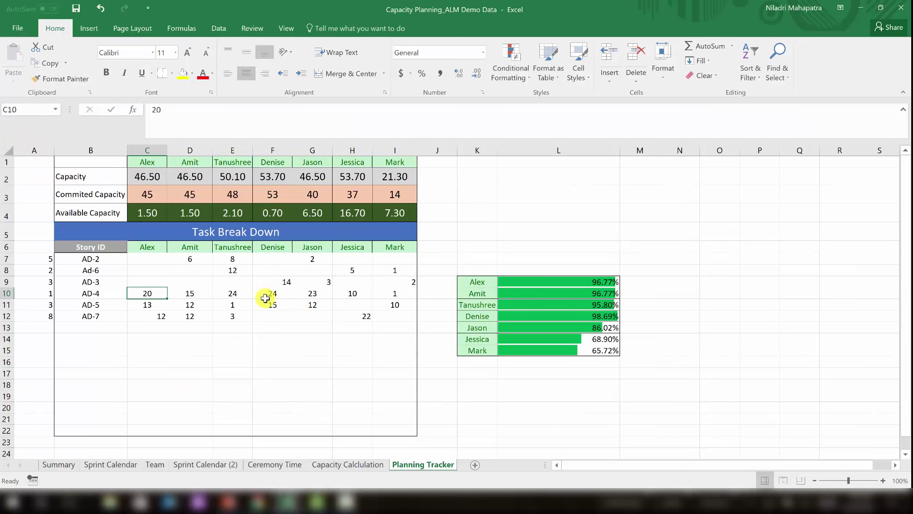
{"action": "left_click", "coordinate": [247, 306]}
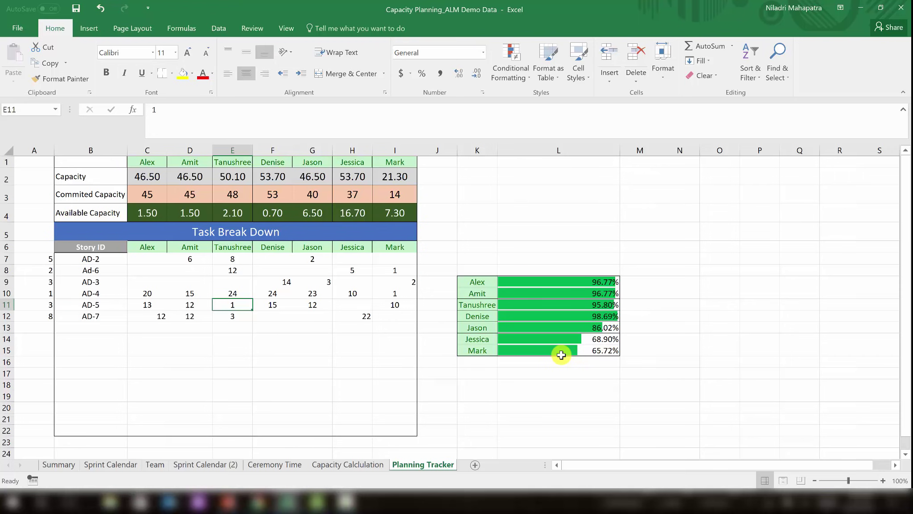
{"action": "key", "text": "alt+Tab"}
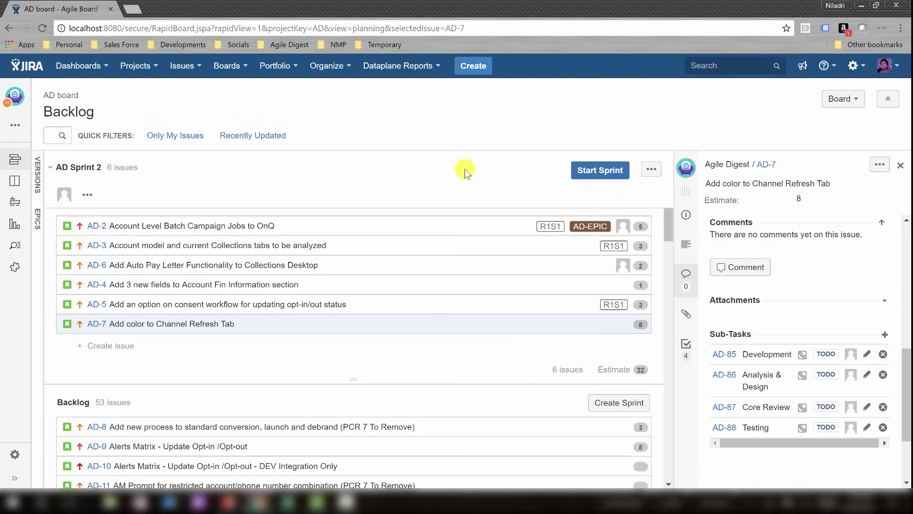
Start AD Sprint 2 as a 2-week sprint beginning 30/Aug/17 01:00 AM.
{"action": "left_click", "coordinate": [603, 171]}
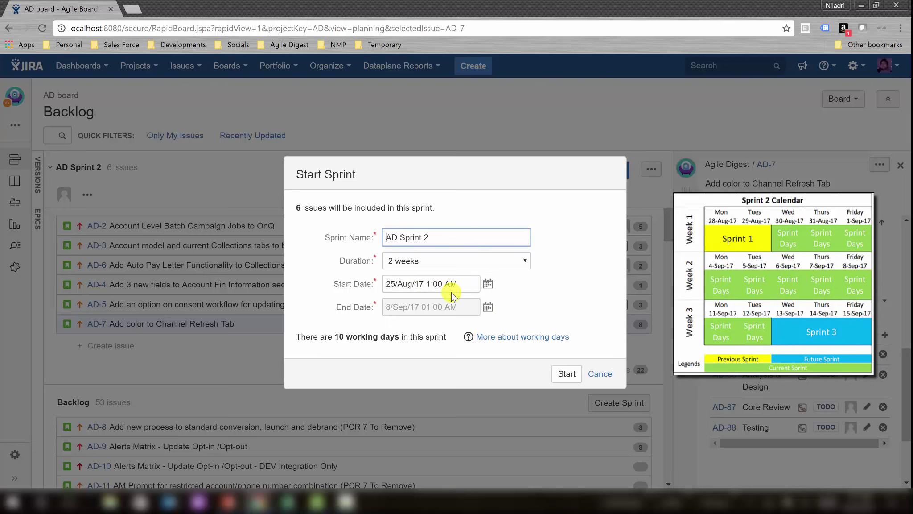
{"action": "left_click", "coordinate": [488, 283]}
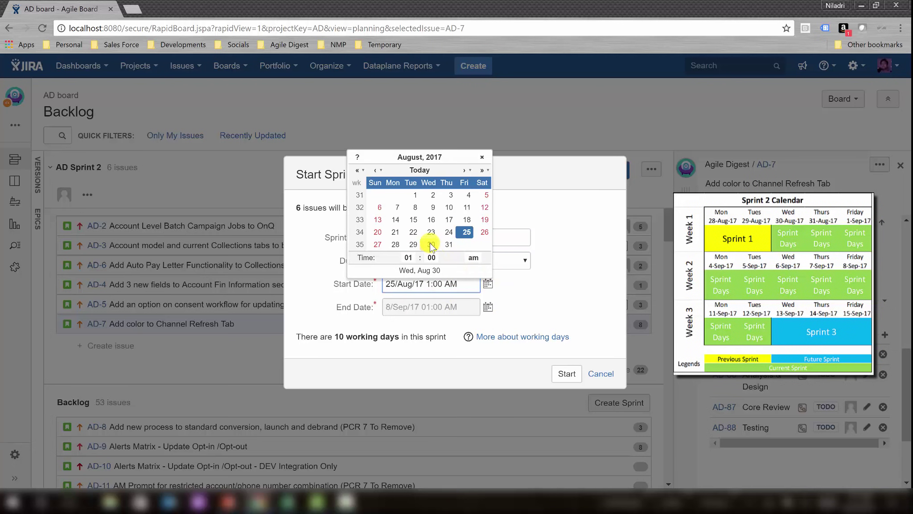
{"action": "left_click", "coordinate": [431, 245]}
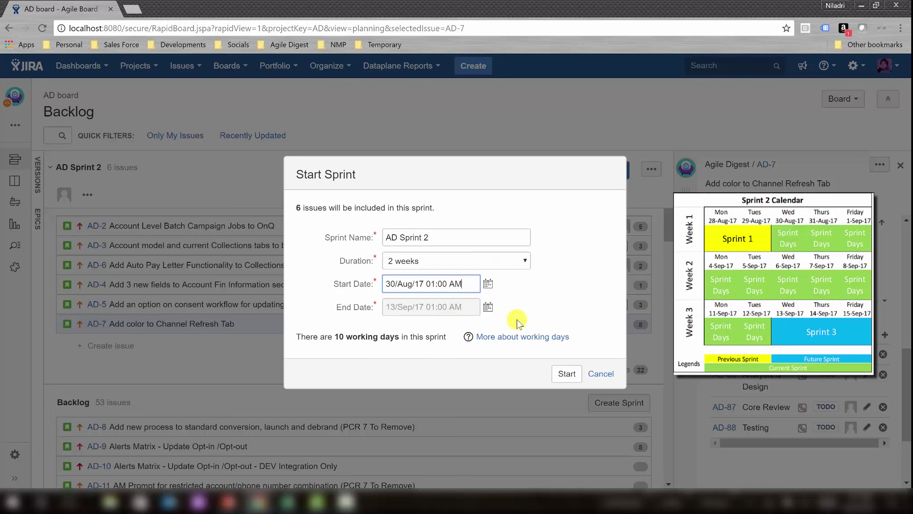
{"action": "left_click", "coordinate": [567, 375]}
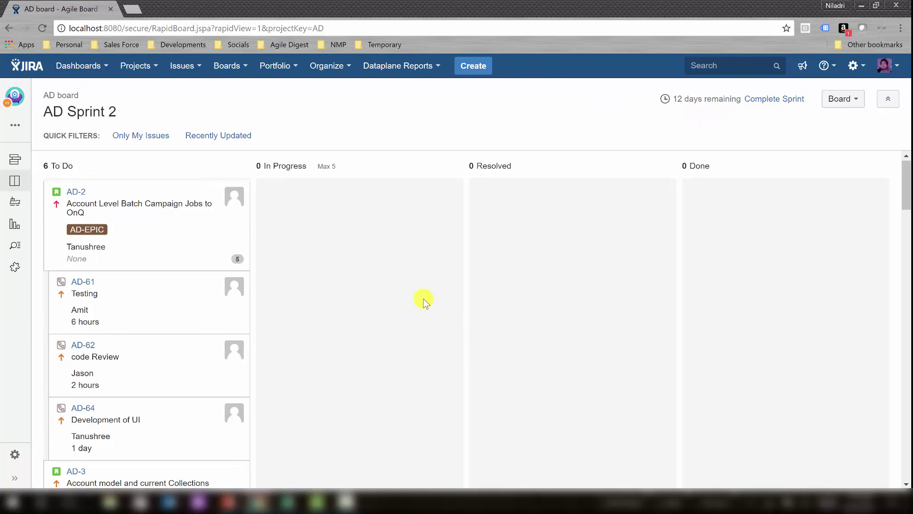
Open the details of sub-task AD-61 Testing on the sprint board.
{"action": "scroll", "coordinate": [423, 299], "scroll_direction": "down", "scroll_amount": 3}
{"action": "scroll", "coordinate": [423, 299], "scroll_direction": "up", "scroll_amount": 1}
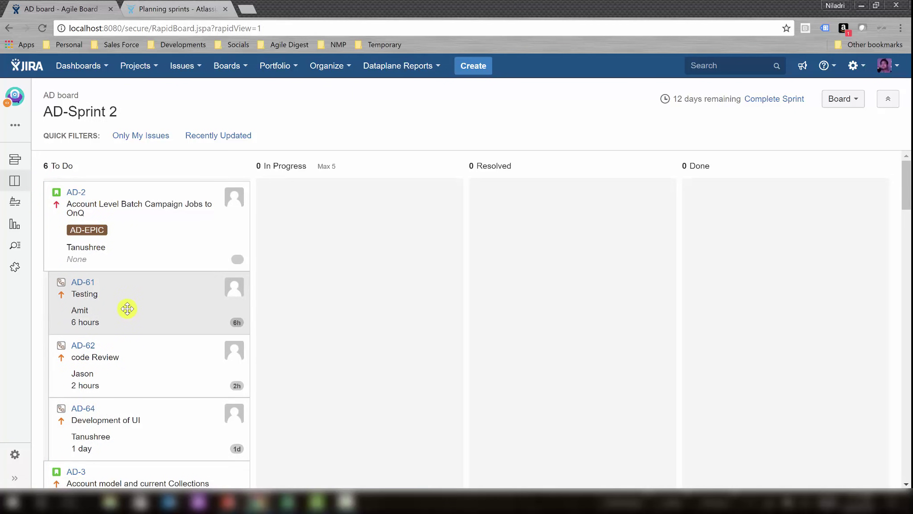
{"action": "left_click", "coordinate": [75, 284]}
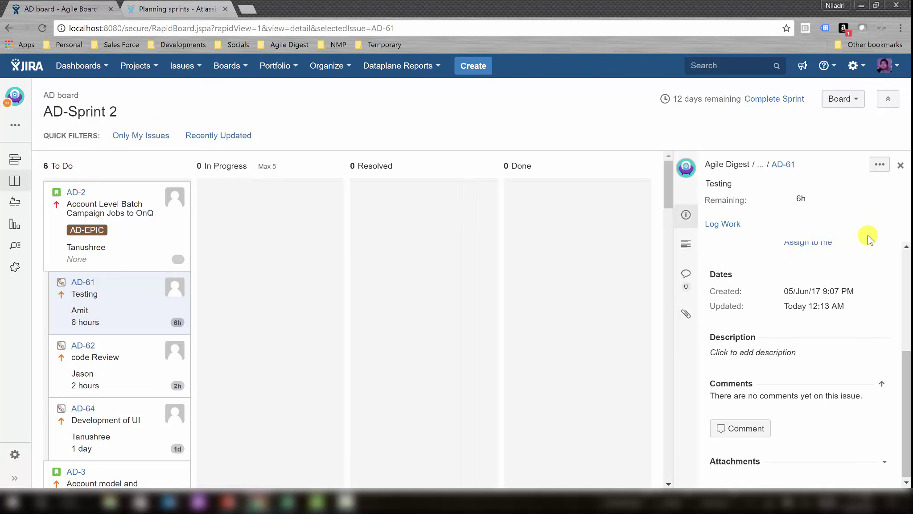
{"action": "left_click_drag", "start_coordinate": [908, 355], "coordinate": [909, 215]}
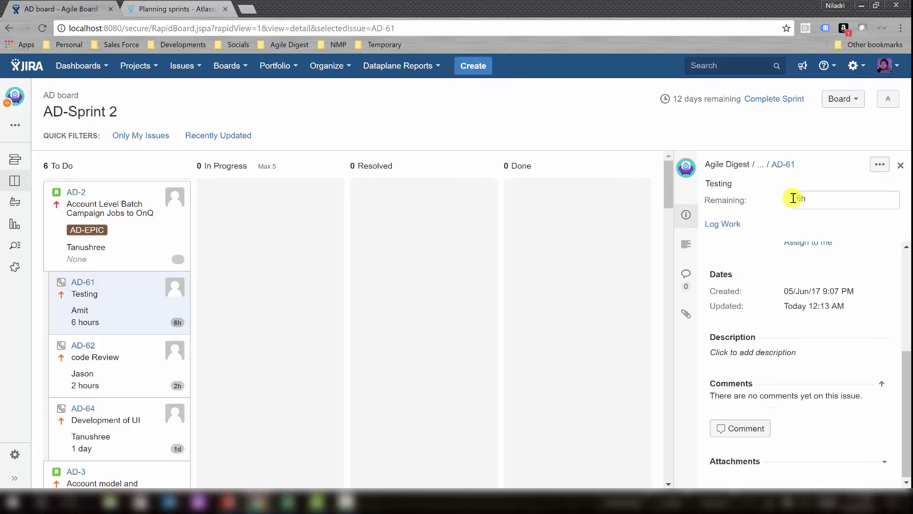
Inspect story AD-2's estimate, then bring back the AD-61 Testing details showing 6h remaining.
{"action": "left_click", "coordinate": [70, 199]}
{"action": "left_click", "coordinate": [801, 199]}
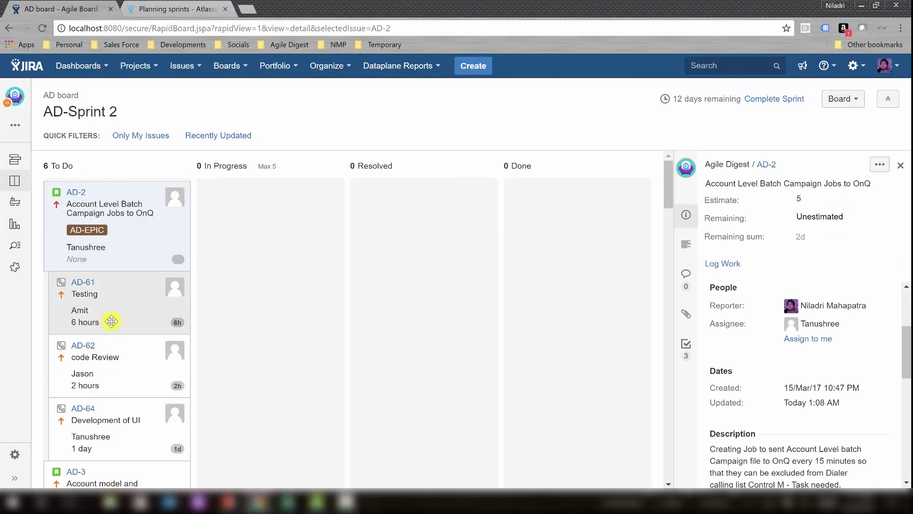
{"action": "scroll", "coordinate": [134, 383], "scroll_direction": "down", "scroll_amount": 3}
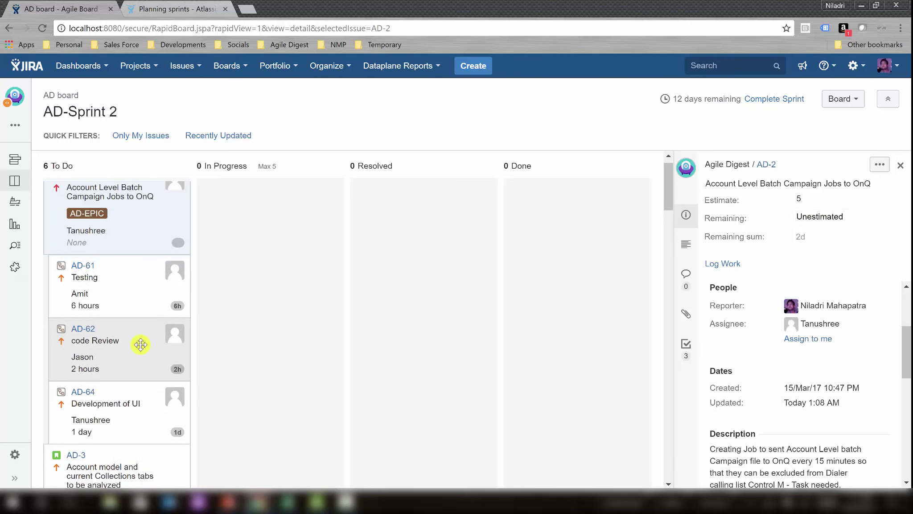
{"action": "scroll", "coordinate": [141, 344], "scroll_direction": "up", "scroll_amount": 3}
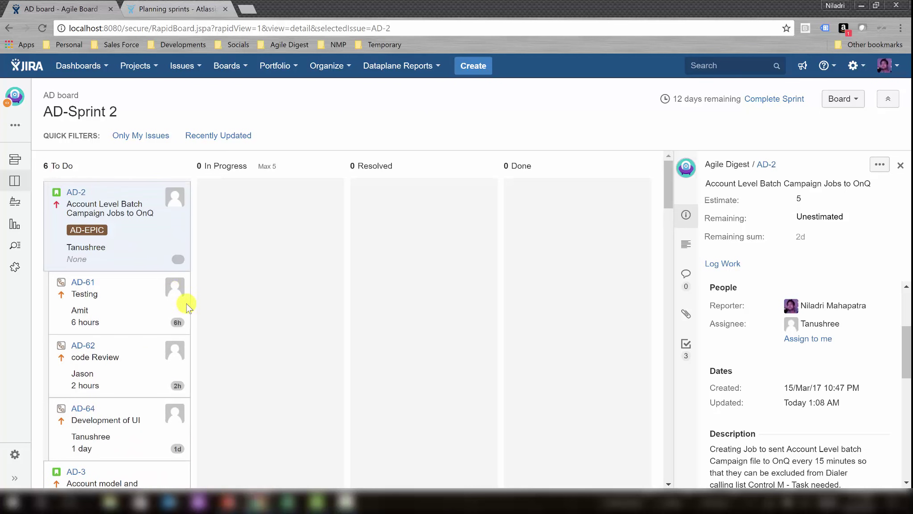
{"action": "left_click", "coordinate": [136, 301]}
{"action": "left_click_drag", "start_coordinate": [201, 302], "coordinate": [133, 302]}
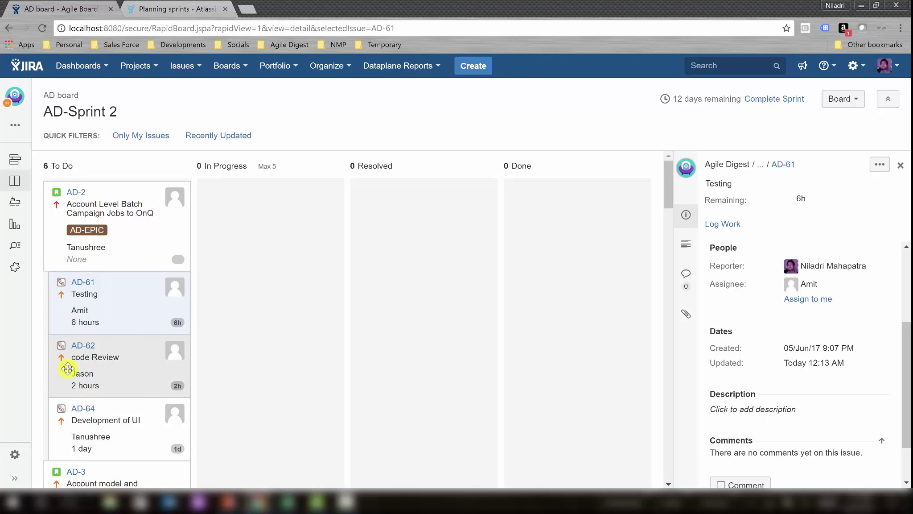
Leave AD-61's priority at Medium and close its details, keeping every card in To Do.
{"action": "left_click", "coordinate": [85, 286]}
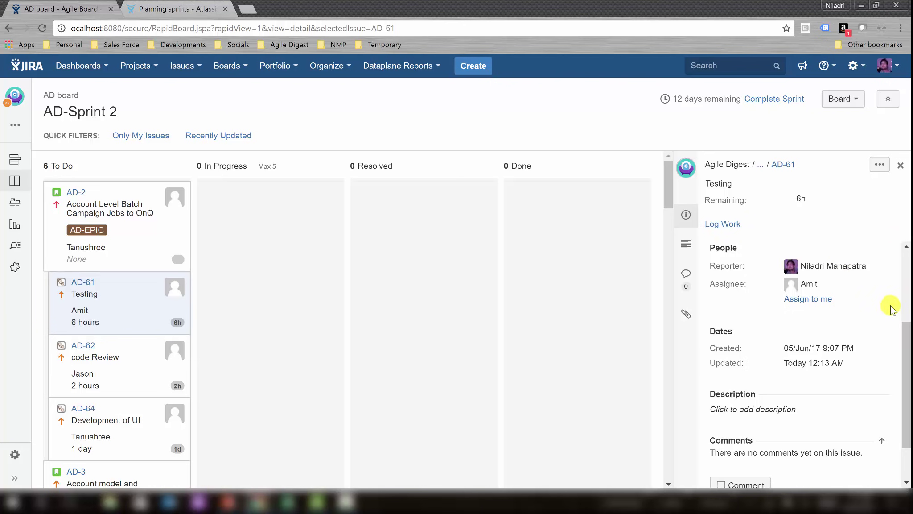
{"action": "left_click_drag", "start_coordinate": [908, 356], "coordinate": [903, 241]}
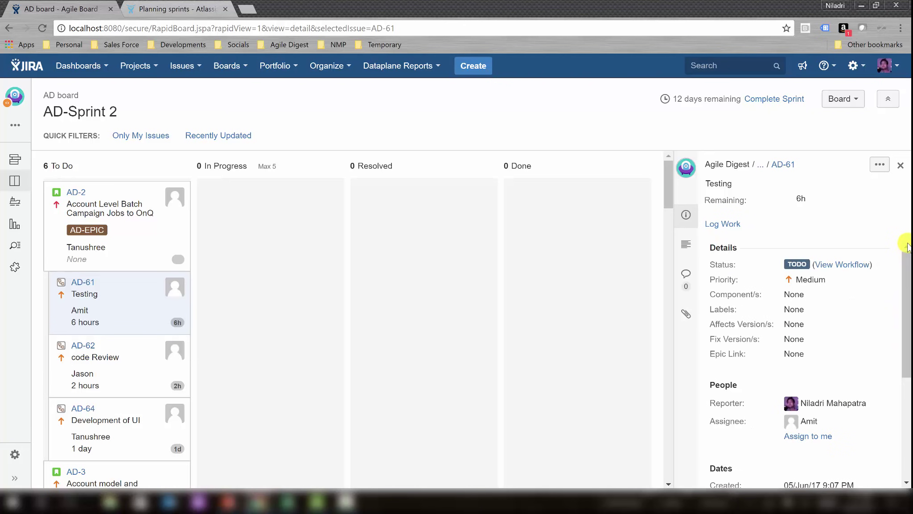
{"action": "left_click", "coordinate": [813, 284]}
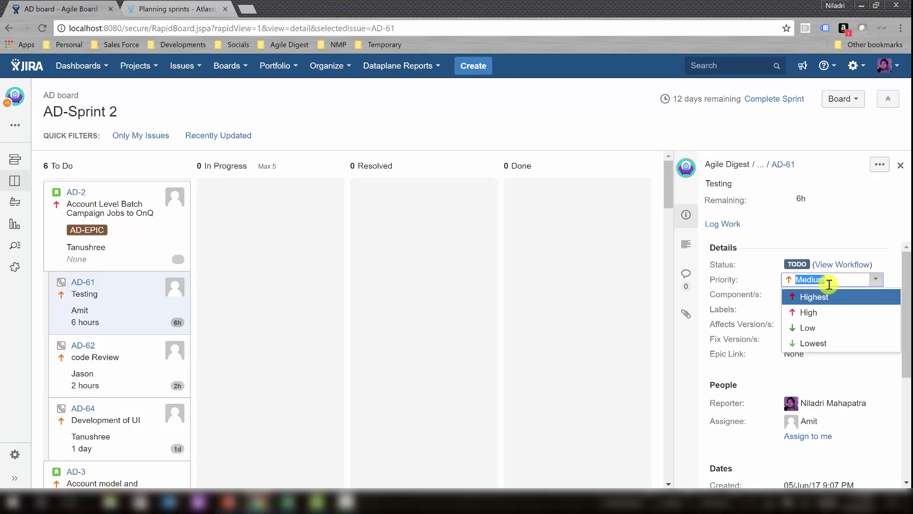
{"action": "left_click", "coordinate": [831, 246]}
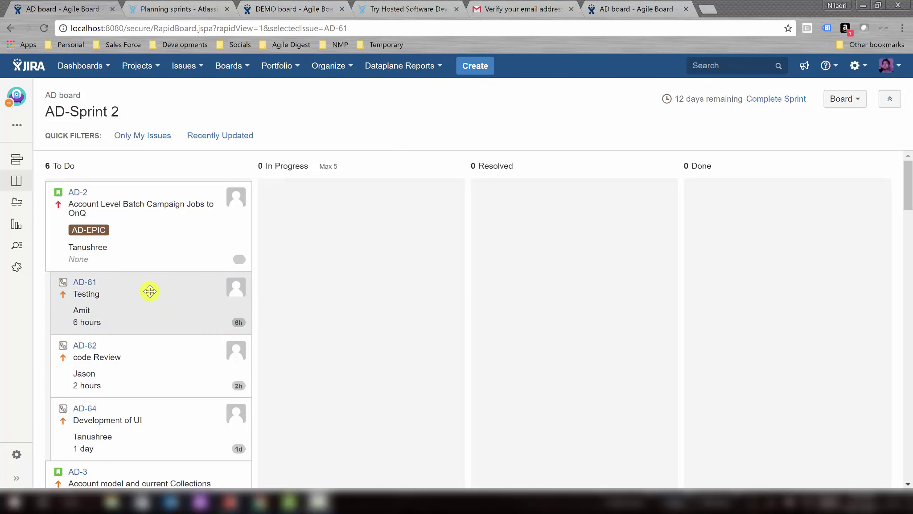
{"action": "left_click_drag", "start_coordinate": [240, 238], "coordinate": [134, 245]}
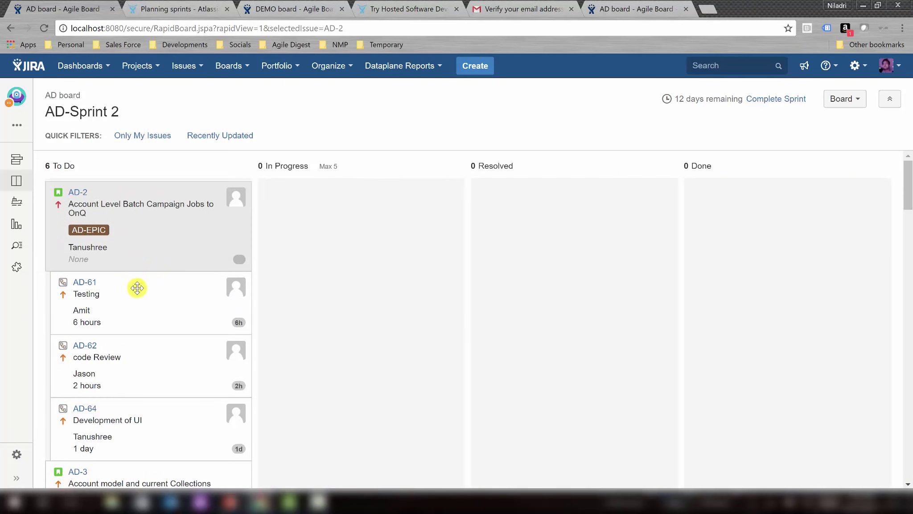
{"action": "left_click_drag", "start_coordinate": [247, 301], "coordinate": [146, 302]}
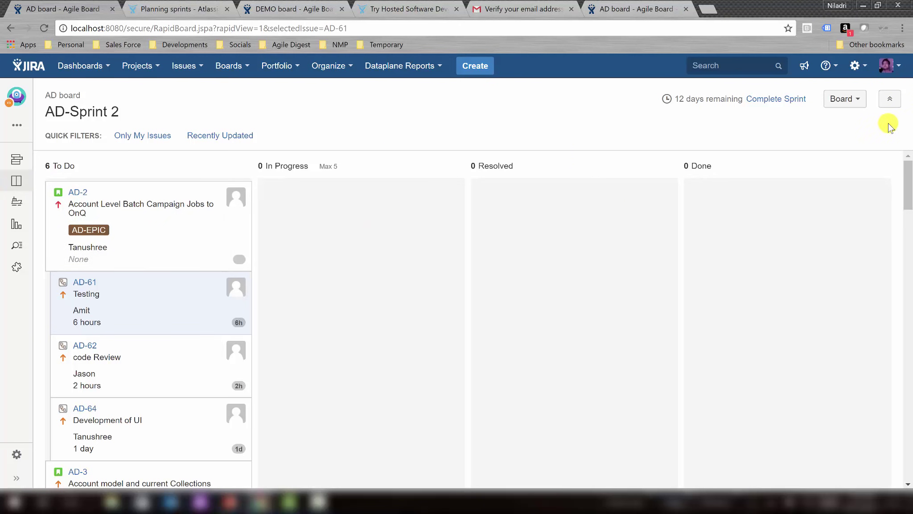
Change the AD board's Base Swimlanes setting from Queries to Stories and go back to the board.
{"action": "left_click", "coordinate": [843, 99]}
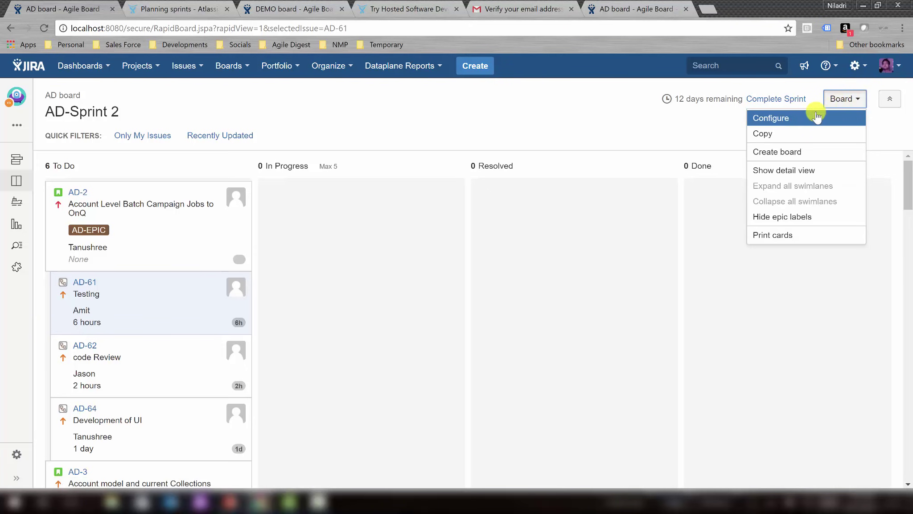
{"action": "left_click", "coordinate": [792, 119]}
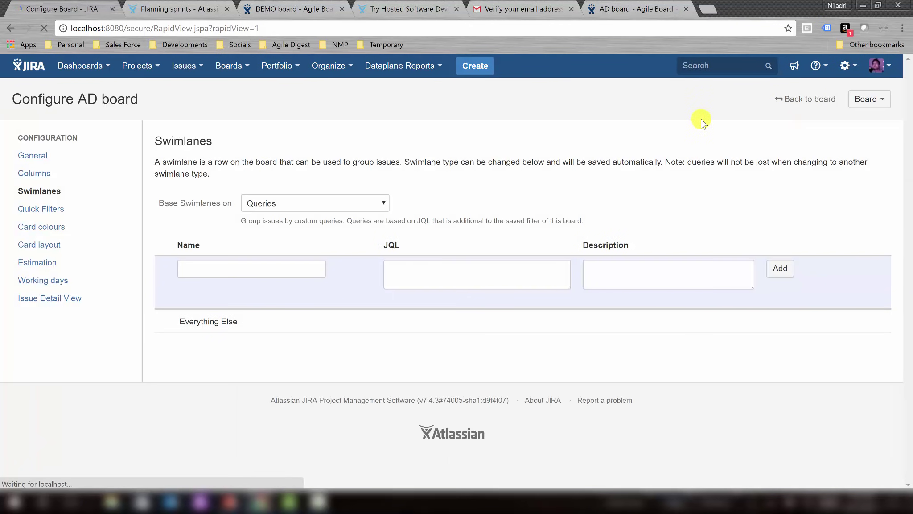
{"action": "left_click", "coordinate": [60, 195]}
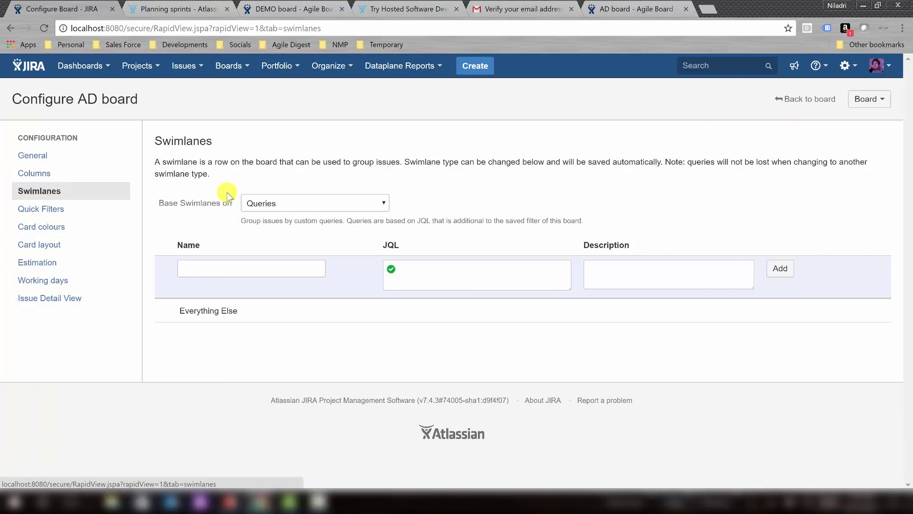
{"action": "left_click", "coordinate": [329, 206]}
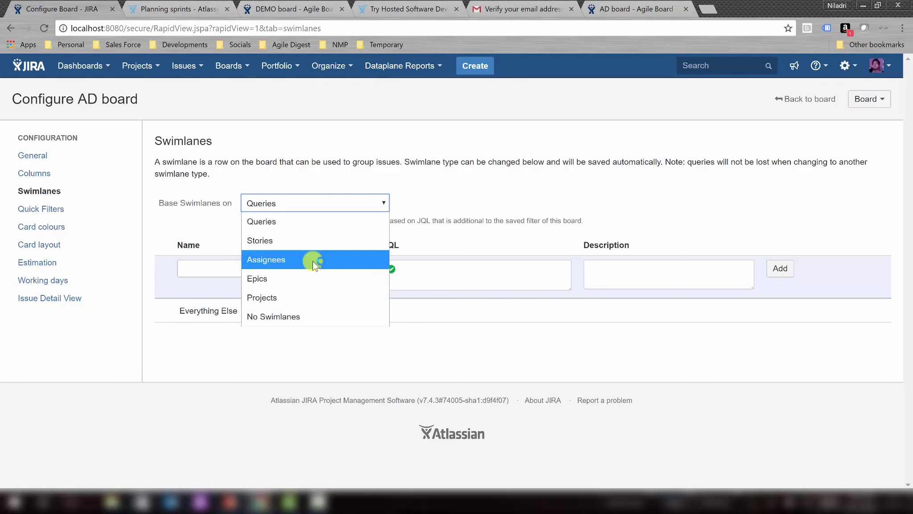
{"action": "left_click", "coordinate": [286, 240]}
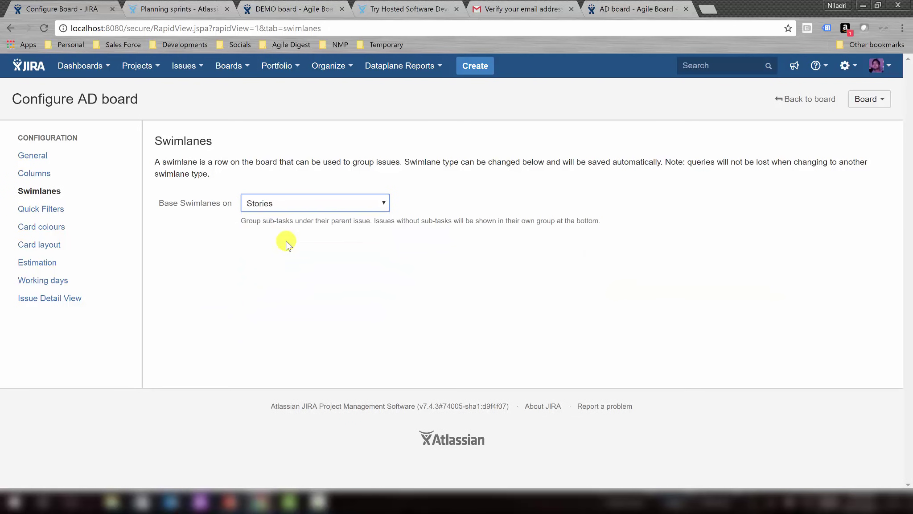
{"action": "left_click", "coordinate": [807, 100]}
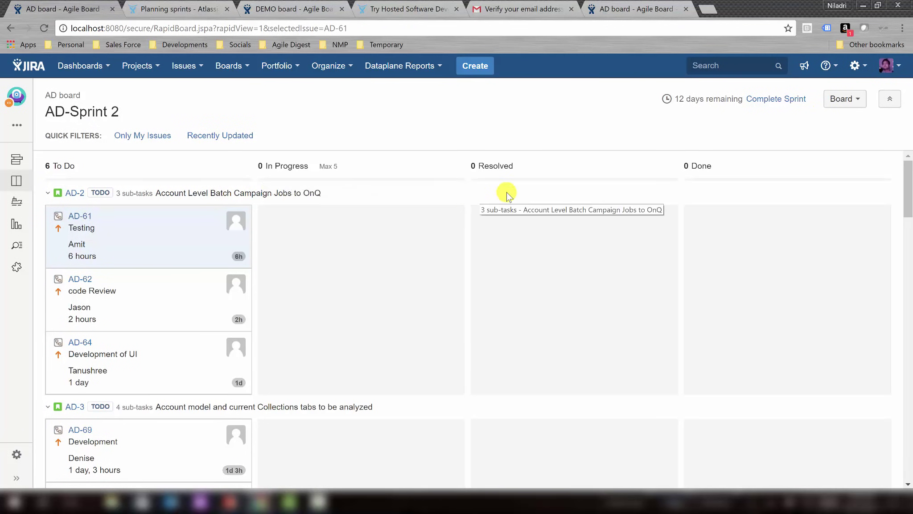
Move sub-task AD-62 code Review (2 hours) under story AD-2 into In Progress.
{"action": "left_click_drag", "start_coordinate": [160, 290], "coordinate": [355, 304]}
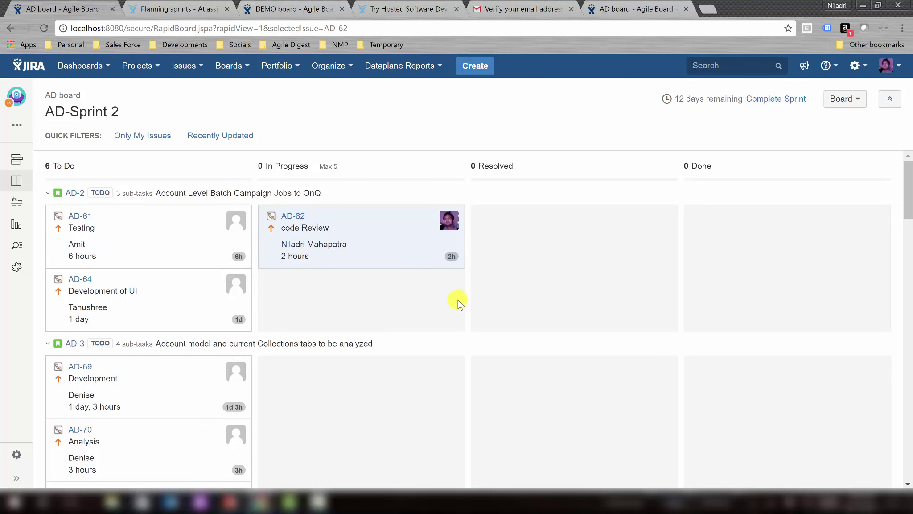
{"action": "scroll", "coordinate": [459, 303], "scroll_direction": "down", "scroll_amount": 2}
{"action": "scroll", "coordinate": [459, 302], "scroll_direction": "up", "scroll_amount": 2}
{"action": "left_click", "coordinate": [839, 99]}
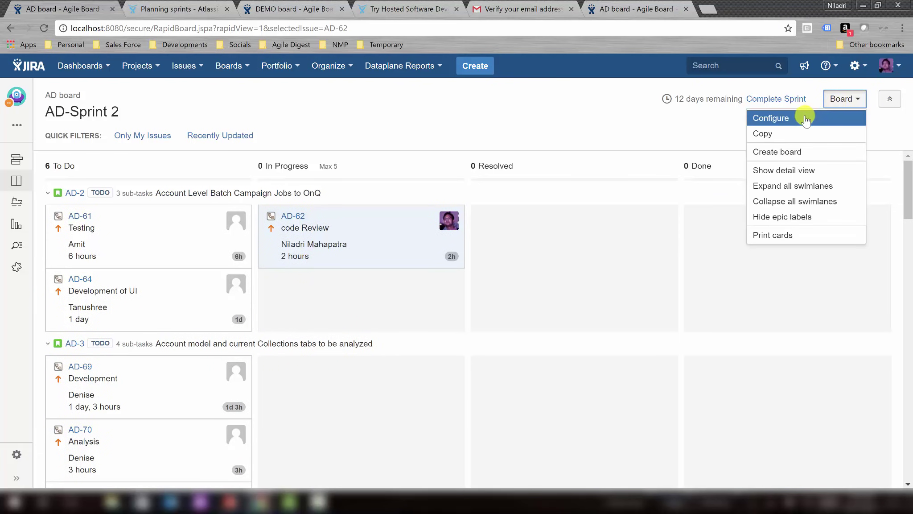
{"action": "left_click", "coordinate": [803, 117]}
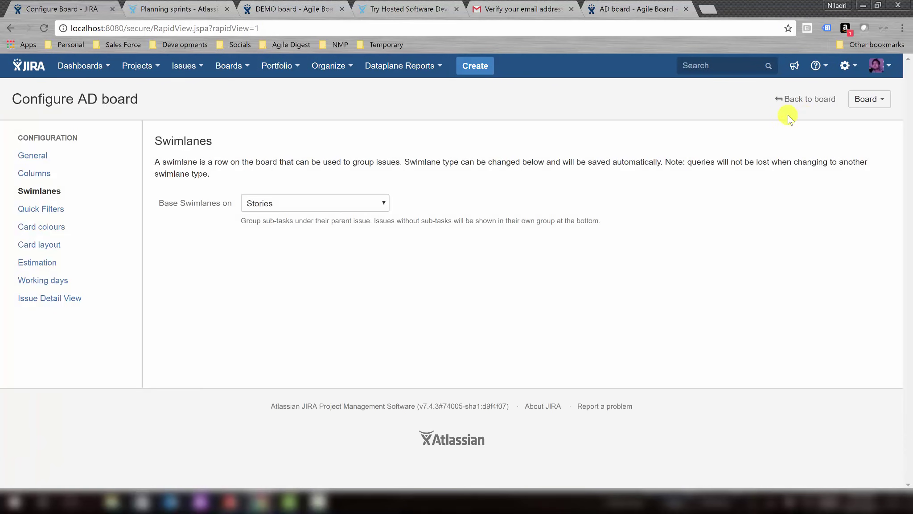
Base swimlanes on Assignees with unassigned issues shown above other swimlanes, then return to the board.
{"action": "left_click", "coordinate": [333, 206]}
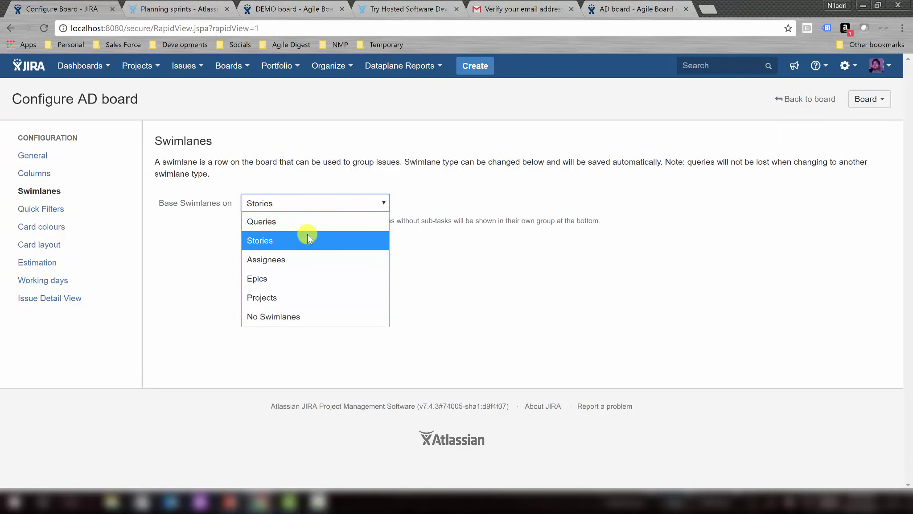
{"action": "left_click", "coordinate": [287, 263]}
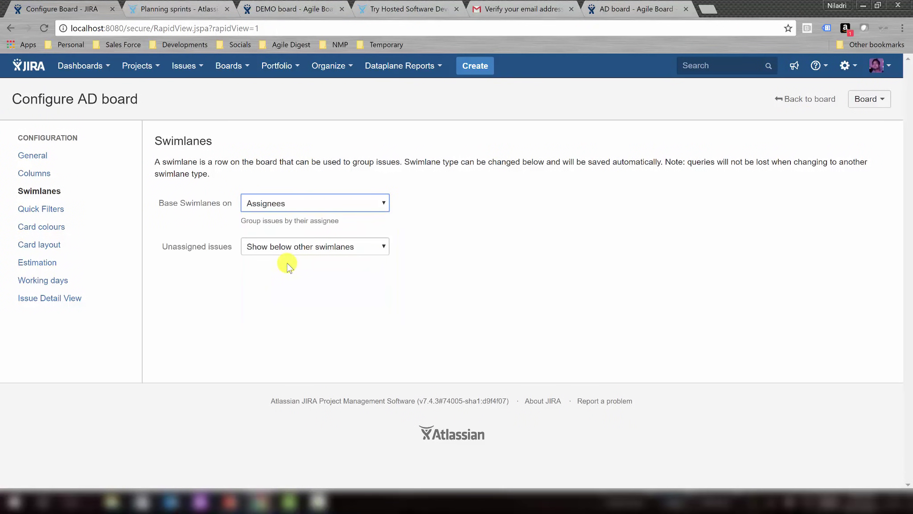
{"action": "left_click", "coordinate": [334, 247]}
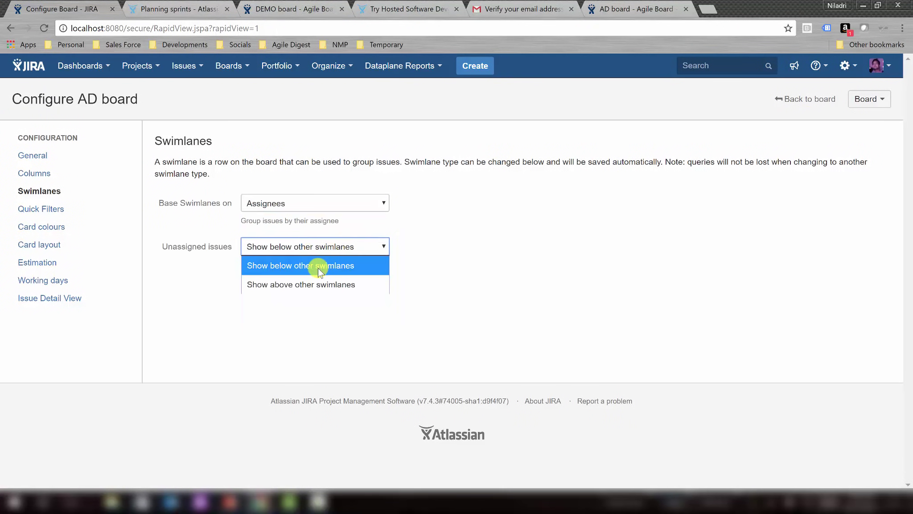
{"action": "left_click", "coordinate": [298, 285]}
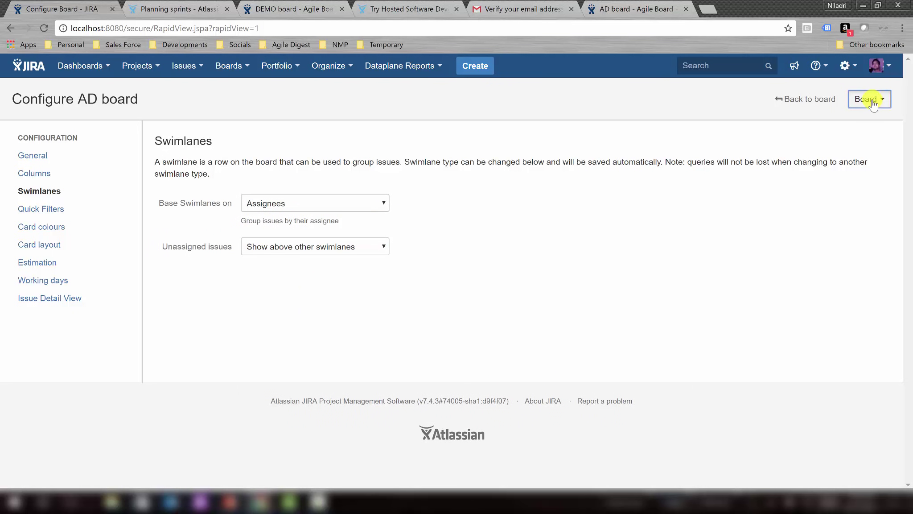
{"action": "left_click", "coordinate": [831, 99]}
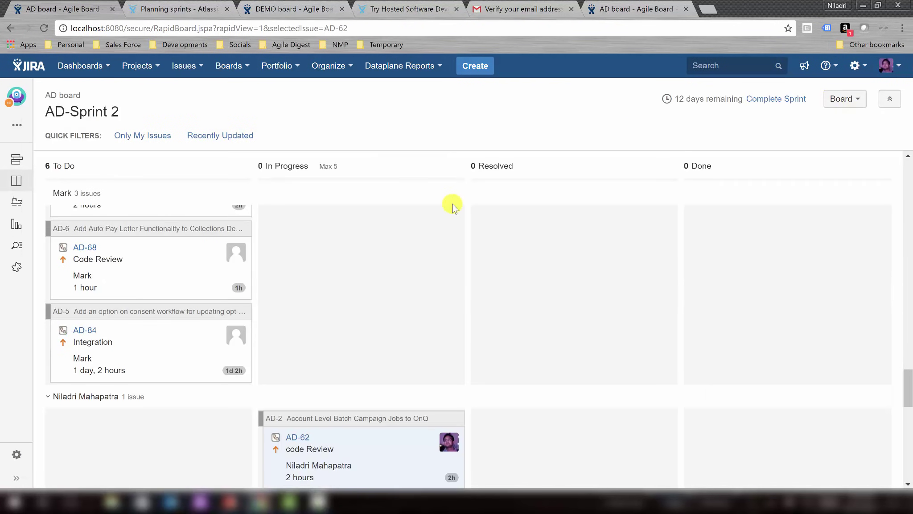
{"action": "scroll", "coordinate": [481, 228], "scroll_direction": "up", "scroll_amount": 2}
{"action": "scroll", "coordinate": [482, 228], "scroll_direction": "down", "scroll_amount": 3}
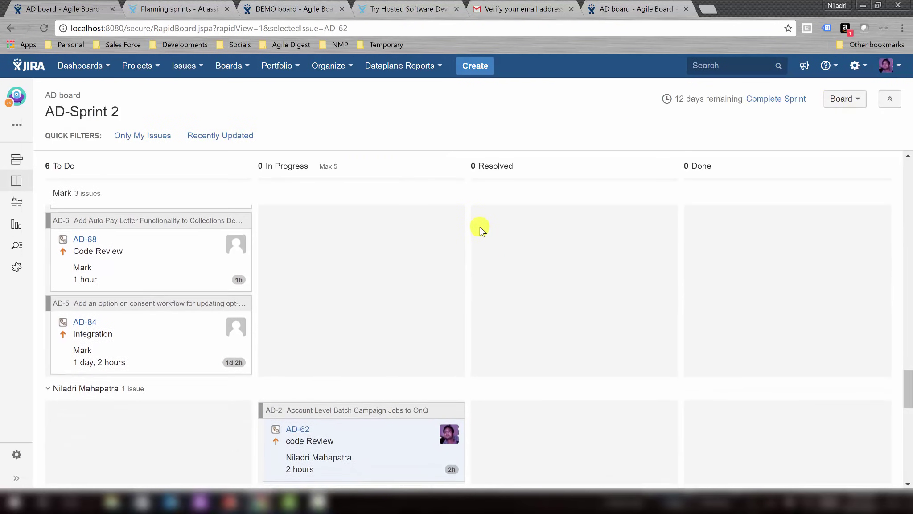
{"action": "scroll", "coordinate": [481, 229], "scroll_direction": "down", "scroll_amount": 2}
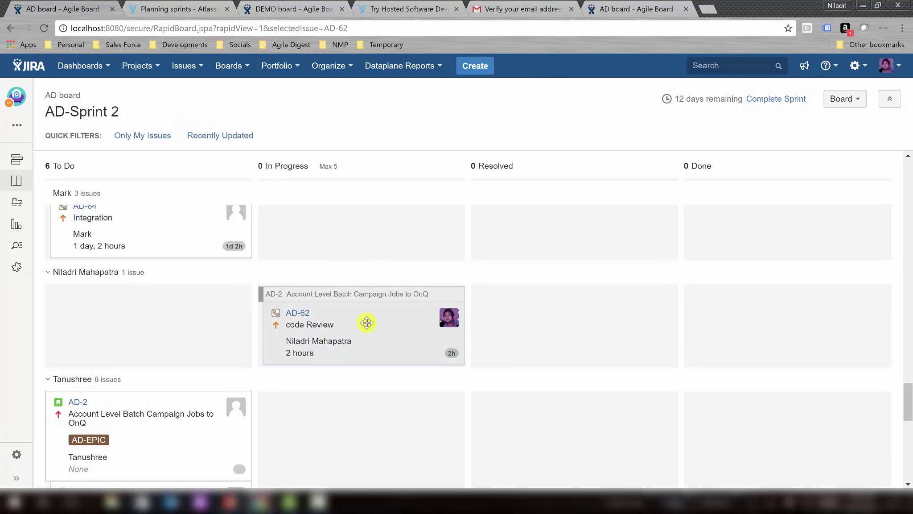
{"action": "scroll", "coordinate": [548, 343], "scroll_direction": "down", "scroll_amount": 3}
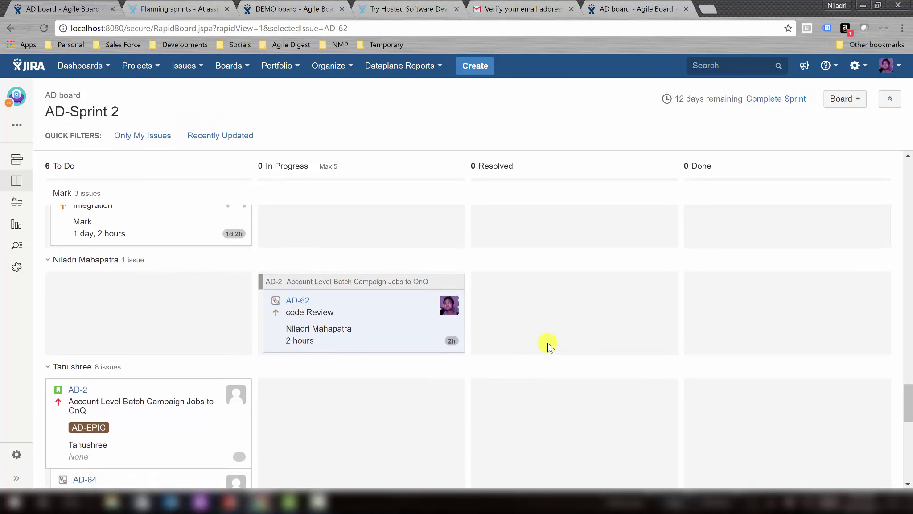
{"action": "scroll", "coordinate": [308, 320], "scroll_direction": "down", "scroll_amount": 2}
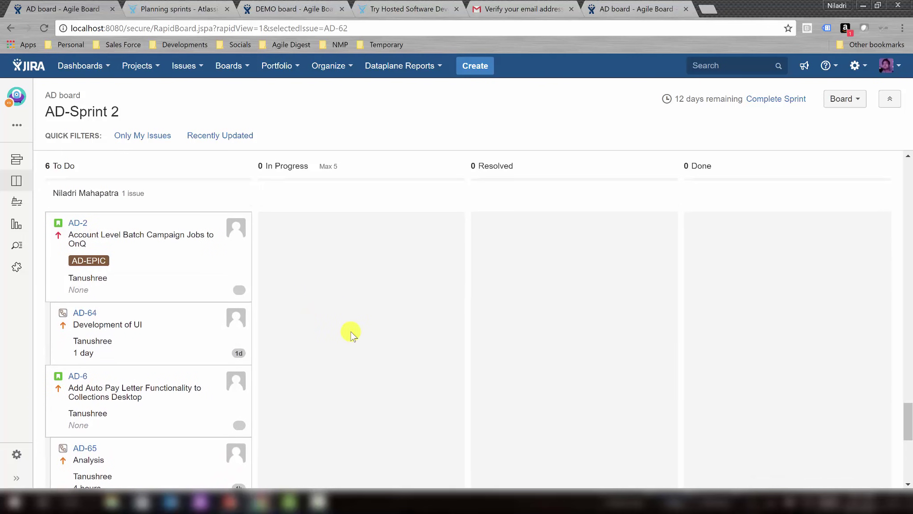
{"action": "scroll", "coordinate": [350, 331], "scroll_direction": "up", "scroll_amount": 1}
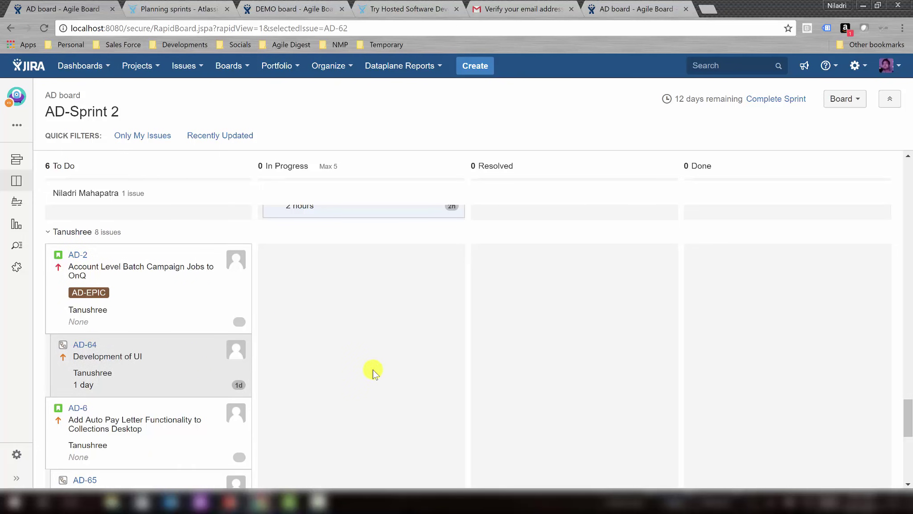
{"action": "scroll", "coordinate": [428, 362], "scroll_direction": "down", "scroll_amount": 1}
{"action": "scroll", "coordinate": [428, 362], "scroll_direction": "down", "scroll_amount": 1}
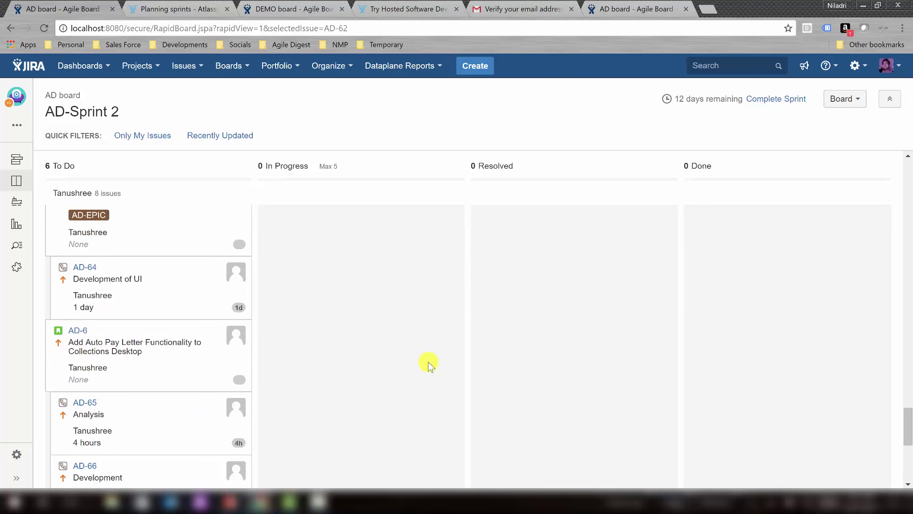
{"action": "scroll", "coordinate": [428, 362], "scroll_direction": "up", "scroll_amount": 3}
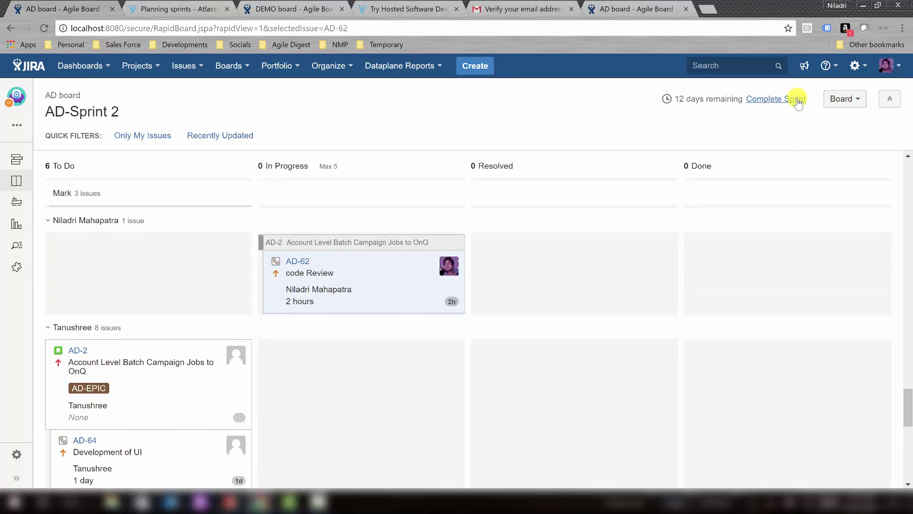
In the board configuration, set 'Base Swimlanes on' to Stories and go back to the AD board.
{"action": "left_click", "coordinate": [839, 103]}
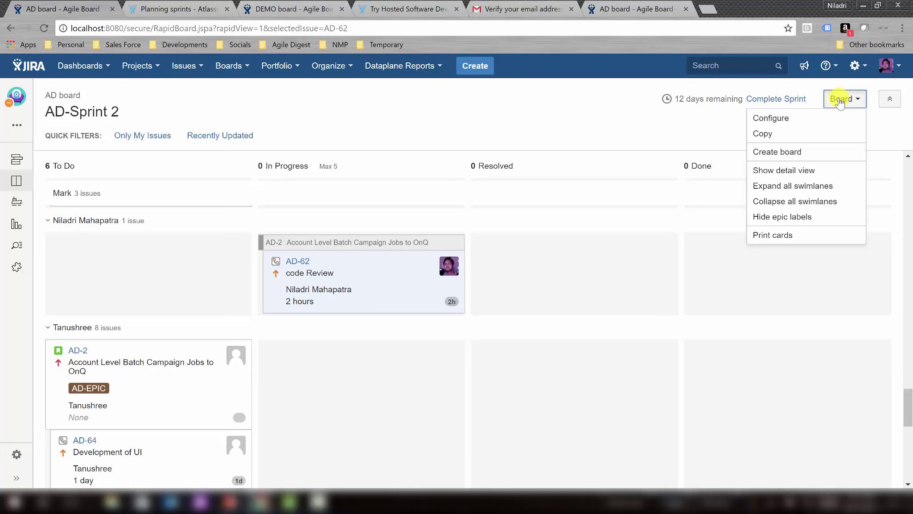
{"action": "left_click", "coordinate": [821, 117]}
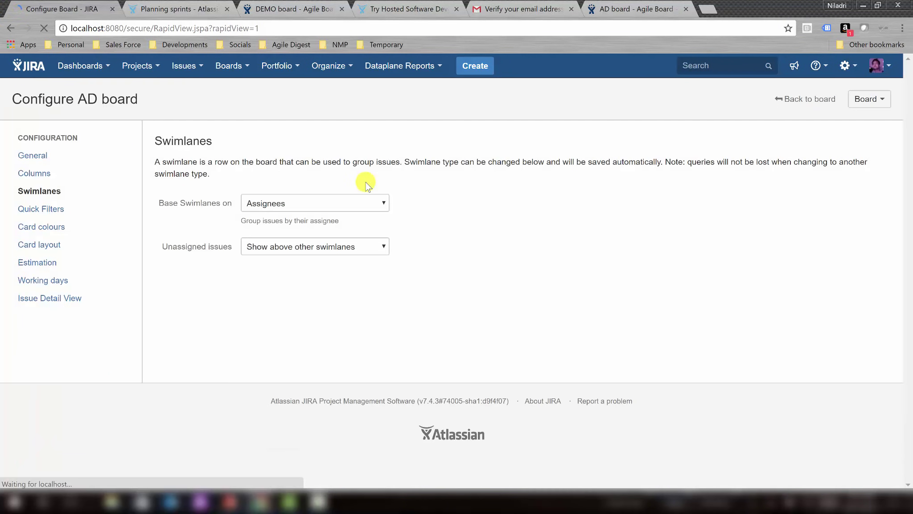
{"action": "left_click", "coordinate": [279, 205]}
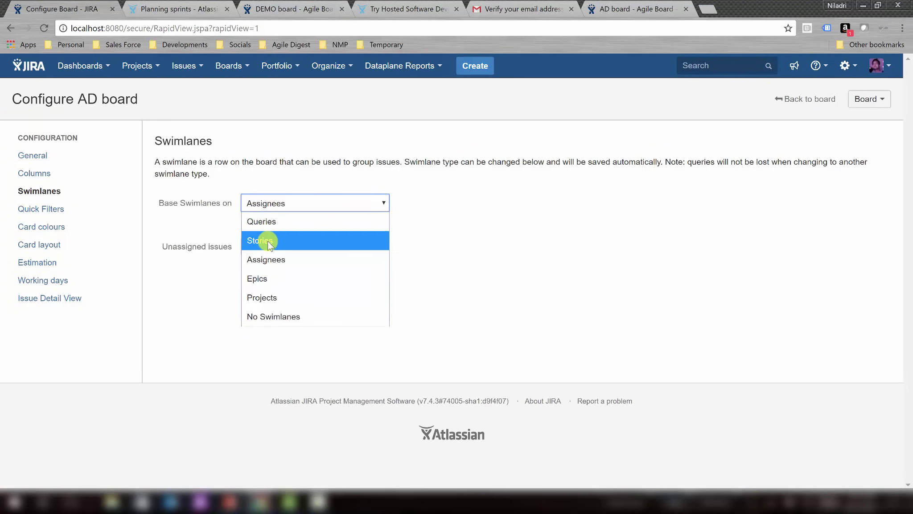
{"action": "left_click", "coordinate": [269, 243]}
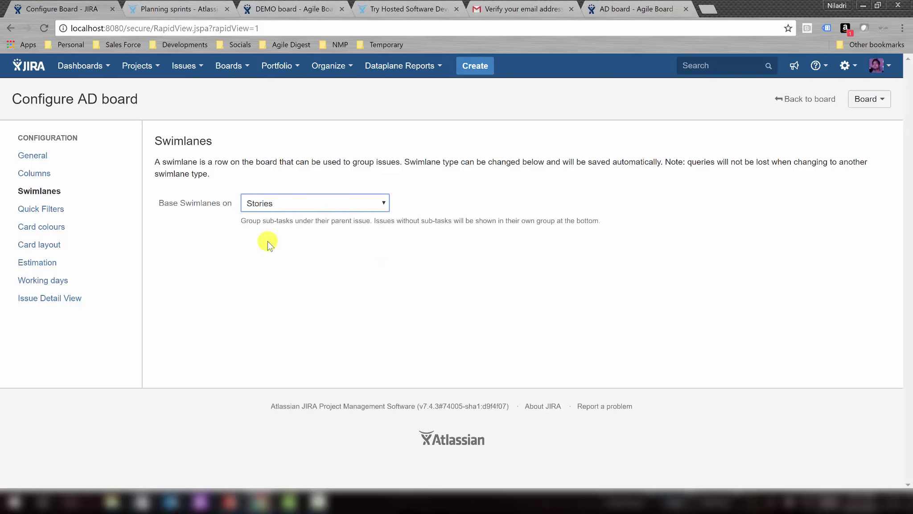
{"action": "left_click", "coordinate": [346, 201]}
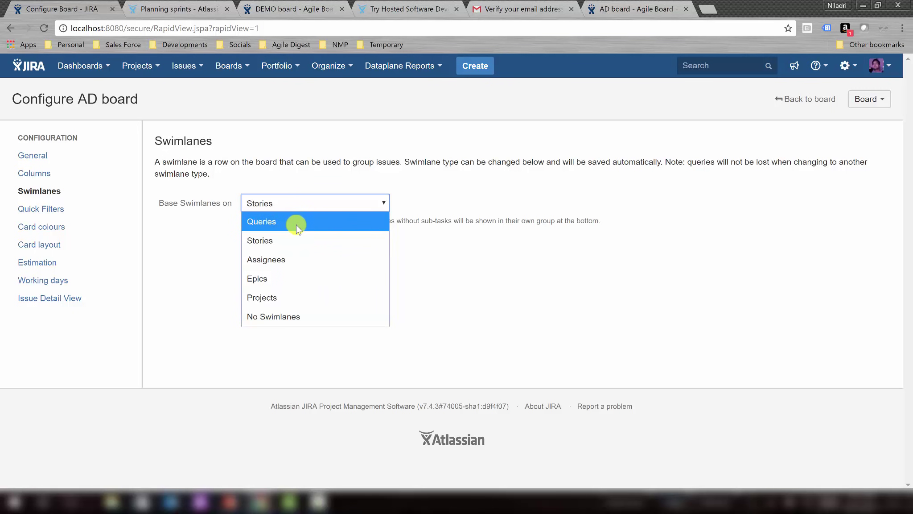
{"action": "left_click", "coordinate": [295, 242]}
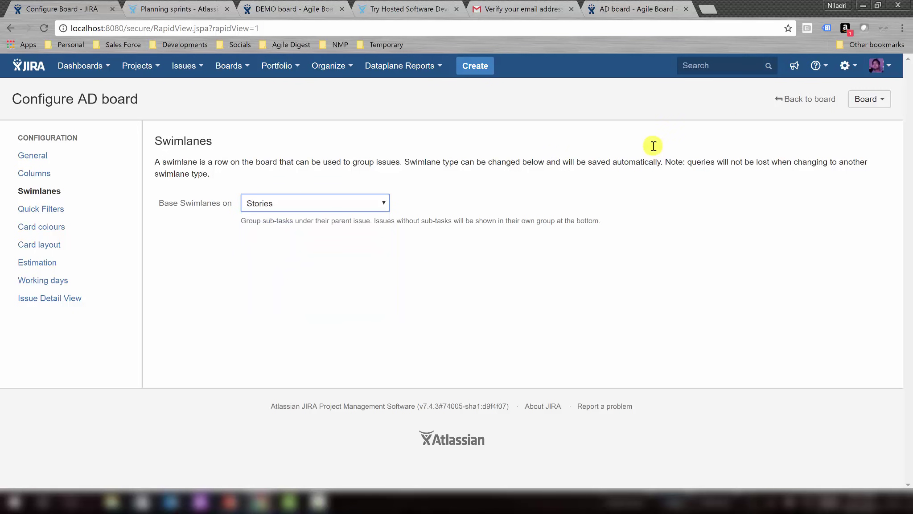
{"action": "left_click", "coordinate": [794, 99]}
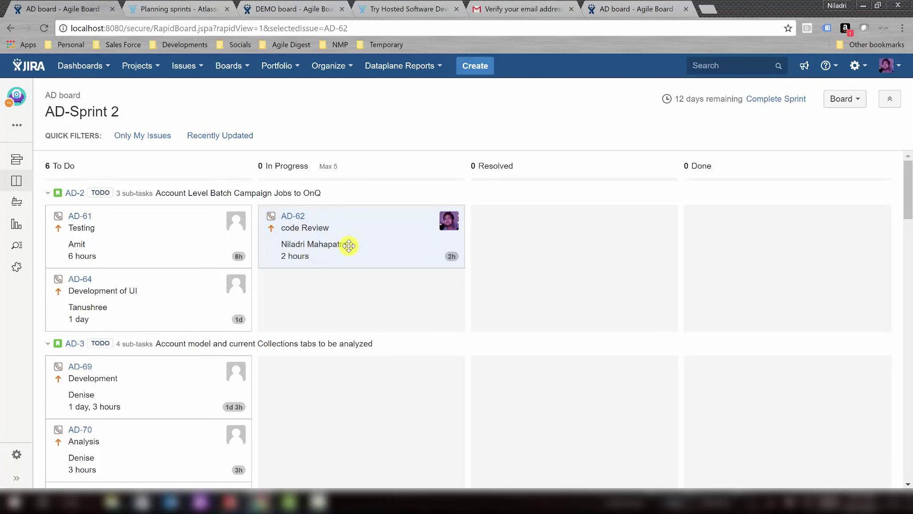
Switch to the AD board Backlog listing AD-Sprint 2's 6 issues and 53 backlog issues.
{"action": "left_click", "coordinate": [20, 161]}
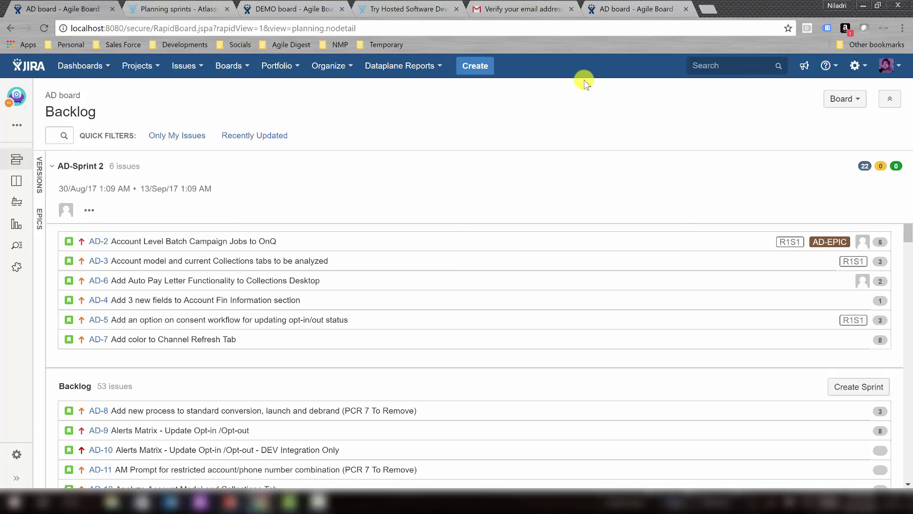
On the hosted site's AD backlog tab, open the Edit sprint dialog for Sample Sprint 2.
{"action": "left_click", "coordinate": [630, 8]}
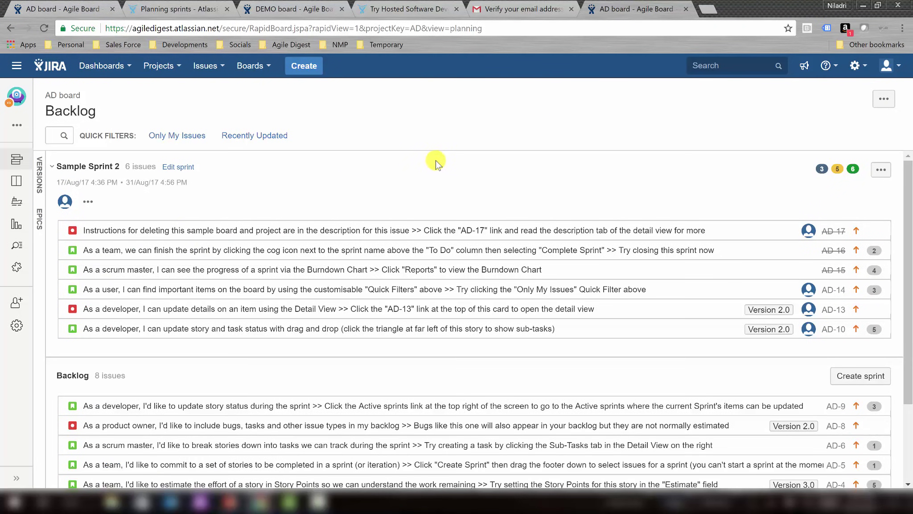
{"action": "left_click", "coordinate": [183, 169]}
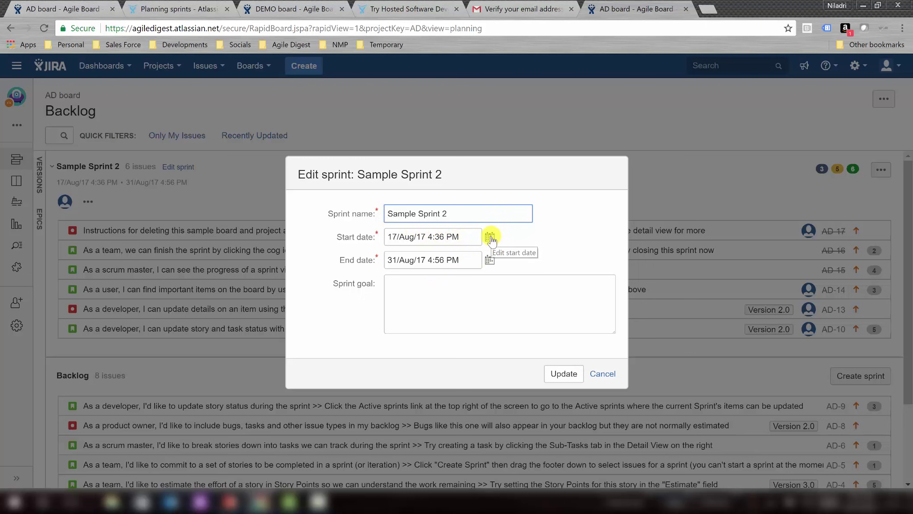
Enter the goal '1 Goal 1 [ Implementation of User Registration Process ]', correcting 'Page' to 'Process', and start a new line.
{"action": "left_click", "coordinate": [421, 298]}
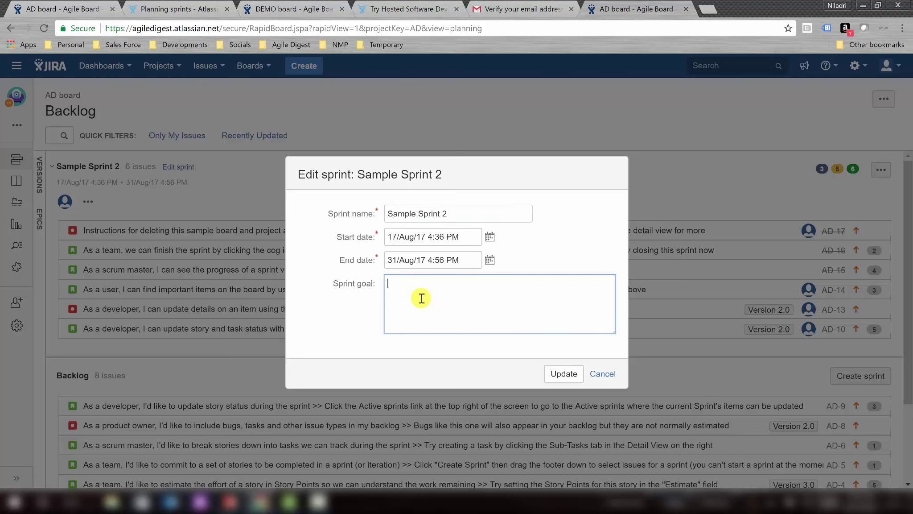
{"action": "type", "text": "1 Goal 1 [ Implementation of"}
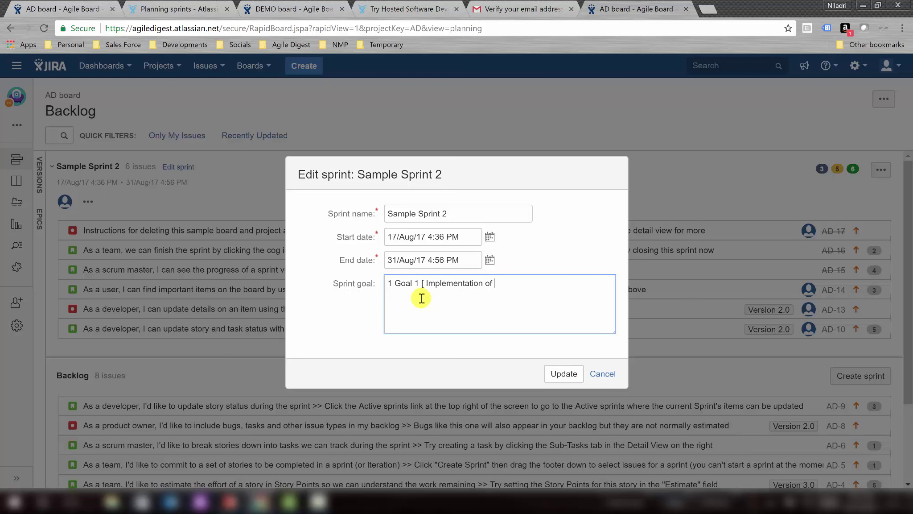
{"action": "type", "text": " User Registration Page ]"}
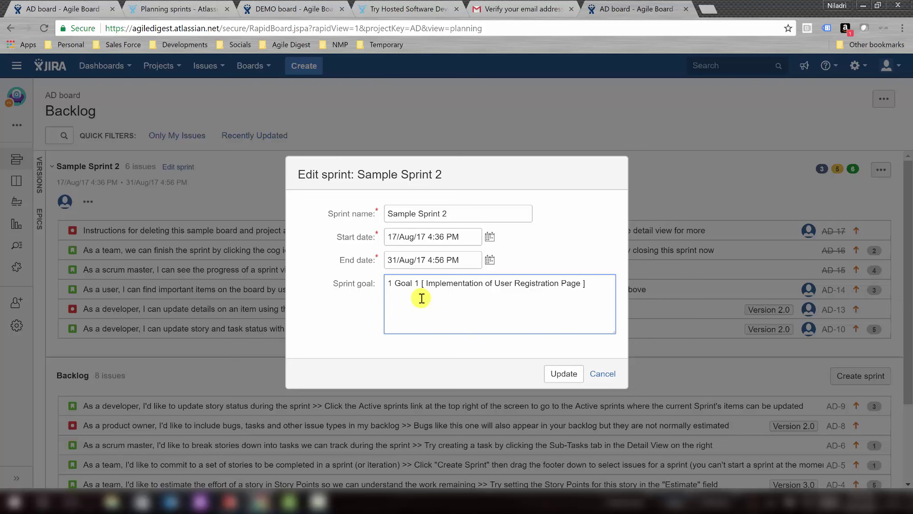
{"action": "double_click", "coordinate": [572, 283]}
{"action": "type", "text": "Process"}
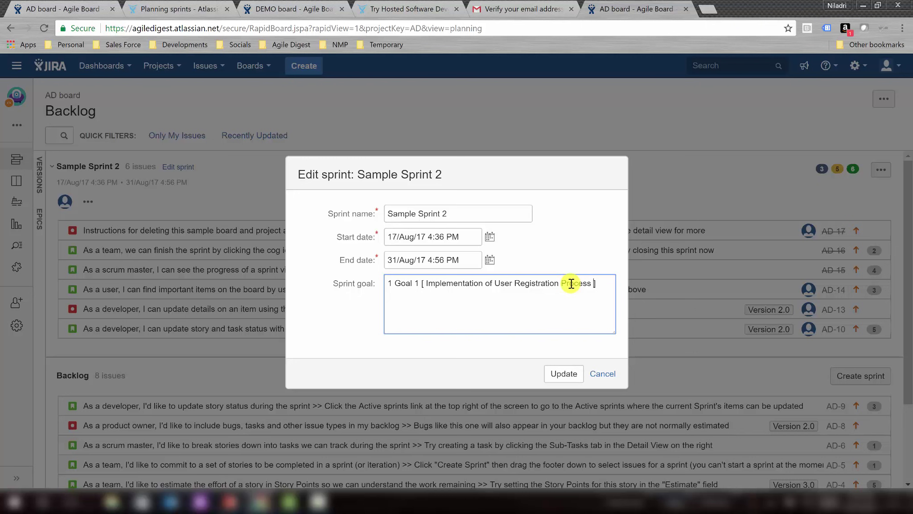
{"action": "key", "text": "Return"}
Type 'Goal 2. Enable Credit card payment gateway', remove the duplicate period, and Update the sprint.
{"action": "type", "text": "2. Enable "}
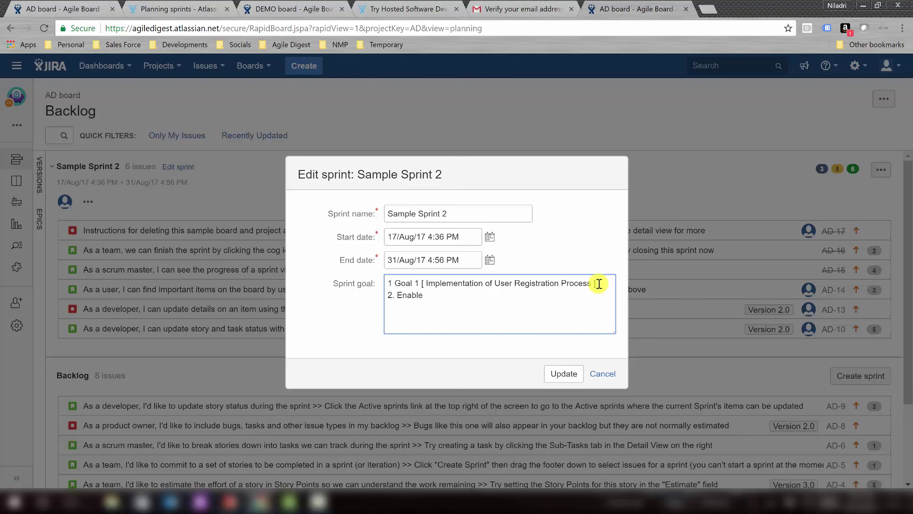
{"action": "type", "text": "Credit card payment gate"}
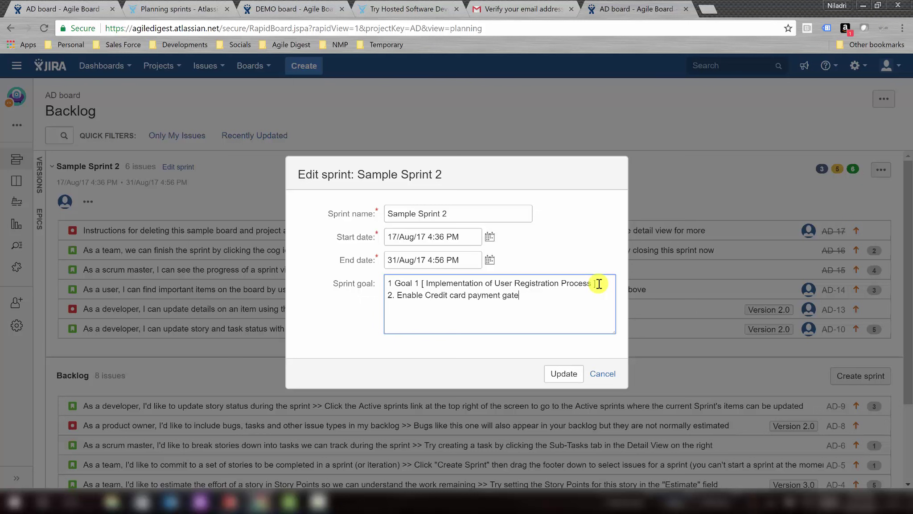
{"action": "type", "text": "way"}
{"action": "left_click", "coordinate": [395, 294]}
{"action": "type", "text": "Goal. "}
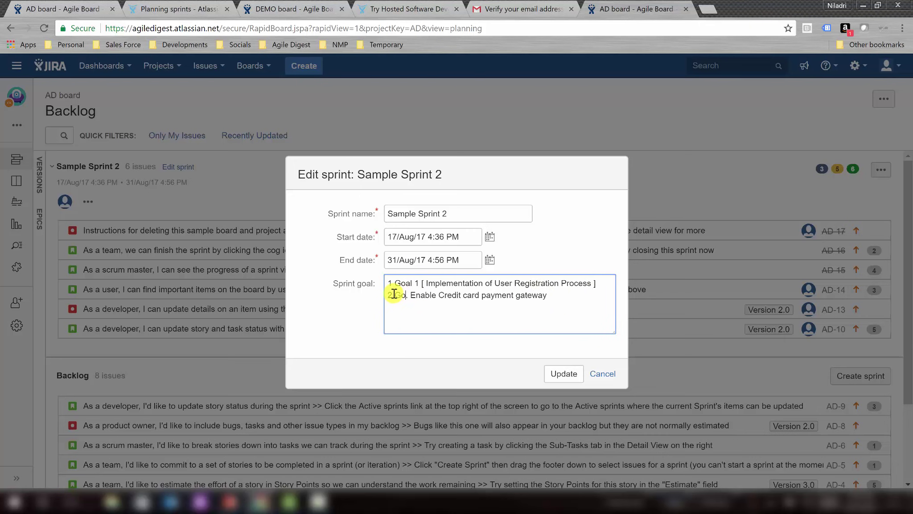
{"action": "type", "text": " 2."}
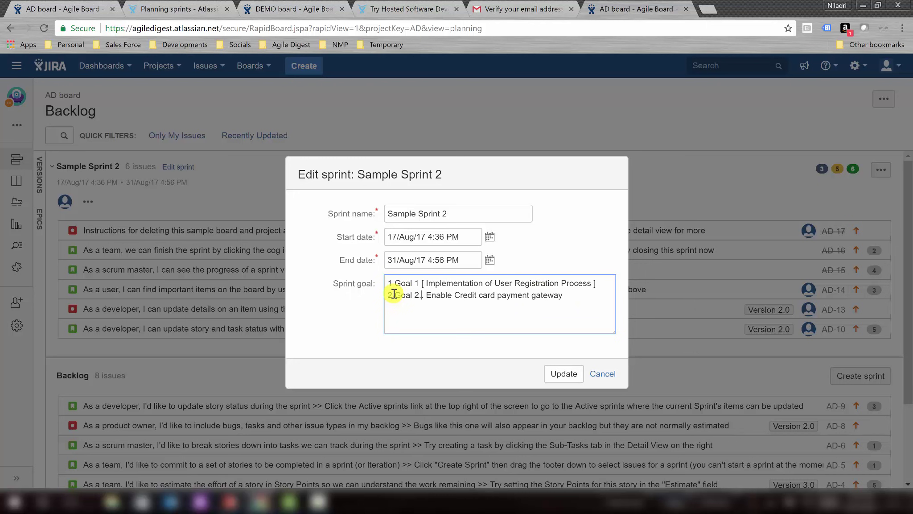
{"action": "key", "text": "Delete"}
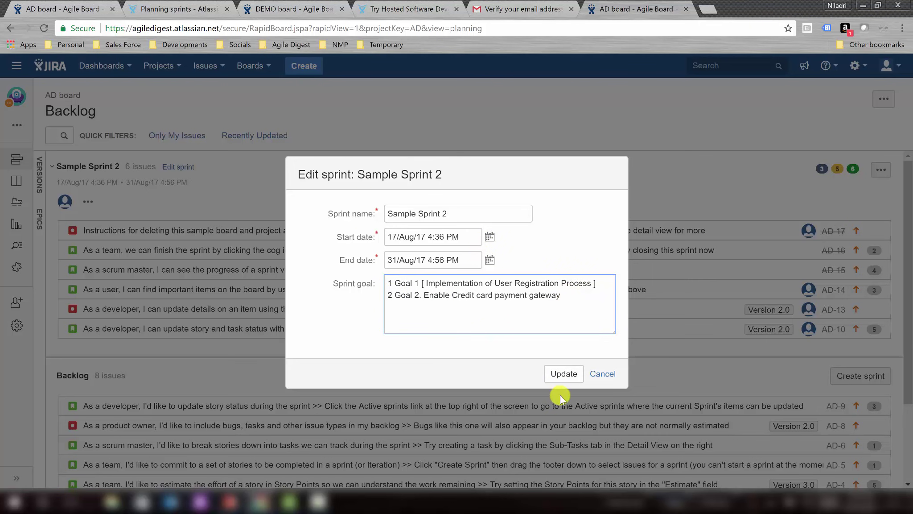
{"action": "left_click", "coordinate": [564, 374]}
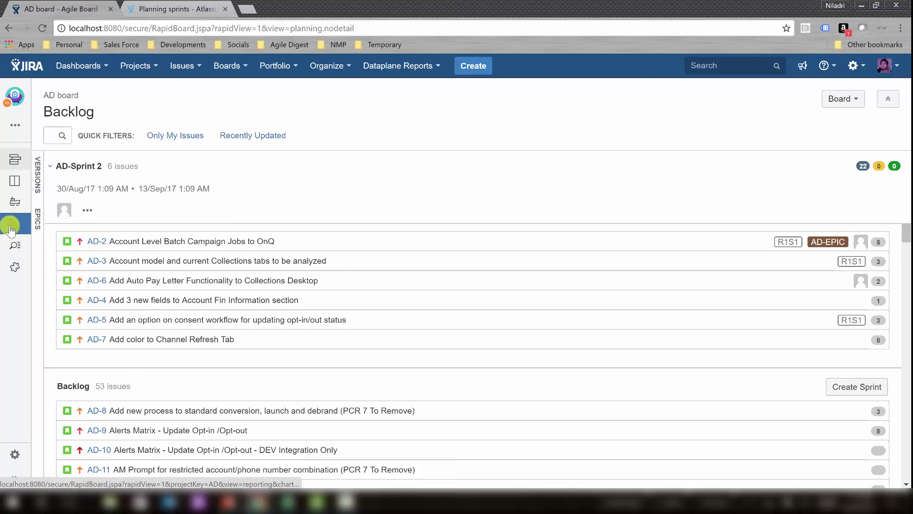
Open the Sprint Report for closed AD Sprint 2 from the Reports sidebar icon.
{"action": "left_click", "coordinate": [12, 227]}
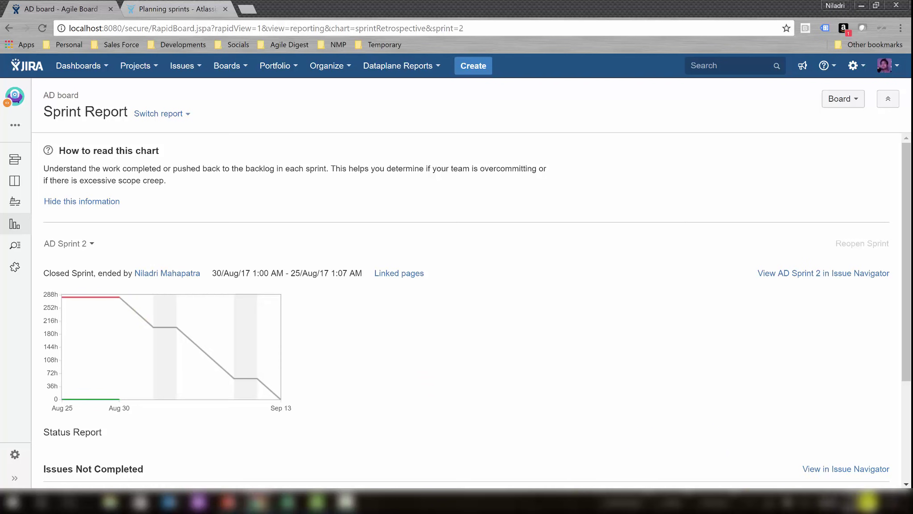
Check today's date on the taskbar calendar, then go via Backlog to the AD-Sprint 2 active sprint board.
{"action": "left_click", "coordinate": [860, 502]}
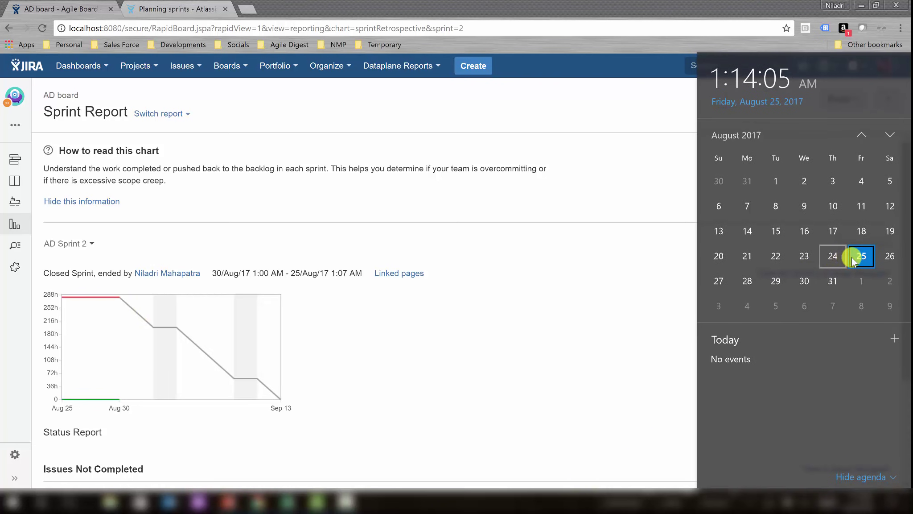
{"action": "left_click", "coordinate": [518, 341]}
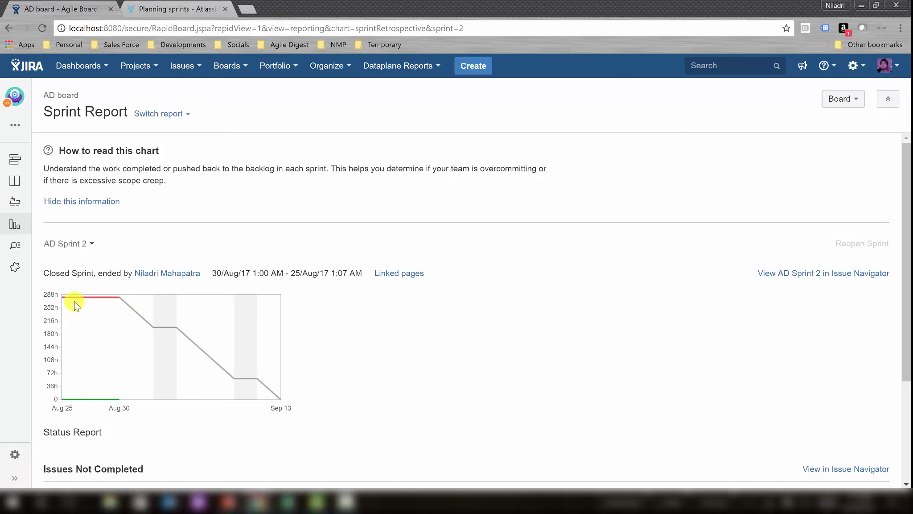
{"action": "left_click", "coordinate": [15, 161]}
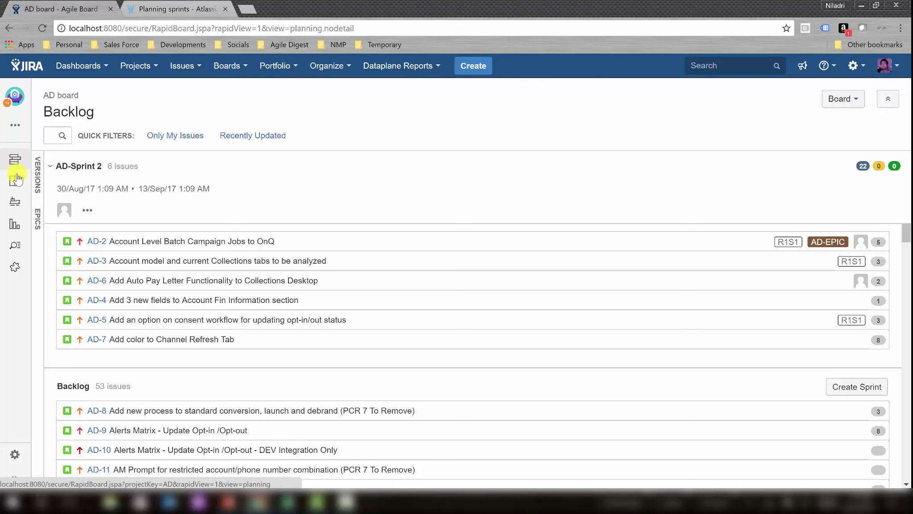
{"action": "left_click", "coordinate": [15, 181]}
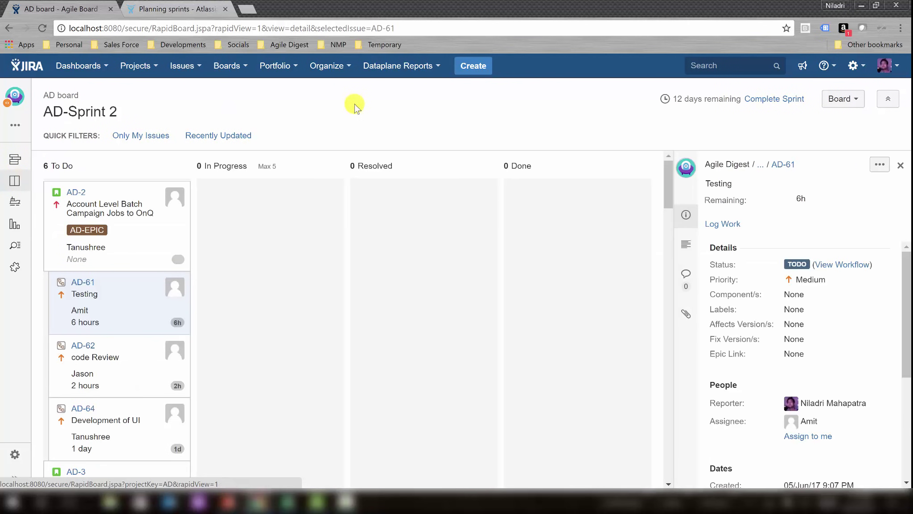